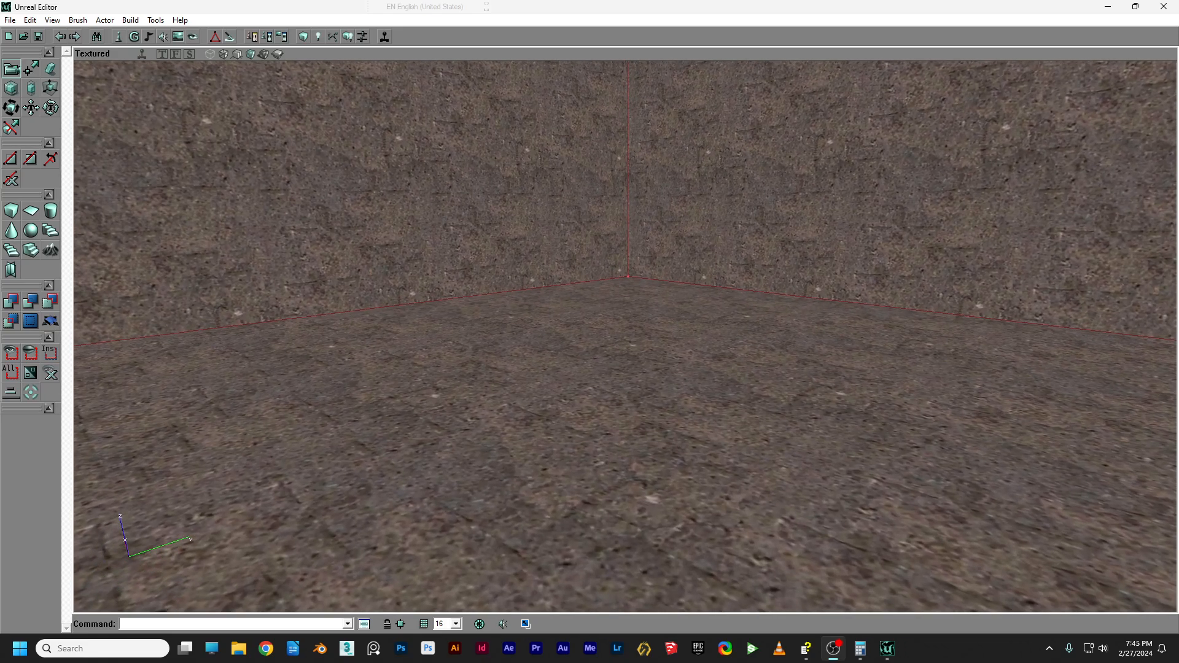
Load the city.utx texture package into the Texture Browser.
{"action": "left_click", "coordinate": [177, 38]}
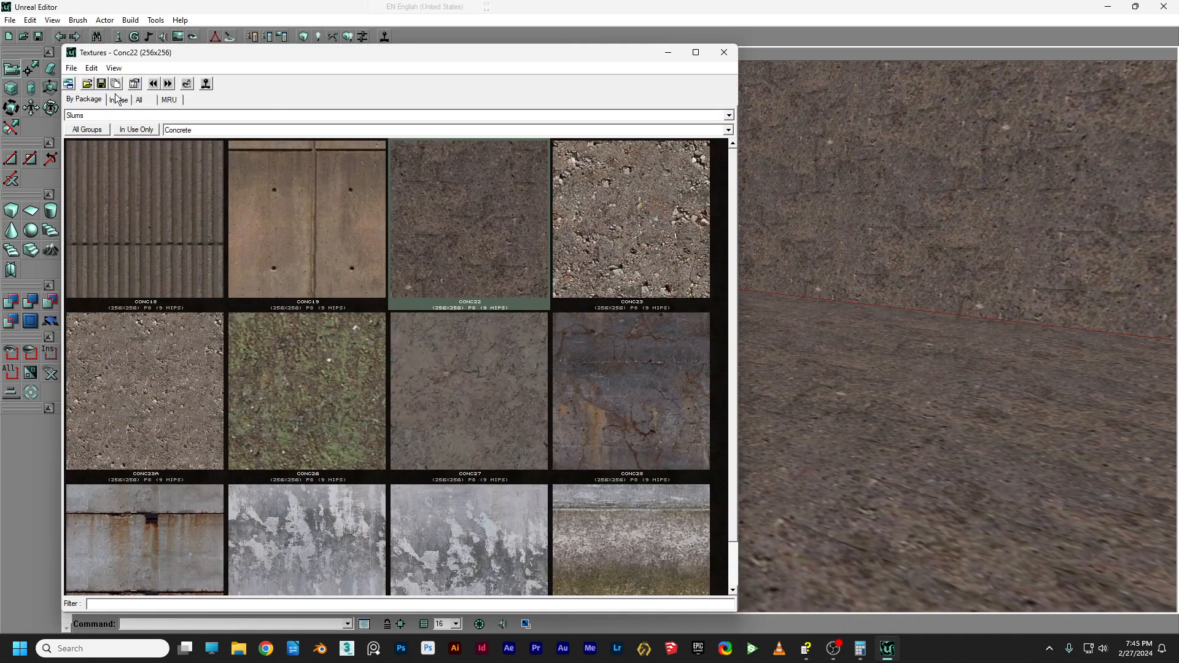
{"action": "left_click", "coordinate": [87, 84]}
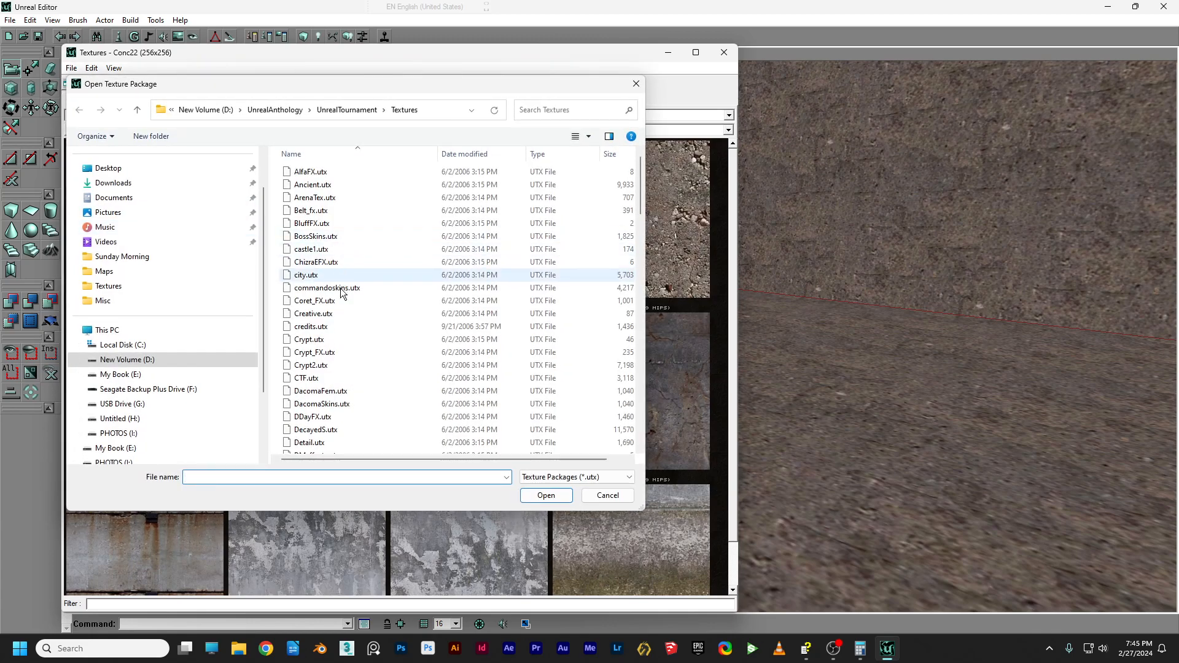
{"action": "left_click", "coordinate": [306, 275]}
{"action": "left_click", "coordinate": [544, 495]}
Make SIDEWALK the current texture and minimize the Texture Browser.
{"action": "scroll", "coordinate": [496, 229], "scroll_direction": "down", "scroll_amount": 5}
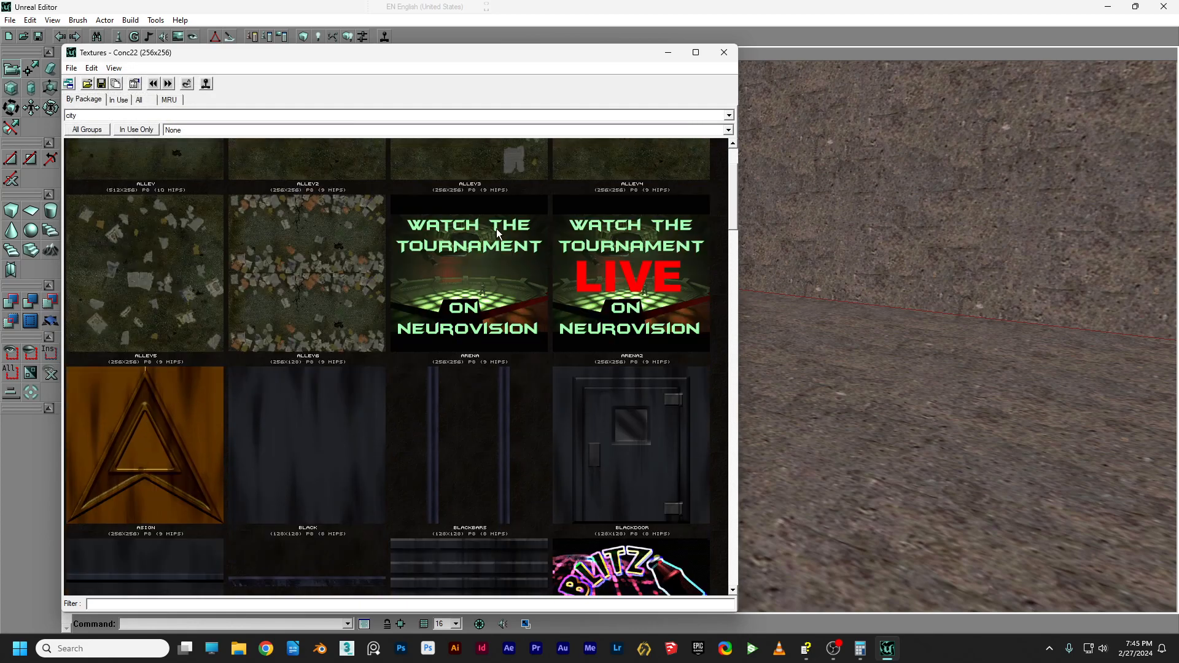
{"action": "scroll", "coordinate": [495, 233], "scroll_direction": "up", "scroll_amount": 1}
{"action": "scroll", "coordinate": [492, 244], "scroll_direction": "down", "scroll_amount": 15}
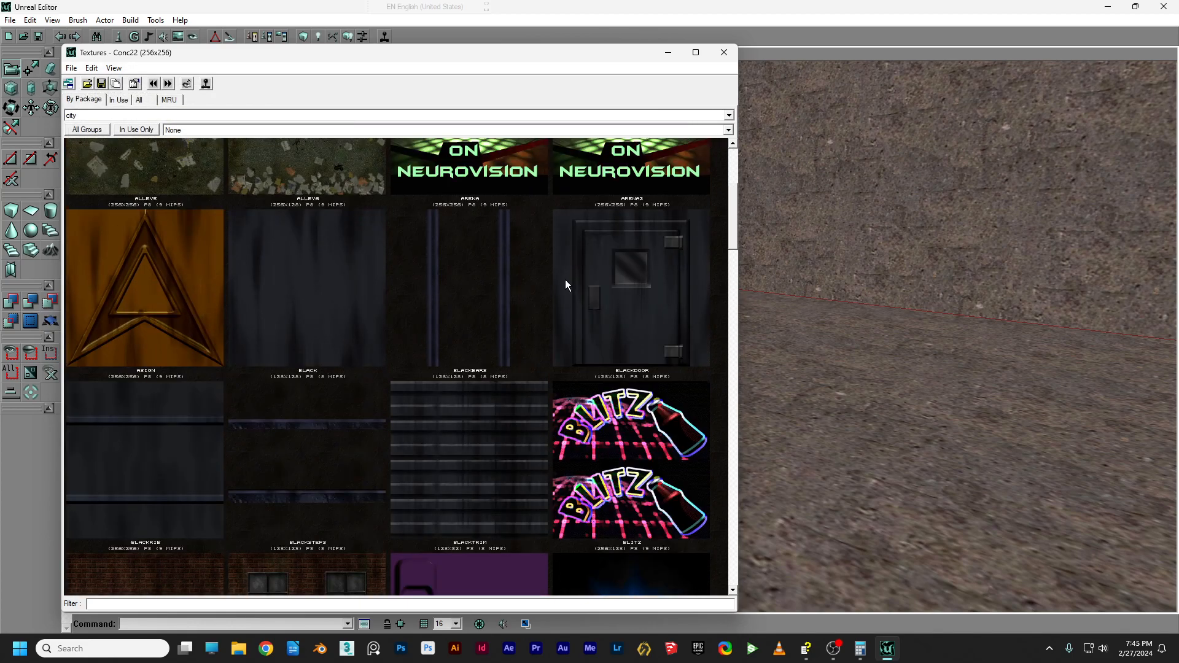
{"action": "scroll", "coordinate": [506, 289], "scroll_direction": "down", "scroll_amount": 20}
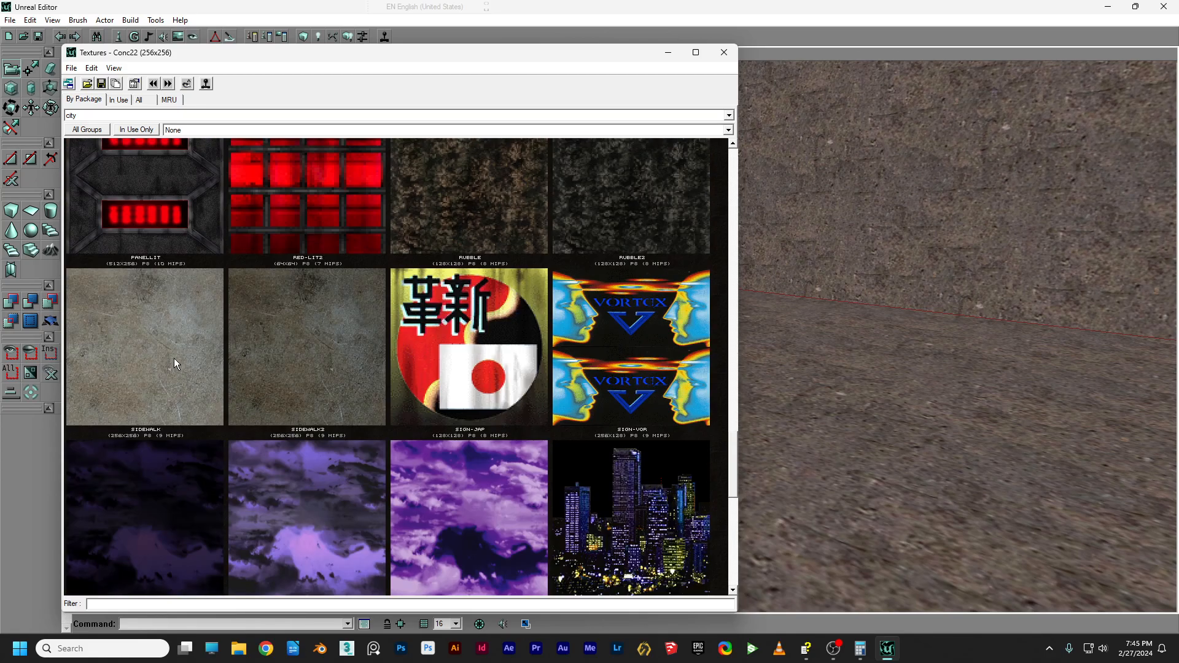
{"action": "left_click", "coordinate": [146, 361]}
{"action": "left_click", "coordinate": [668, 52]}
{"action": "right_click_drag", "start_coordinate": [766, 430], "coordinate": [541, 353]}
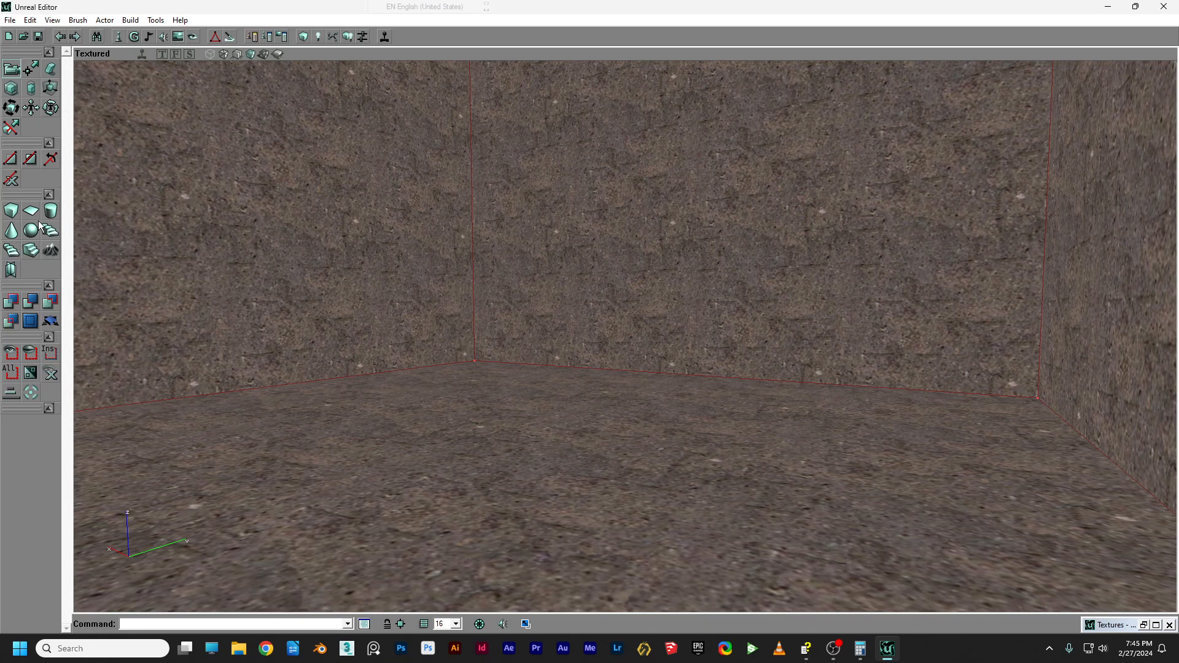
Build the cube brush with Height 144, Width 96 and Breadth 96.
{"action": "right_click", "coordinate": [9, 216]}
{"action": "left_click_drag", "start_coordinate": [157, 220], "coordinate": [260, 121]}
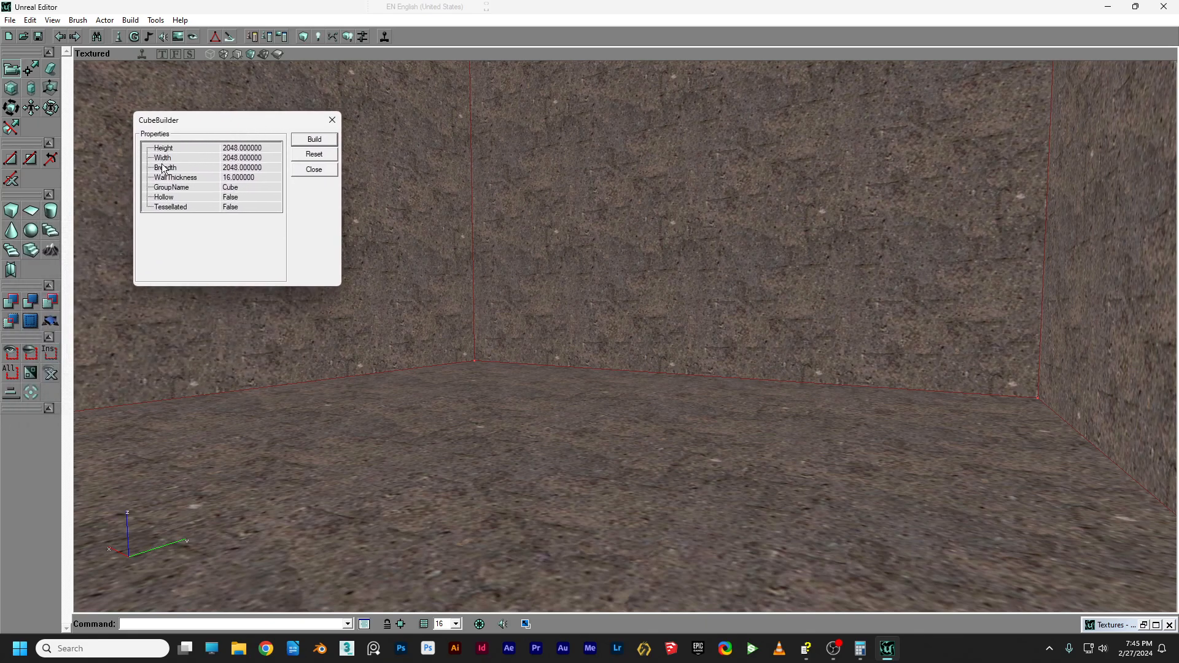
{"action": "left_click", "coordinate": [255, 148]}
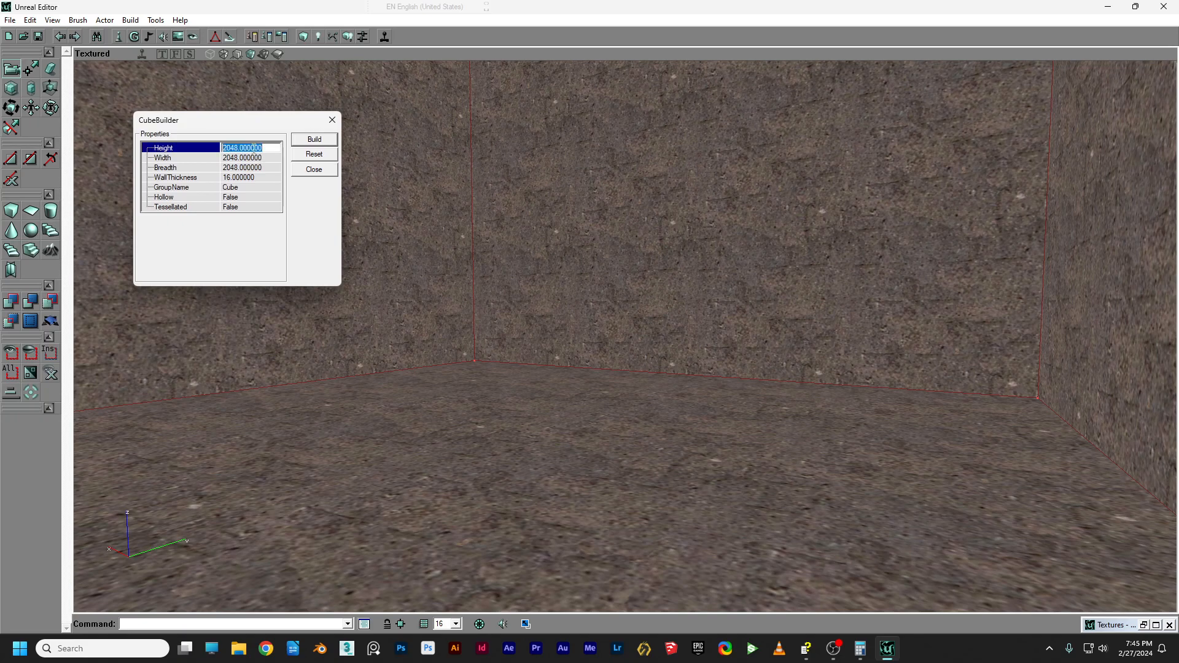
{"action": "type", "text": "144"}
{"action": "left_click", "coordinate": [252, 158]}
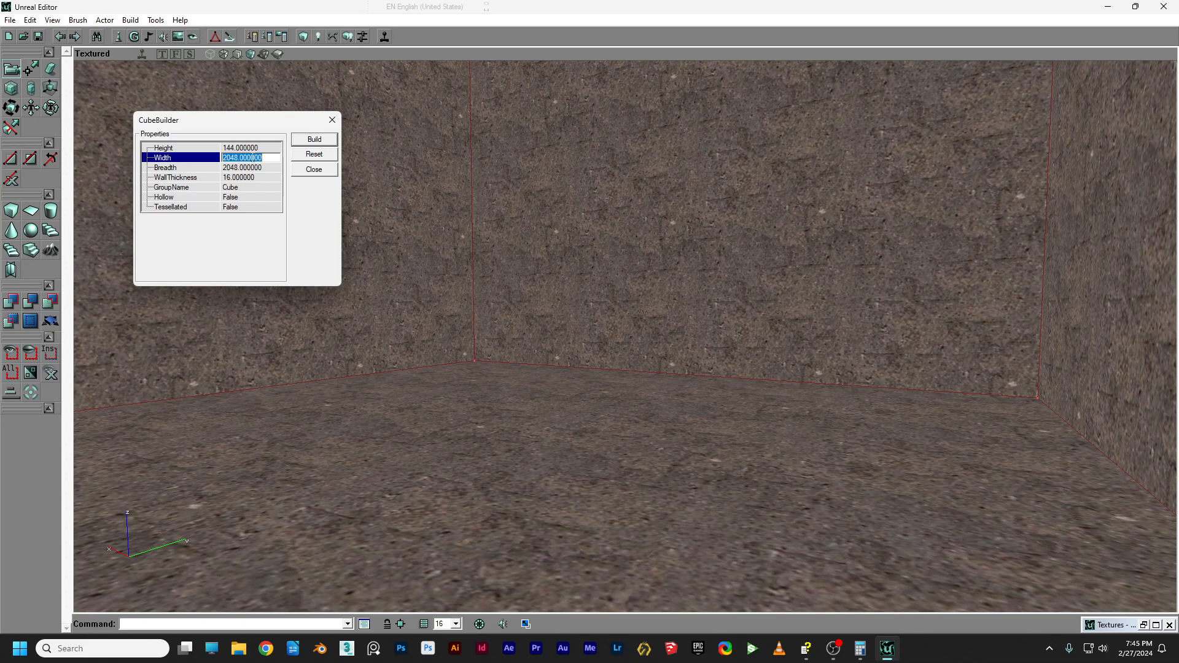
{"action": "type", "text": "96"}
{"action": "left_click", "coordinate": [253, 166]}
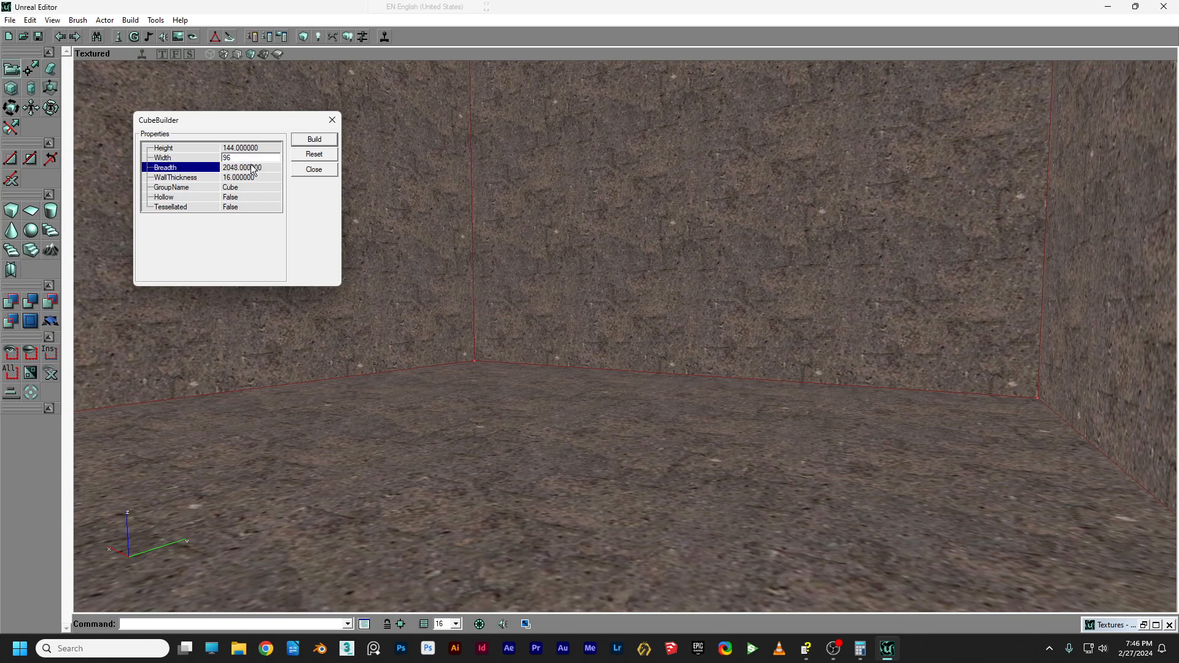
{"action": "type", "text": "9"}
{"action": "left_click", "coordinate": [305, 142]}
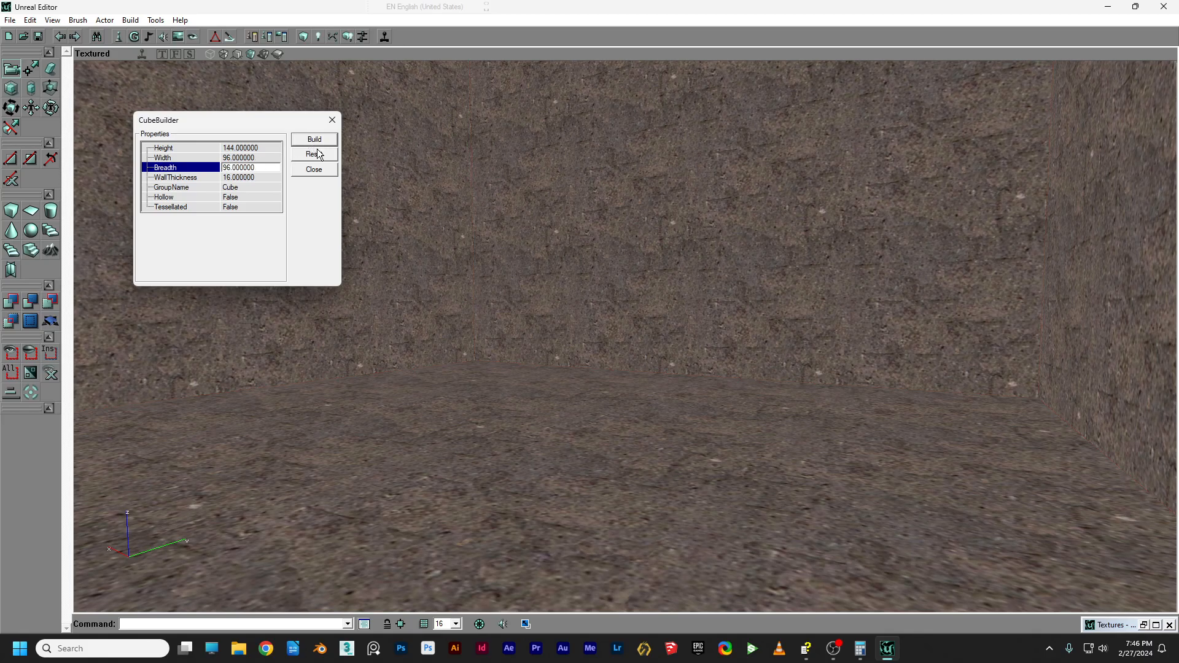
In the Front view, lower the brush toward the floor and snap it to the grid.
{"action": "left_click", "coordinate": [176, 54]}
{"action": "mouse_move", "coordinate": [579, 266]}
{"action": "left_mouse_down"}
{"action": "mouse_move", "coordinate": [856, 298]}
{"action": "mouse_move", "coordinate": [856, 266]}
{"action": "left_mouse_up"}
{"action": "left_click_drag", "start_coordinate": [636, 291], "coordinate": [633, 380], "text": "ctrl"}
{"action": "left_click_drag", "start_coordinate": [682, 290], "coordinate": [686, 373], "text": "ctrl"}
{"action": "mouse_move", "coordinate": [646, 287]}
{"action": "left_mouse_down"}
{"action": "mouse_move", "coordinate": [657, 174]}
{"action": "mouse_move", "coordinate": [620, 147]}
{"action": "mouse_move", "coordinate": [479, 295]}
{"action": "mouse_move", "coordinate": [472, 420]}
{"action": "left_mouse_up"}
{"action": "mouse_move", "coordinate": [686, 335]}
{"action": "left_mouse_down"}
{"action": "mouse_move", "coordinate": [686, 307]}
{"action": "mouse_move", "coordinate": [686, 350]}
{"action": "mouse_move", "coordinate": [685, 336]}
{"action": "left_mouse_up"}
{"action": "right_click", "coordinate": [732, 334]}
Check the brush from the Top and textured 3D views, then return to the Front view.
{"action": "left_click", "coordinate": [161, 54]}
{"action": "left_click_drag", "start_coordinate": [491, 270], "coordinate": [491, 206]}
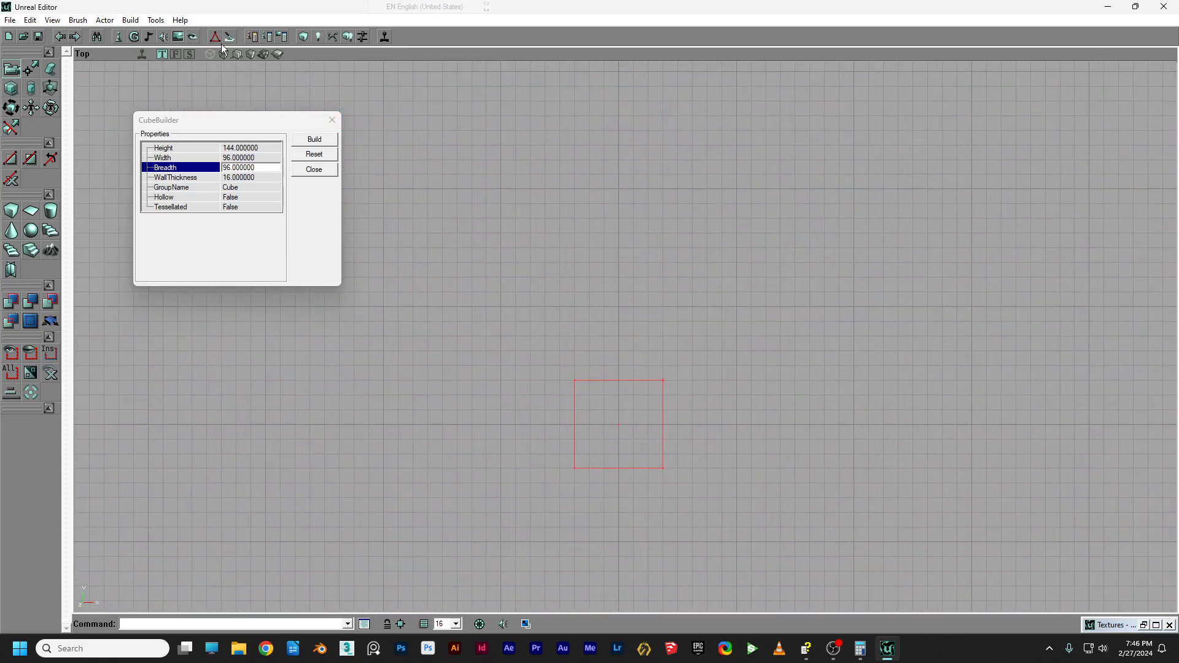
{"action": "left_click", "coordinate": [251, 54]}
{"action": "mouse_move", "coordinate": [614, 369]}
{"action": "left_mouse_down"}
{"action": "mouse_move", "coordinate": [584, 418]}
{"action": "mouse_move", "coordinate": [627, 399]}
{"action": "mouse_move", "coordinate": [620, 369]}
{"action": "left_mouse_up"}
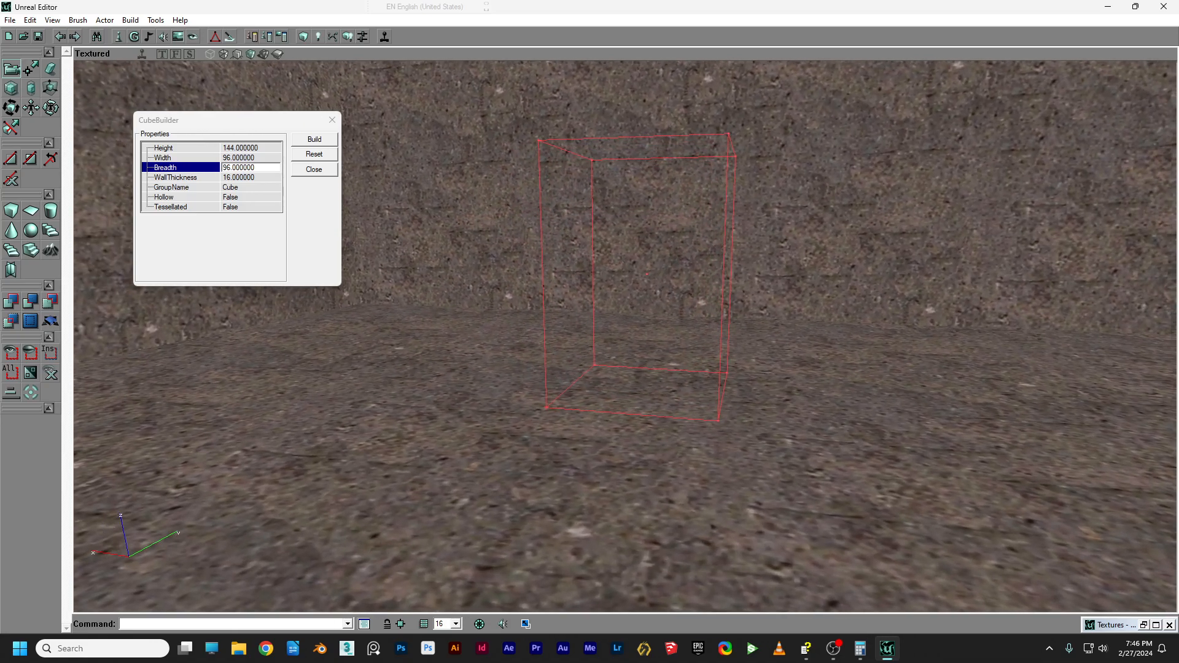
{"action": "left_click", "coordinate": [176, 54]}
{"action": "scroll", "coordinate": [613, 237], "scroll_direction": "up", "scroll_amount": 3}
{"action": "scroll", "coordinate": [737, 233], "scroll_direction": "up", "scroll_amount": 2}
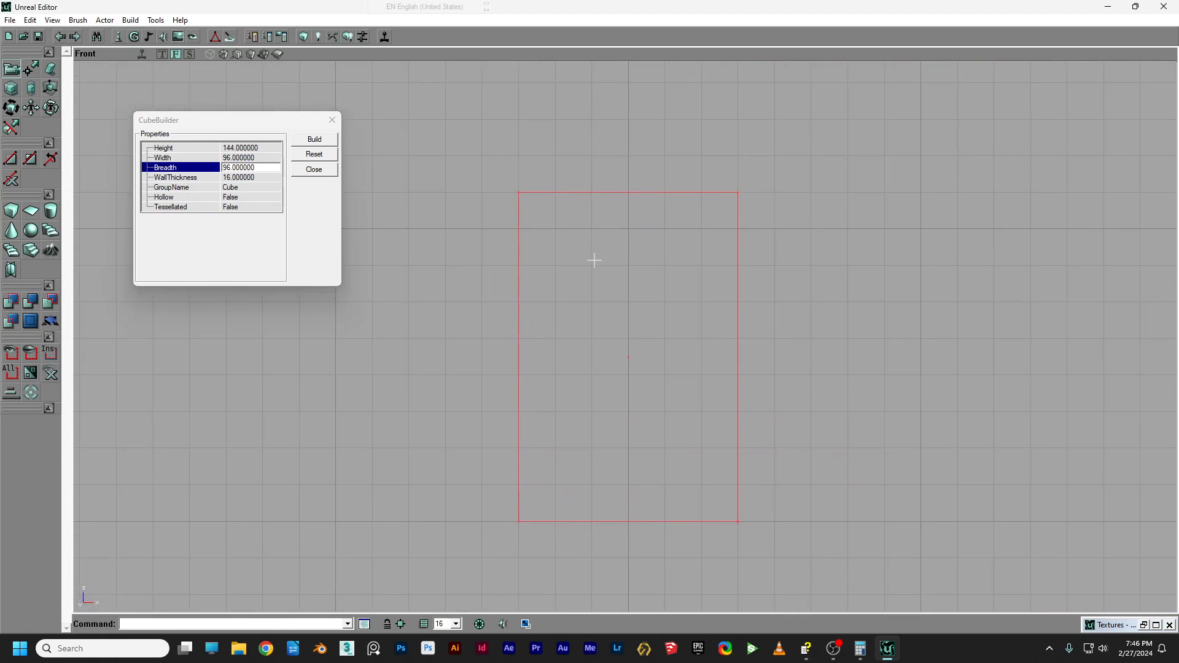
With vertex editing on, pull the top-left vertex inward in the Front view and select the top-right vertex.
{"action": "left_click", "coordinate": [32, 70]}
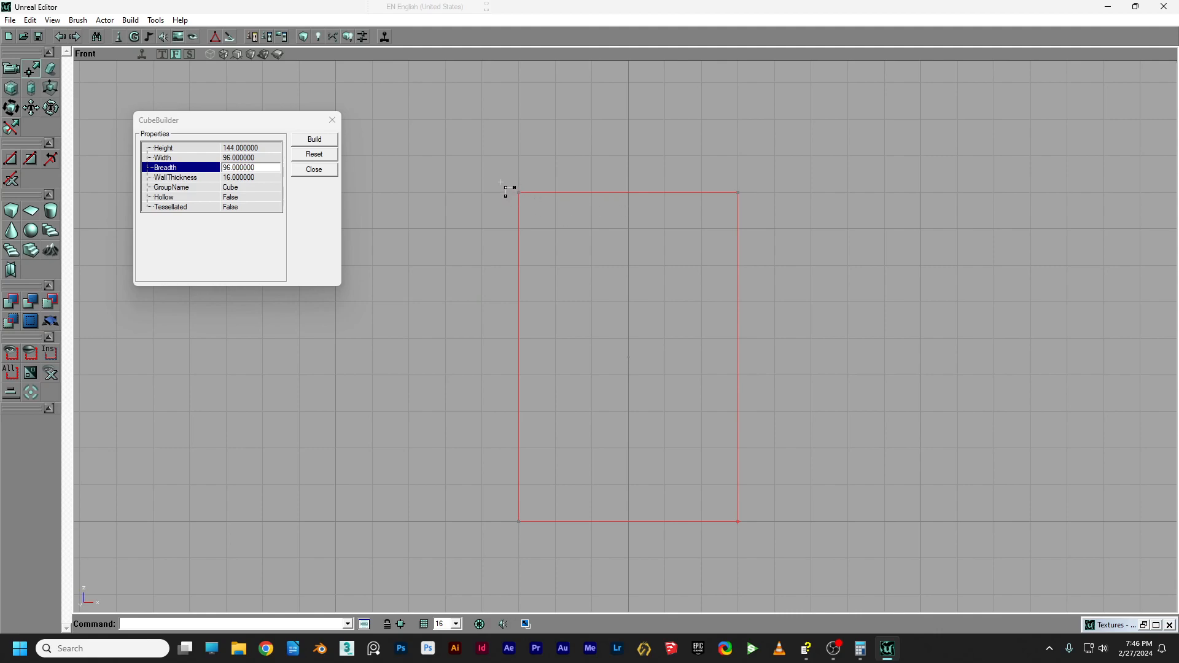
{"action": "mouse_move", "coordinate": [487, 169]}
{"action": "left_mouse_down", "text": "ctrl+alt"}
{"action": "mouse_move", "coordinate": [514, 186]}
{"action": "mouse_move", "coordinate": [680, 219]}
{"action": "mouse_move", "coordinate": [791, 223]}
{"action": "left_mouse_up", "text": "ctrl+alt"}
{"action": "left_click", "coordinate": [501, 167]}
{"action": "left_click_drag", "start_coordinate": [484, 166], "coordinate": [570, 223], "text": "ctrl+alt"}
{"action": "left_click_drag", "start_coordinate": [519, 192], "coordinate": [555, 192], "text": "ctrl"}
{"action": "mouse_move", "coordinate": [717, 168]}
{"action": "left_mouse_down", "text": "ctrl+alt"}
{"action": "mouse_move", "coordinate": [766, 211]}
{"action": "mouse_move", "coordinate": [702, 193]}
{"action": "left_mouse_up", "text": "ctrl+alt"}
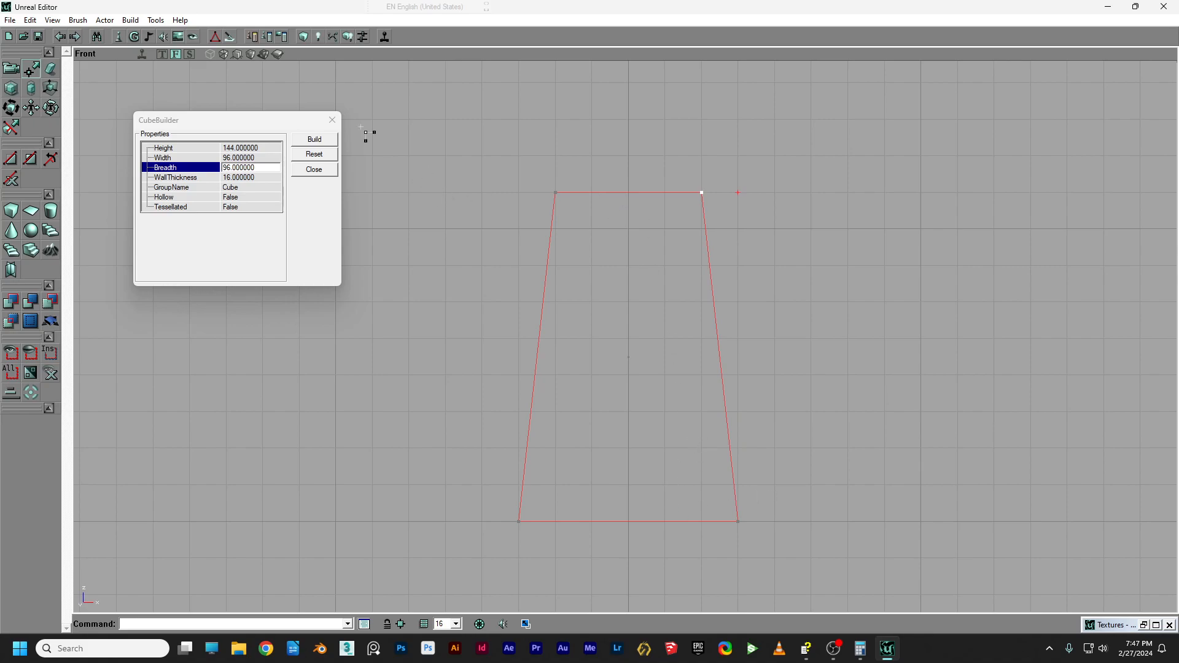
{"action": "left_click", "coordinate": [190, 54]}
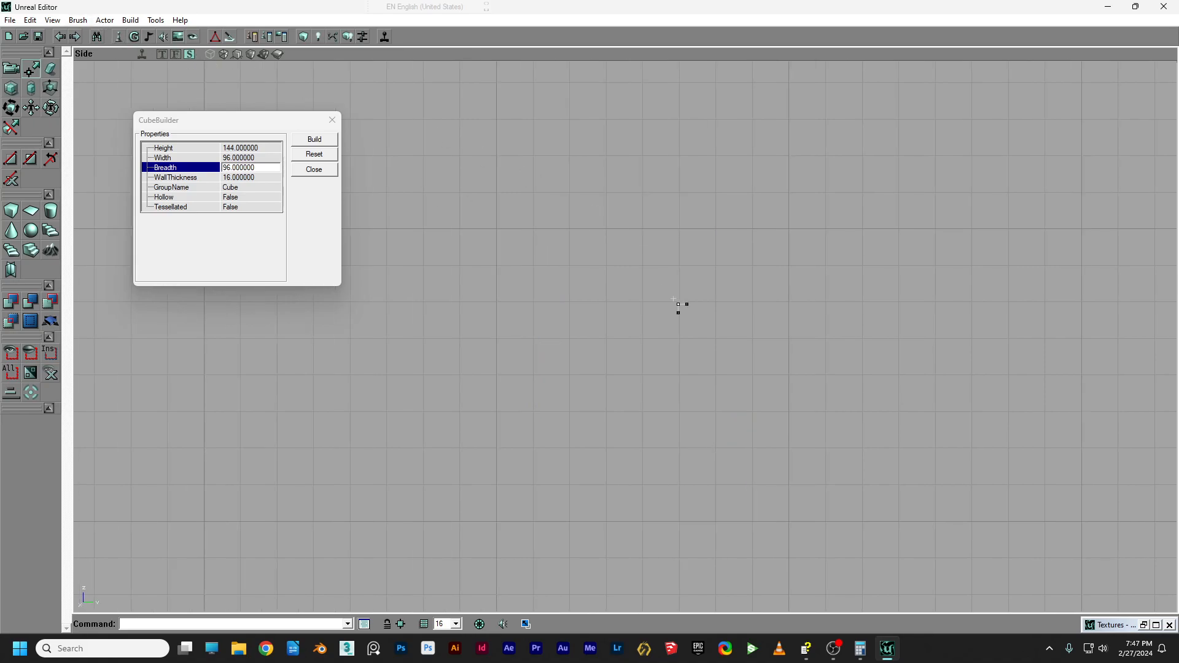
In the Side view, move the top-left and top-right vertices inward one grid step each.
{"action": "scroll", "coordinate": [674, 301], "scroll_direction": "down", "scroll_amount": 5}
{"action": "mouse_move", "coordinate": [864, 315]}
{"action": "left_mouse_down"}
{"action": "mouse_move", "coordinate": [888, 315]}
{"action": "mouse_move", "coordinate": [595, 318]}
{"action": "mouse_move", "coordinate": [585, 335]}
{"action": "left_mouse_up"}
{"action": "scroll", "coordinate": [850, 316], "scroll_direction": "up", "scroll_amount": 6}
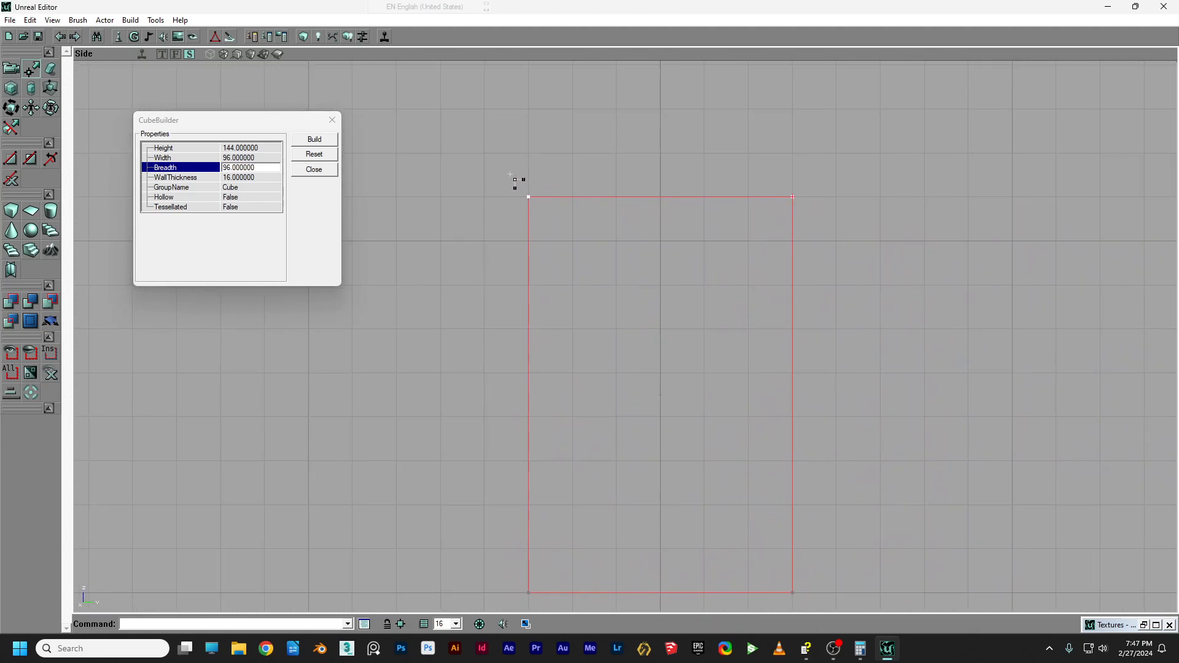
{"action": "left_click_drag", "start_coordinate": [502, 182], "coordinate": [554, 222], "text": "ctrl+alt"}
{"action": "left_click_drag", "start_coordinate": [528, 197], "coordinate": [572, 196], "text": "ctrl"}
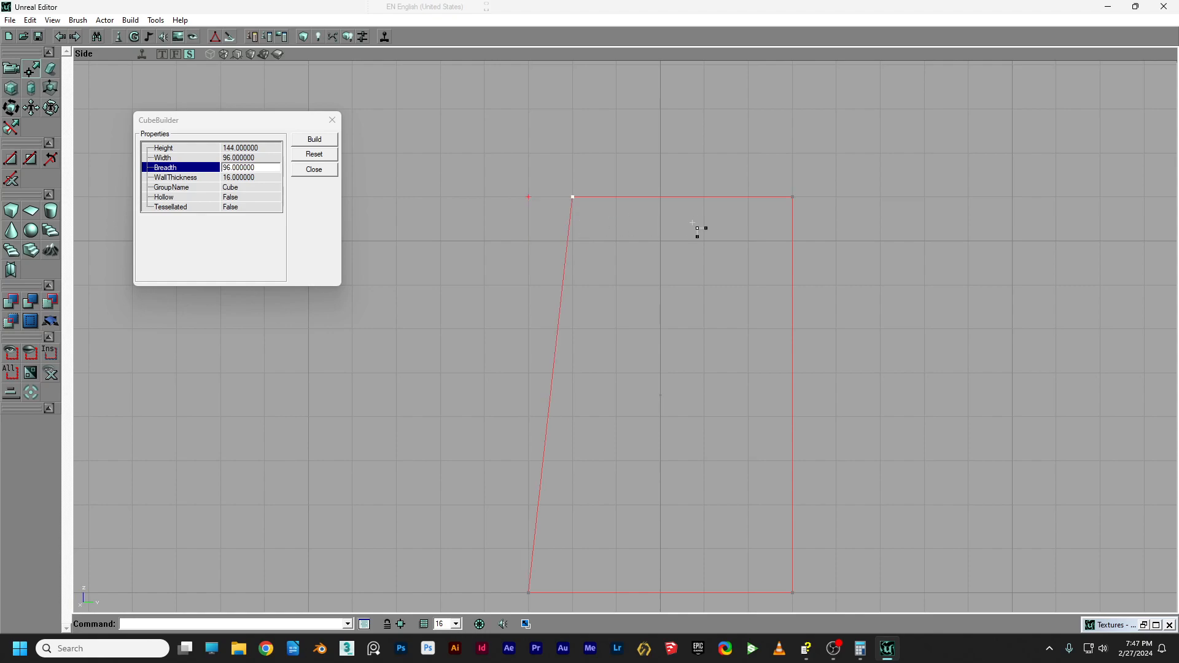
{"action": "left_click_drag", "start_coordinate": [750, 161], "coordinate": [834, 241], "text": "ctrl+alt"}
{"action": "left_click_drag", "start_coordinate": [779, 271], "coordinate": [735, 271], "text": "ctrl"}
Add the tapered brush to the level as a solid block with CSG Add.
{"action": "scroll", "coordinate": [694, 295], "scroll_direction": "down", "scroll_amount": 2}
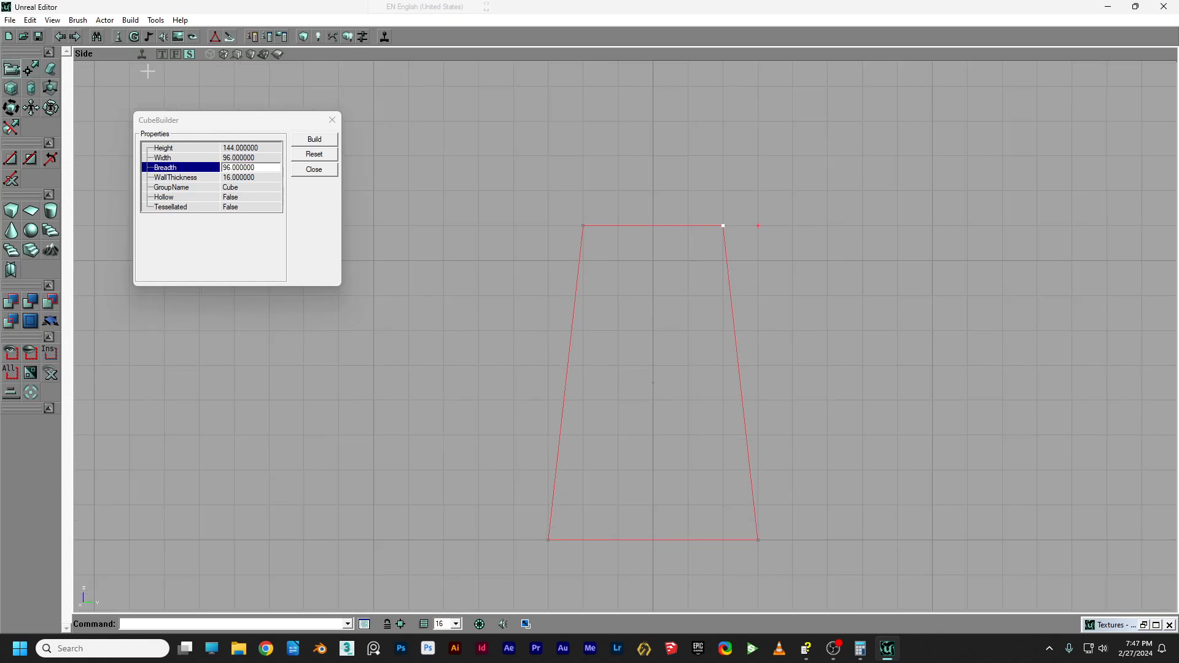
{"action": "left_click", "coordinate": [251, 55]}
{"action": "mouse_move", "coordinate": [412, 141]}
{"action": "left_mouse_down"}
{"action": "mouse_move", "coordinate": [418, 233]}
{"action": "mouse_move", "coordinate": [368, 212]}
{"action": "mouse_move", "coordinate": [417, 206]}
{"action": "mouse_move", "coordinate": [369, 212]}
{"action": "mouse_move", "coordinate": [387, 252]}
{"action": "mouse_move", "coordinate": [408, 261]}
{"action": "mouse_move", "coordinate": [560, 195]}
{"action": "left_mouse_up"}
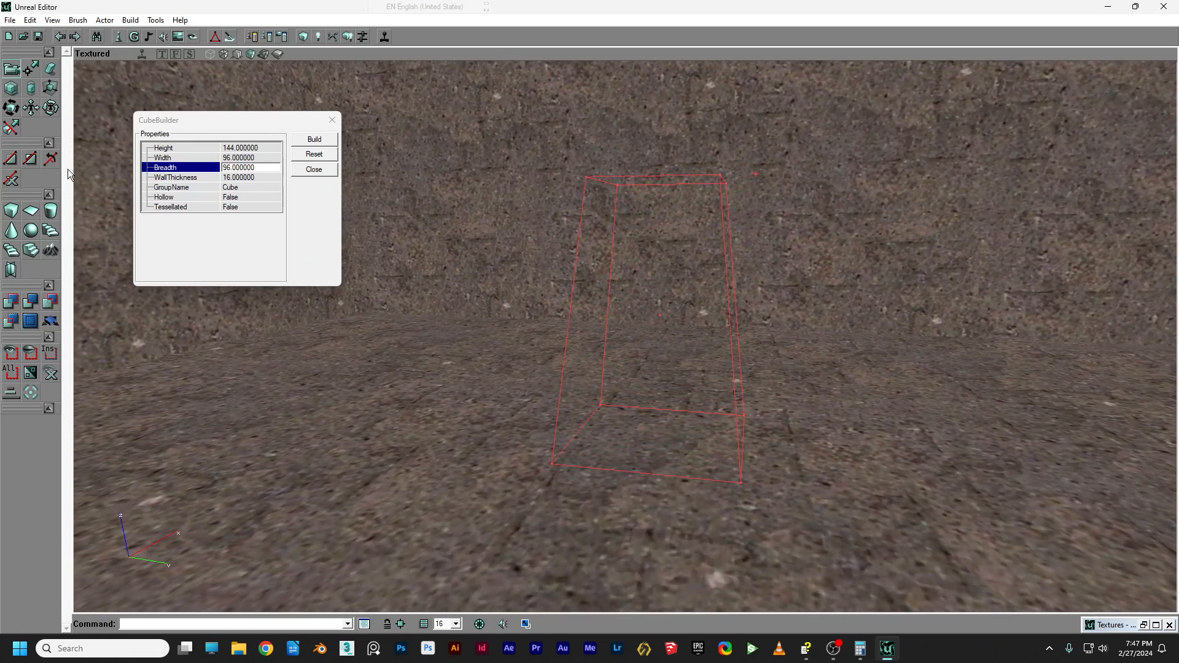
{"action": "left_click", "coordinate": [22, 301]}
{"action": "mouse_move", "coordinate": [532, 280]}
{"action": "left_mouse_down"}
{"action": "mouse_move", "coordinate": [571, 277]}
{"action": "mouse_move", "coordinate": [491, 264]}
{"action": "mouse_move", "coordinate": [546, 270]}
{"action": "mouse_move", "coordinate": [540, 257]}
{"action": "mouse_move", "coordinate": [513, 262]}
{"action": "left_mouse_up"}
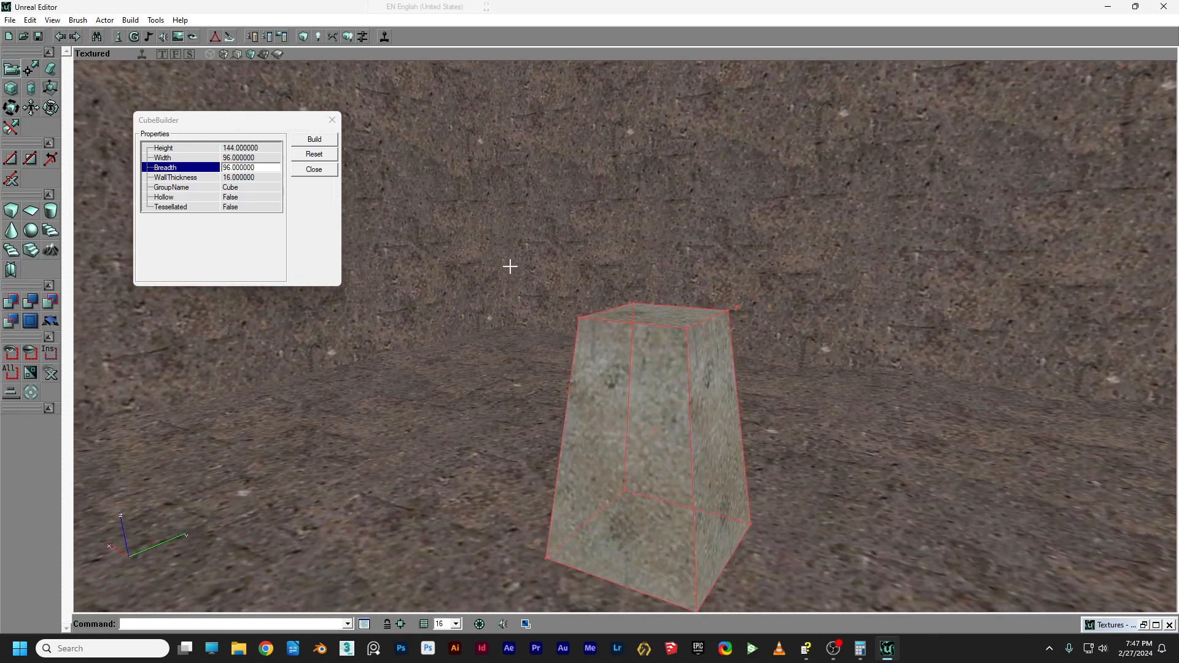
Make the city package's BLACK texture current and minimize the Texture Browser again.
{"action": "left_click", "coordinate": [177, 36]}
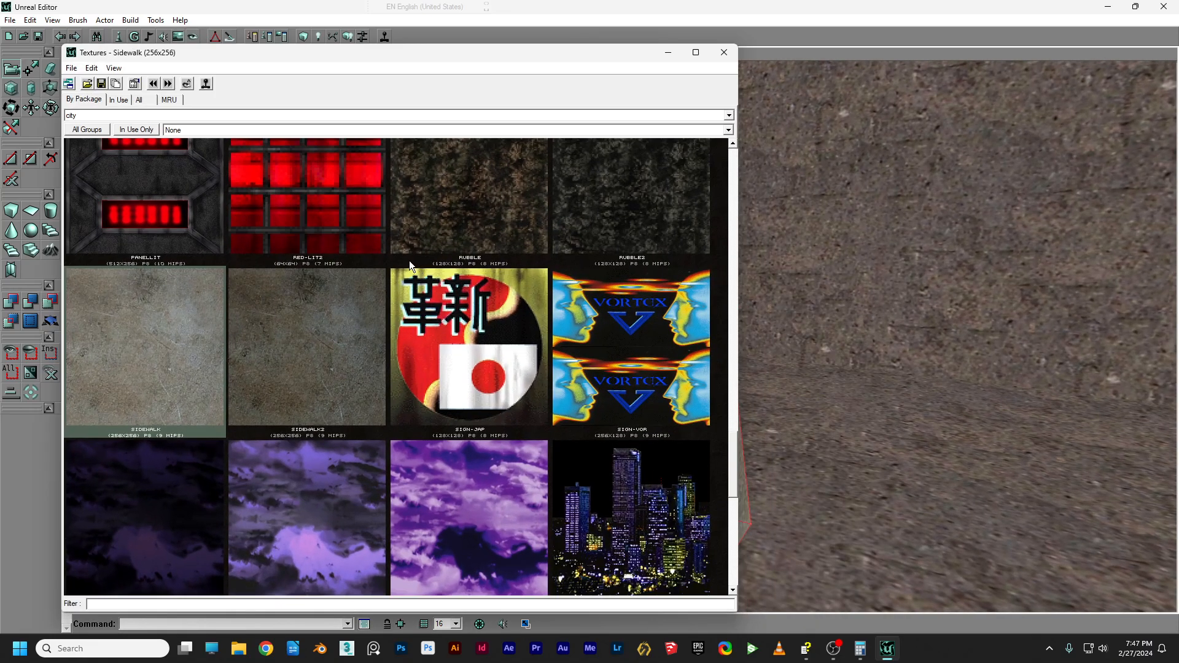
{"action": "left_click_drag", "start_coordinate": [731, 459], "coordinate": [662, 225]}
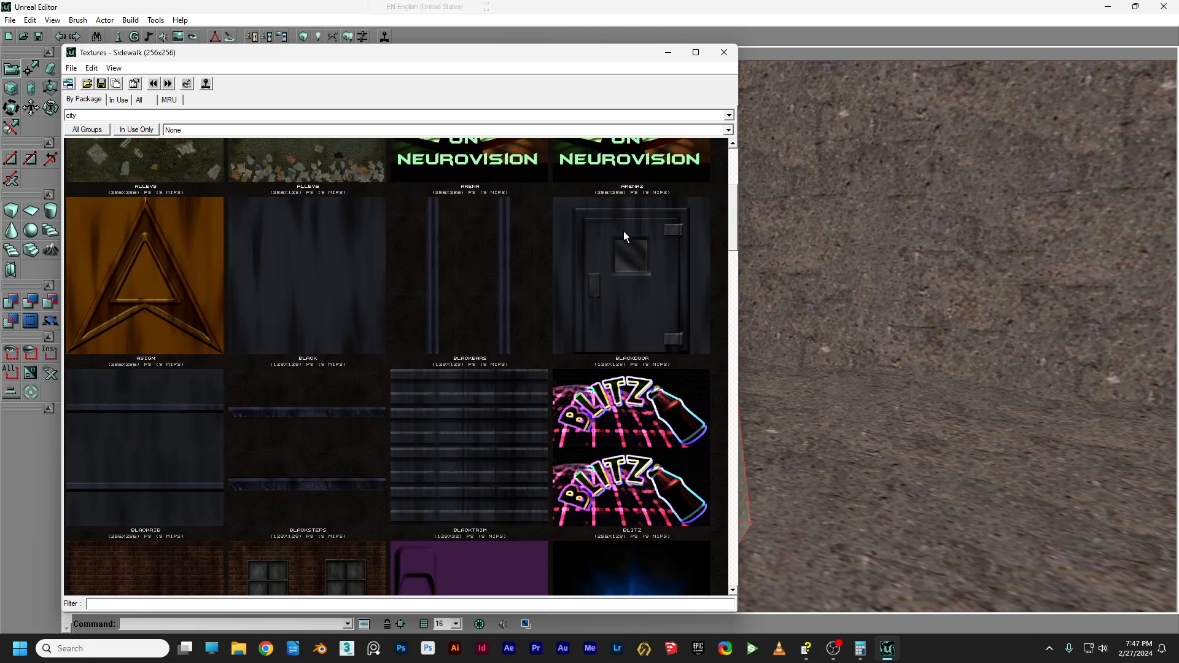
{"action": "left_click", "coordinate": [324, 270]}
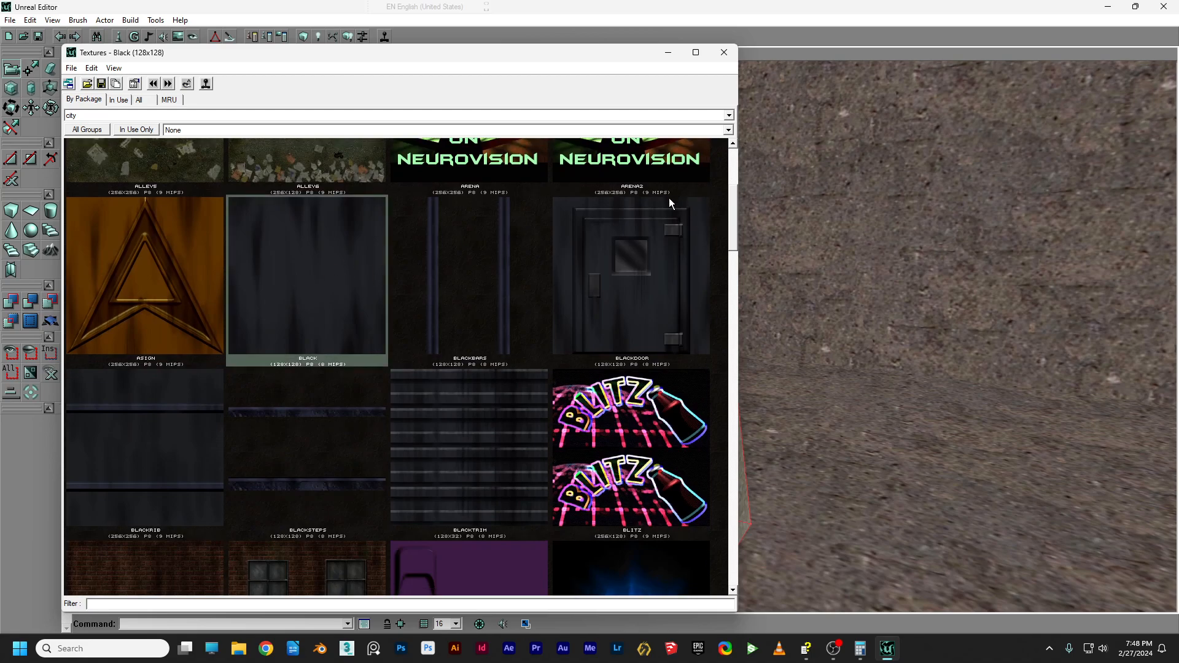
{"action": "left_click", "coordinate": [669, 53]}
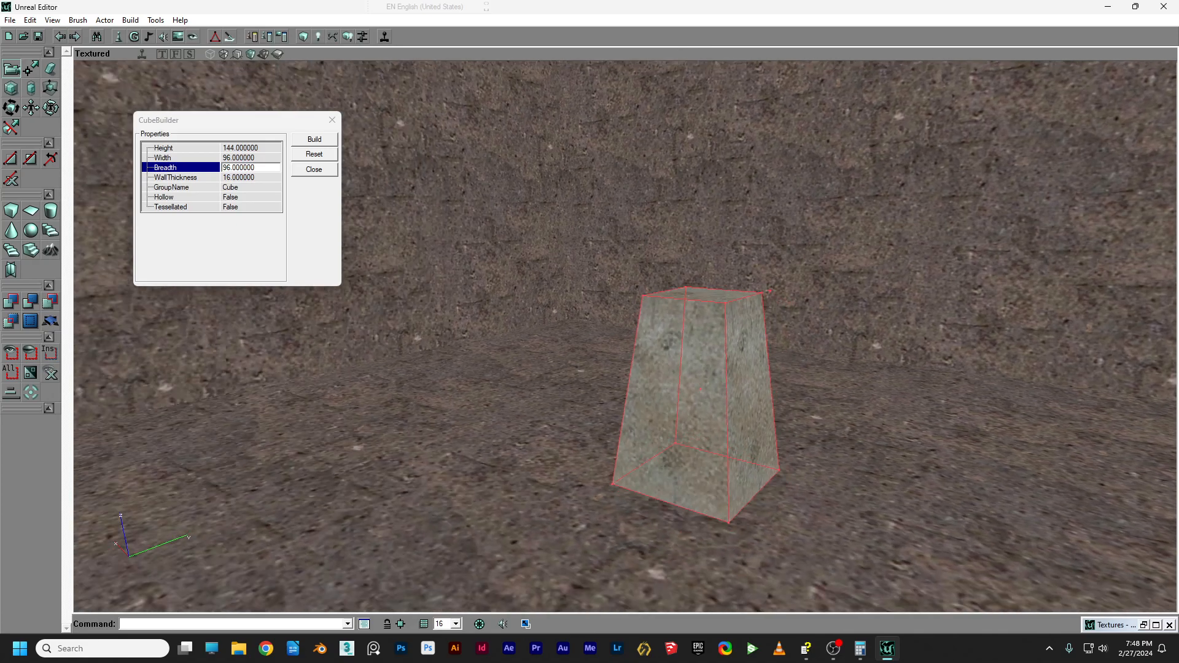
{"action": "left_click_drag", "start_coordinate": [577, 237], "coordinate": [599, 276]}
{"action": "mouse_move", "coordinate": [577, 237]}
{"action": "right_mouse_down"}
{"action": "mouse_move", "coordinate": [547, 199]}
{"action": "mouse_move", "coordinate": [577, 237]}
{"action": "right_mouse_up"}
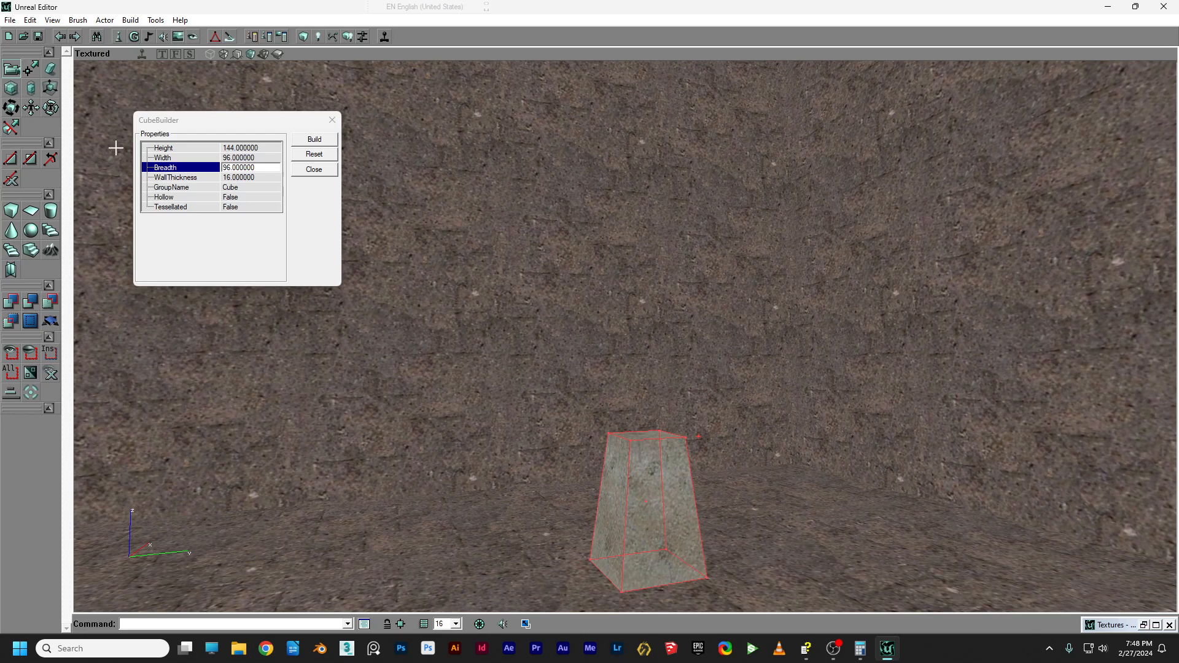
Rebuild the cube brush as a column with Height 384, Width 32 and Breadth 32.
{"action": "left_click", "coordinate": [249, 148]}
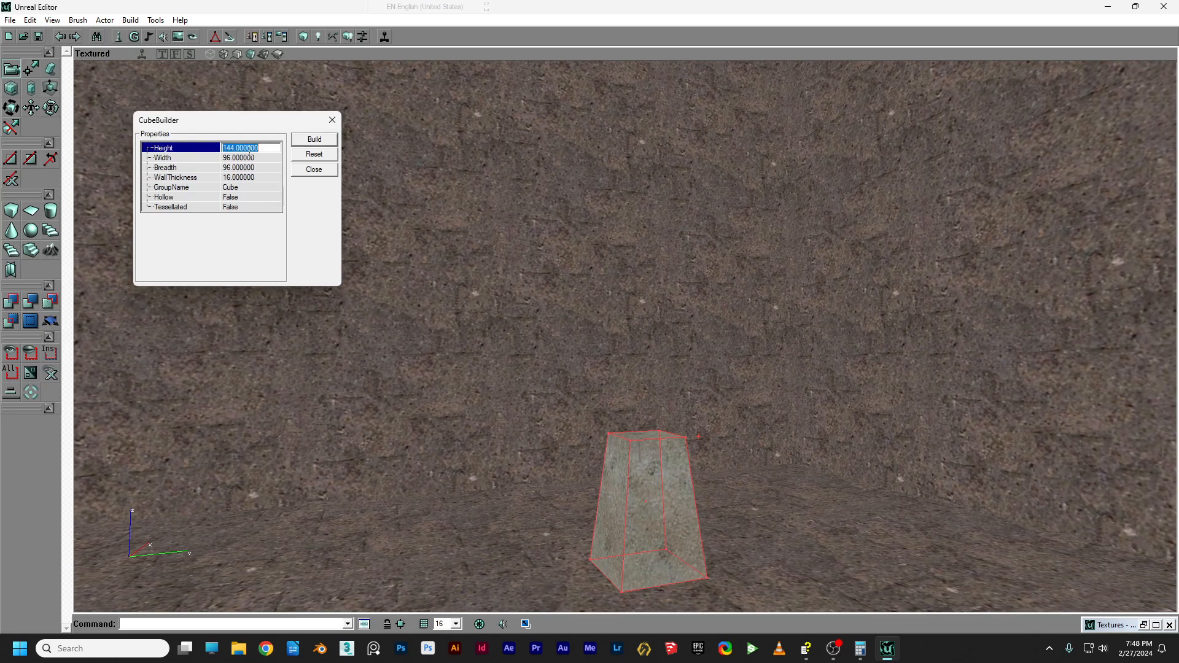
{"action": "type", "text": "384"}
{"action": "left_click", "coordinate": [245, 158]}
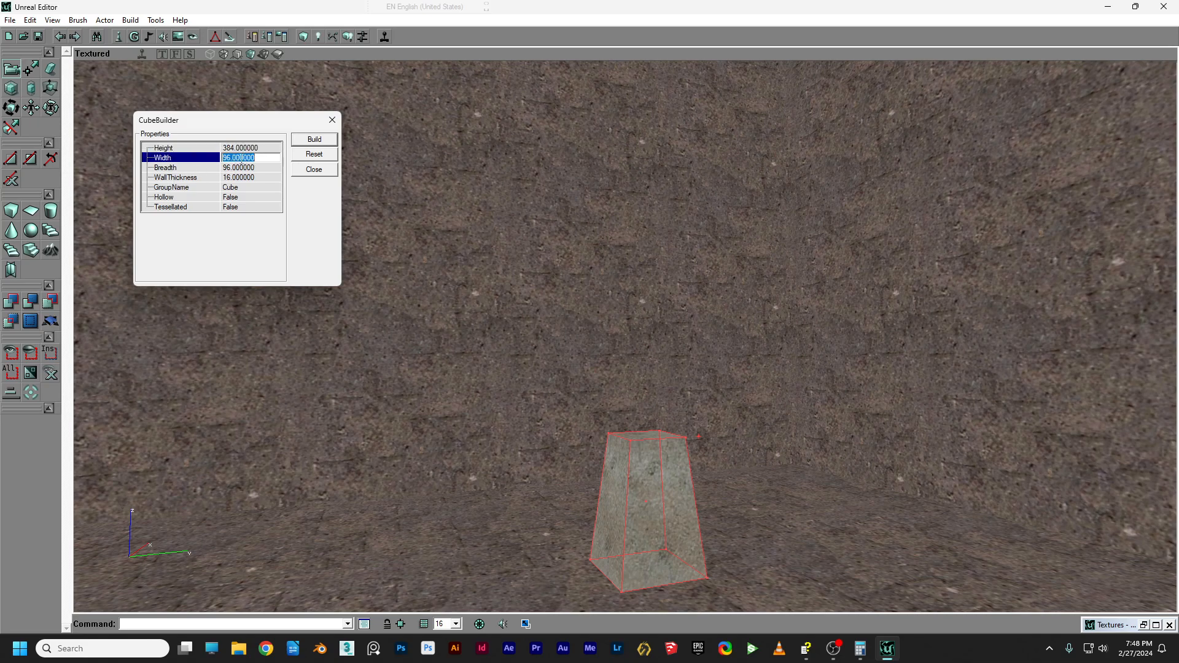
{"action": "type", "text": "32"}
{"action": "left_click", "coordinate": [243, 168]}
{"action": "type", "text": "32"}
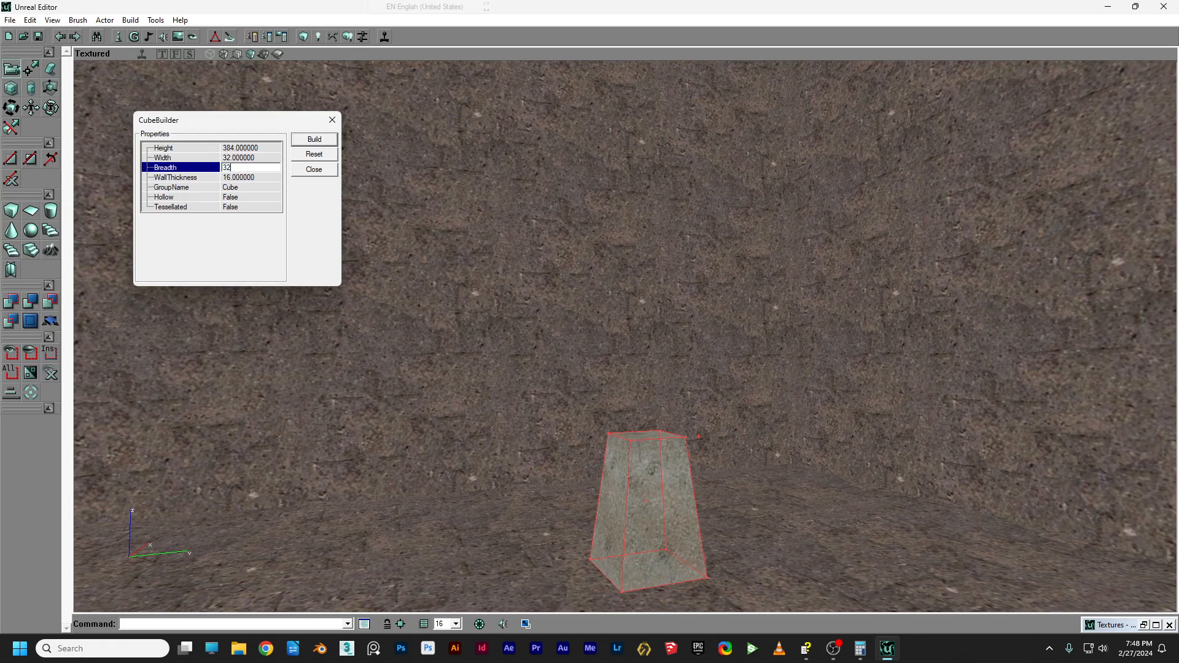
{"action": "left_click", "coordinate": [311, 144]}
In the Front view, raise the column brush until it rests on top of the tapered base.
{"action": "left_click", "coordinate": [175, 54]}
{"action": "left_click_drag", "start_coordinate": [461, 161], "coordinate": [297, 116]}
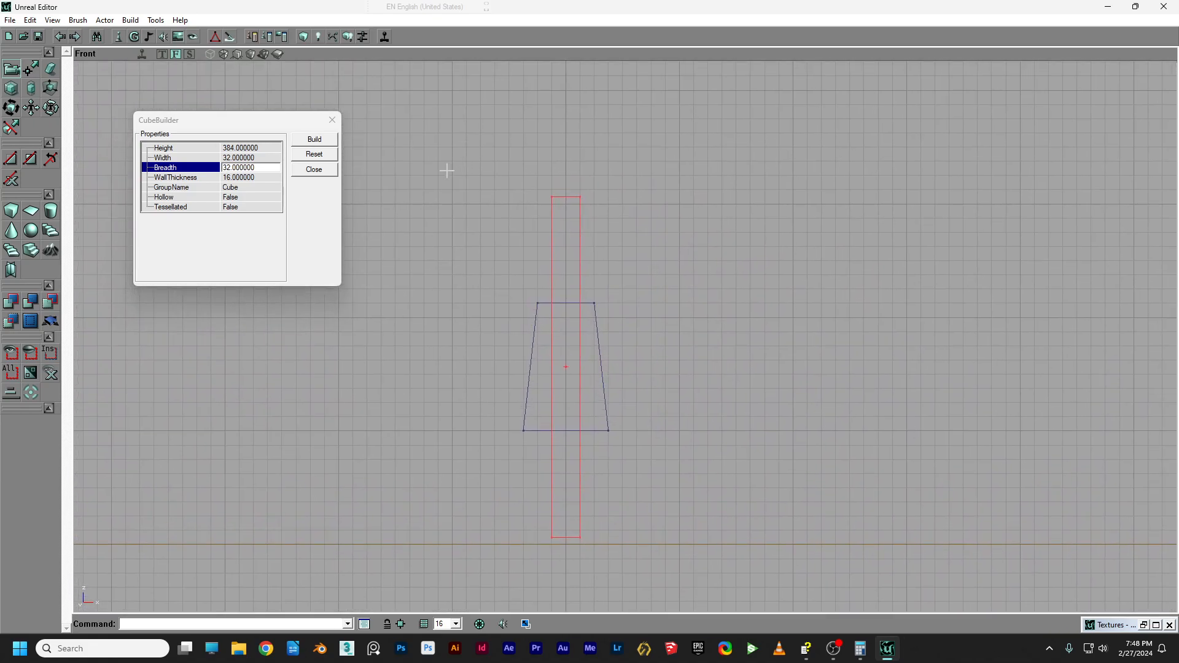
{"action": "left_click_drag", "start_coordinate": [689, 324], "coordinate": [690, 96], "text": "ctrl"}
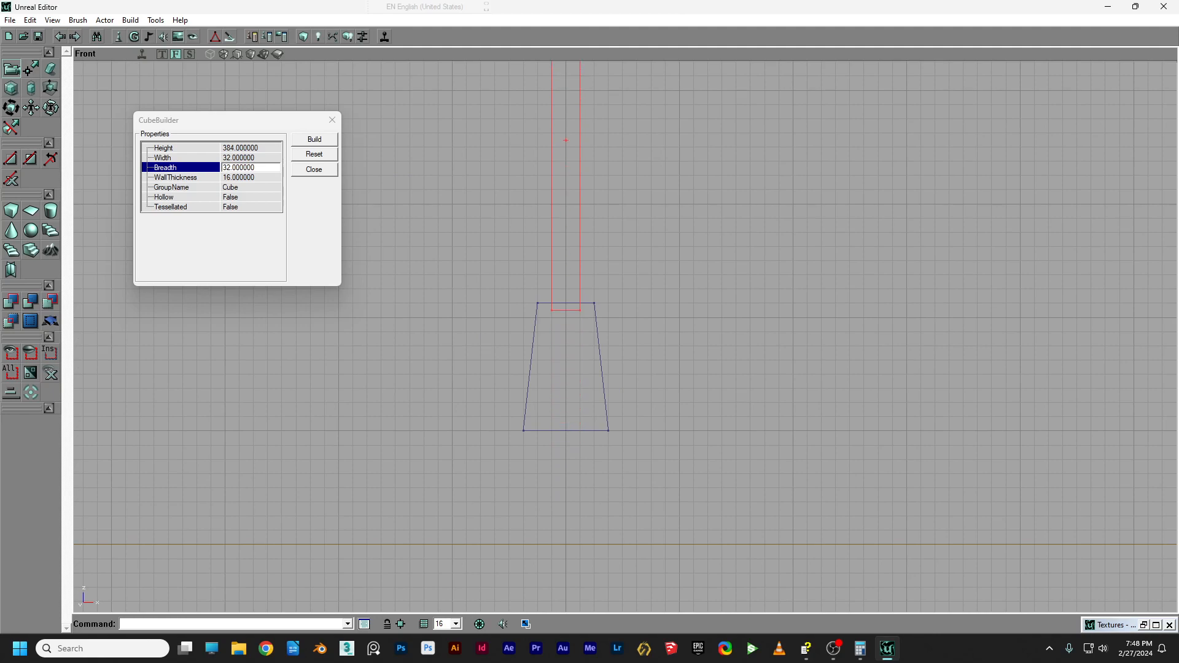
{"action": "right_click", "coordinate": [552, 304]}
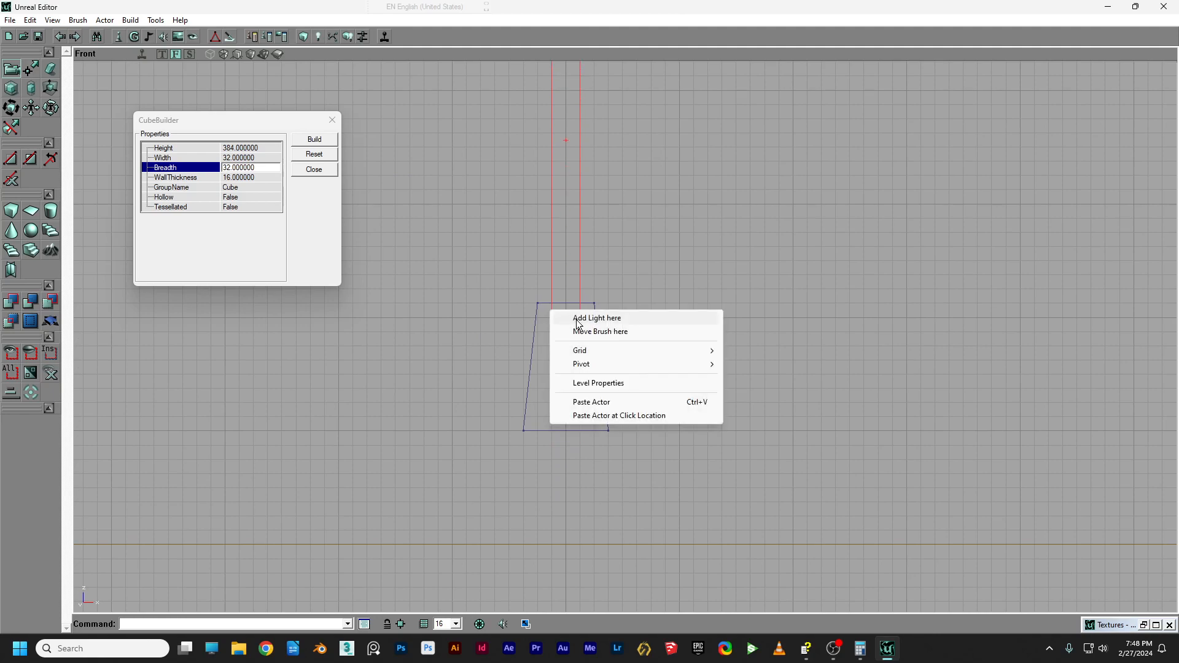
{"action": "left_click", "coordinate": [551, 302]}
{"action": "right_click", "coordinate": [551, 310]}
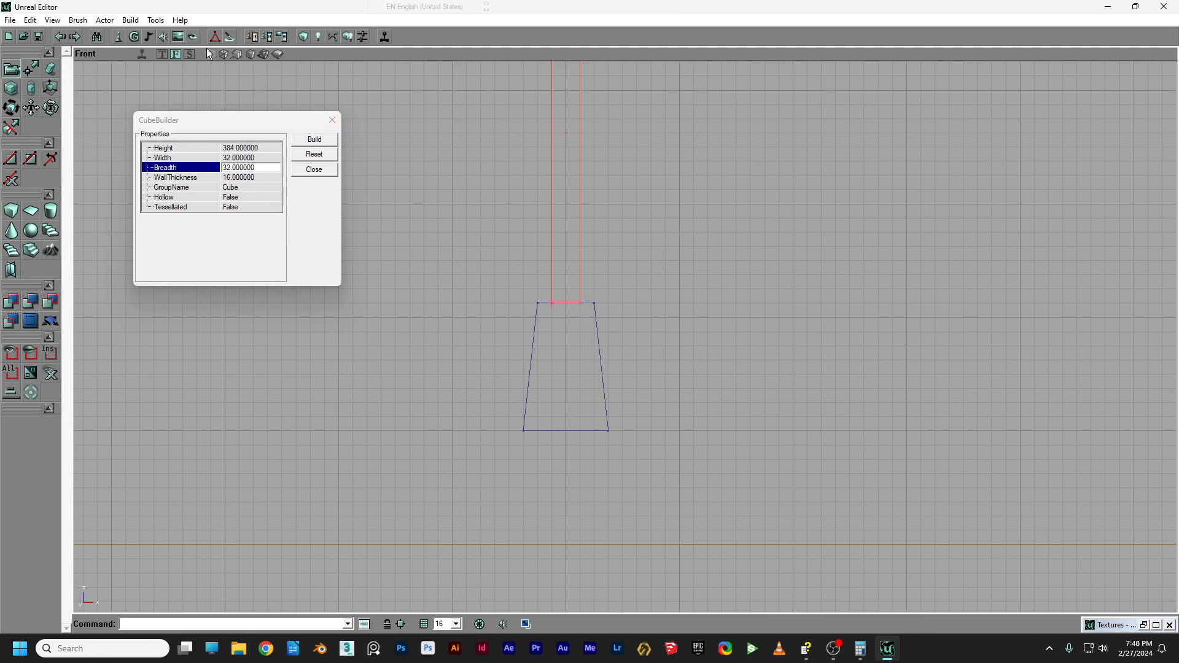
Add the 384-tall column brush as solid black geometry on top of the base.
{"action": "left_click", "coordinate": [248, 54]}
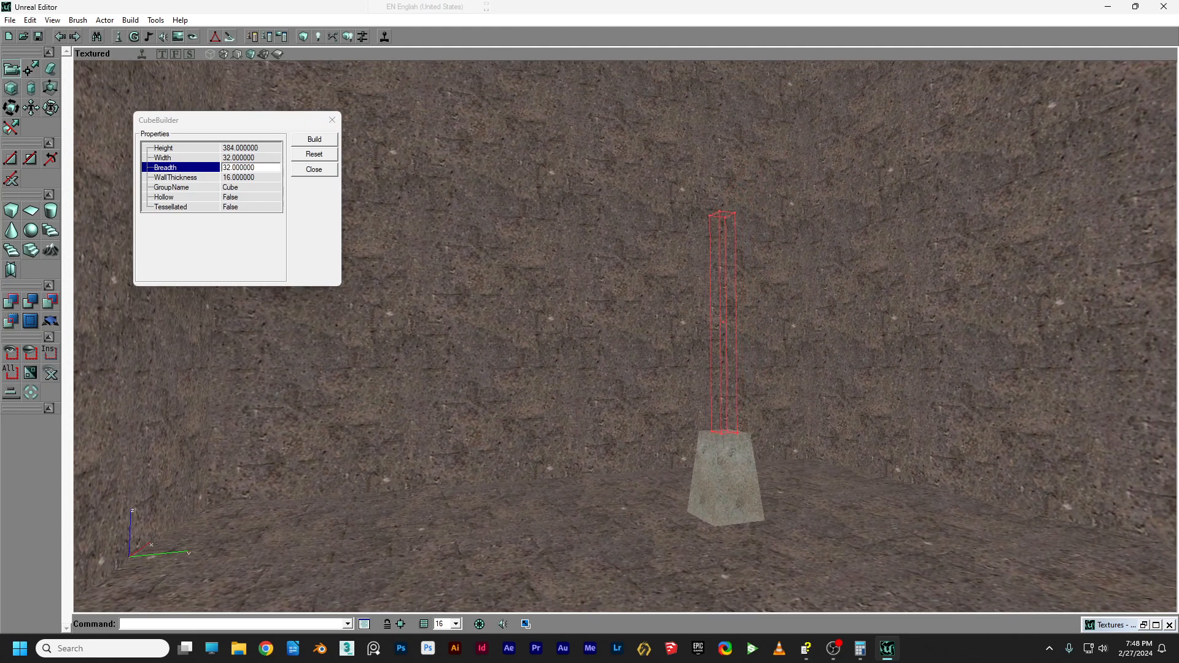
{"action": "right_click_drag", "start_coordinate": [625, 337], "coordinate": [621, 393]}
{"action": "left_click_drag", "start_coordinate": [621, 393], "coordinate": [634, 276]}
{"action": "right_click_drag", "start_coordinate": [633, 277], "coordinate": [632, 350]}
{"action": "left_click_drag", "start_coordinate": [625, 337], "coordinate": [706, 375]}
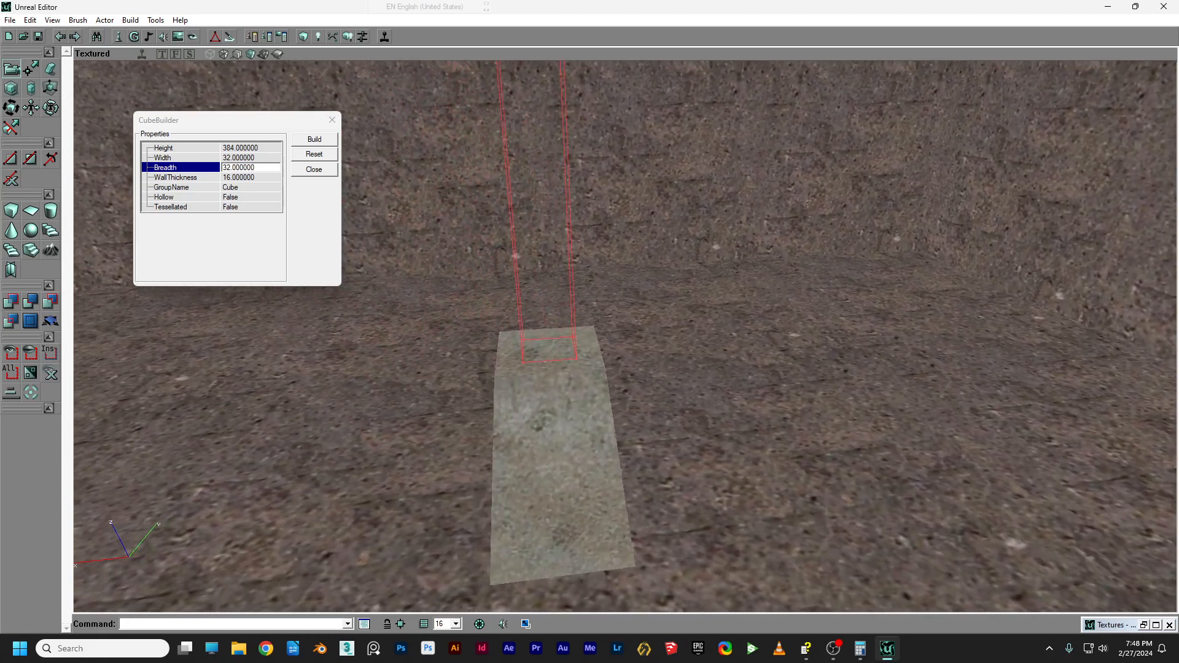
{"action": "right_click_drag", "start_coordinate": [528, 264], "coordinate": [532, 209]}
{"action": "left_click_drag", "start_coordinate": [531, 209], "coordinate": [527, 258]}
{"action": "right_click_drag", "start_coordinate": [527, 258], "coordinate": [528, 172]}
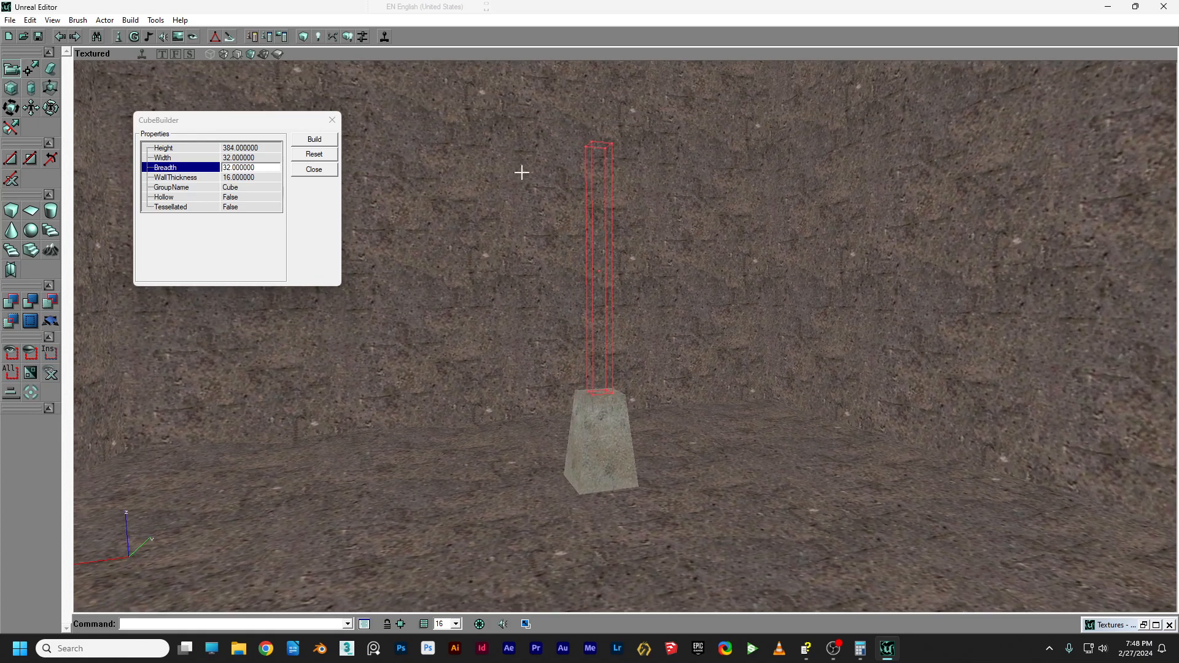
{"action": "left_click", "coordinate": [10, 301]}
{"action": "left_click_drag", "start_coordinate": [625, 337], "coordinate": [608, 307]}
{"action": "right_click_drag", "start_coordinate": [608, 307], "coordinate": [638, 252]}
{"action": "left_click_drag", "start_coordinate": [639, 252], "coordinate": [639, 350]}
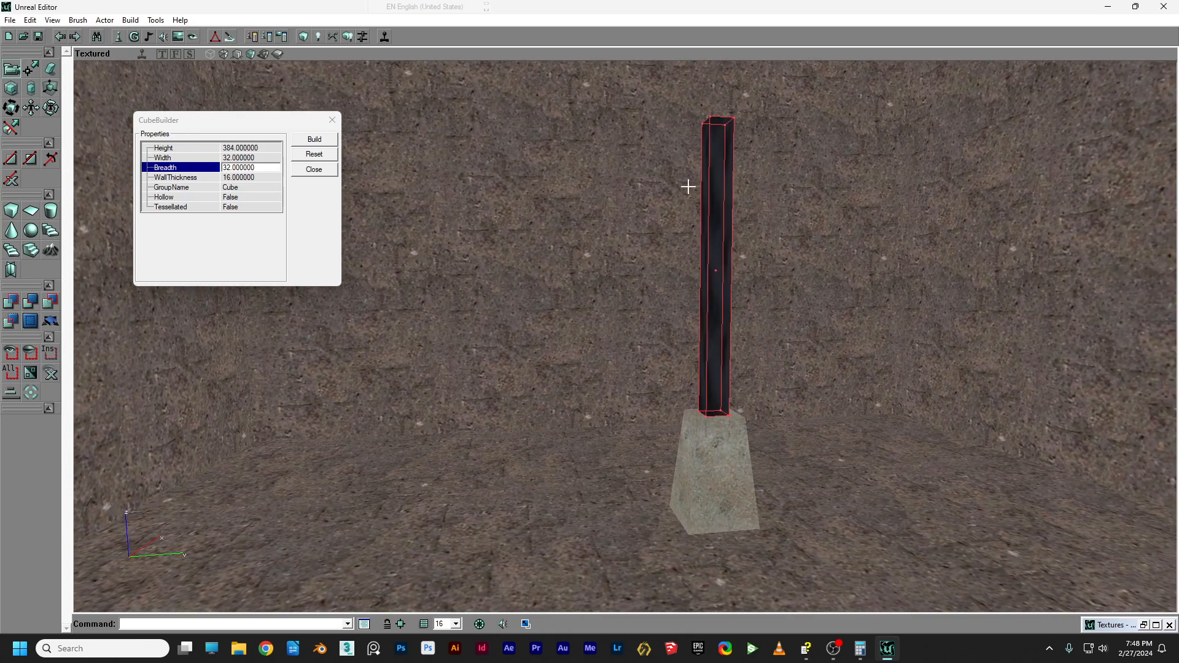
{"action": "right_click_drag", "start_coordinate": [721, 122], "coordinate": [723, 78]}
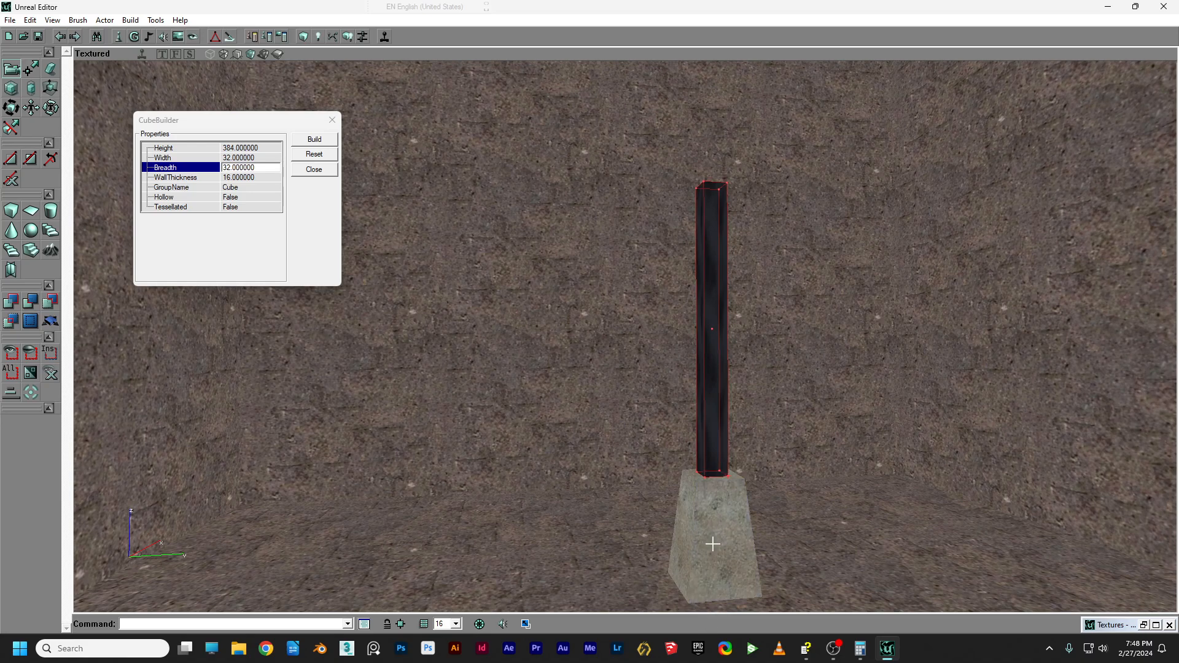
Select the tapered base block brush and choose Duplicate from its context menu.
{"action": "left_click", "coordinate": [716, 538]}
{"action": "left_click", "coordinate": [636, 532]}
{"action": "left_click", "coordinate": [714, 538]}
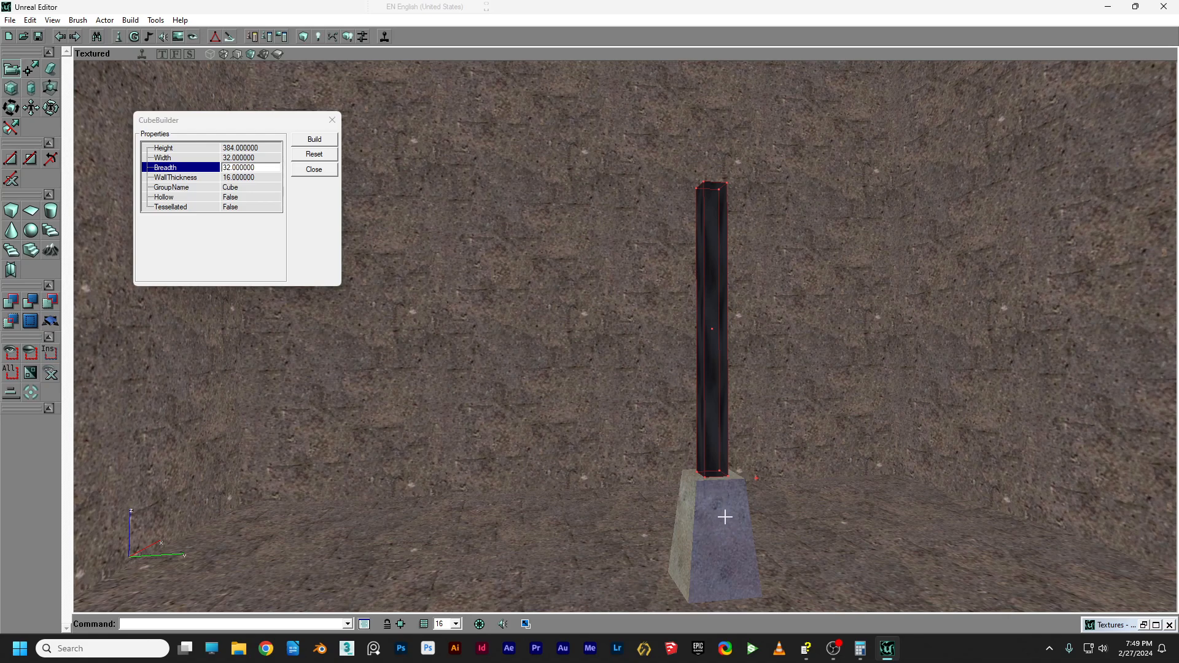
{"action": "left_click", "coordinate": [725, 518]}
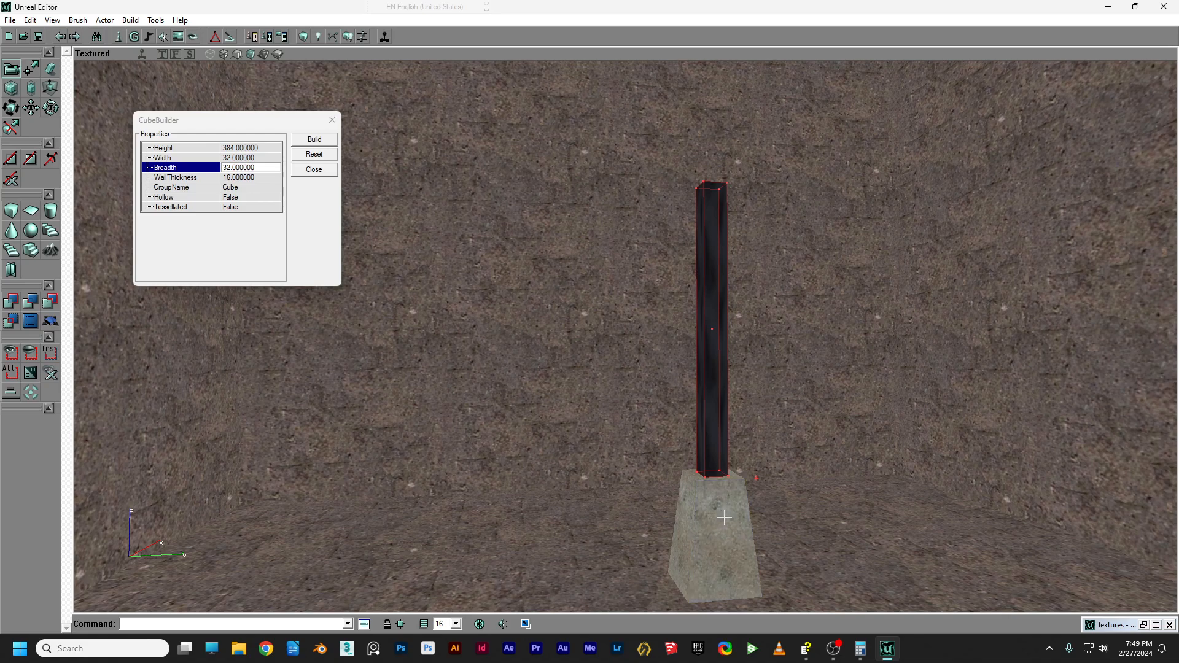
{"action": "left_click", "coordinate": [713, 521]}
{"action": "right_click", "coordinate": [696, 513]}
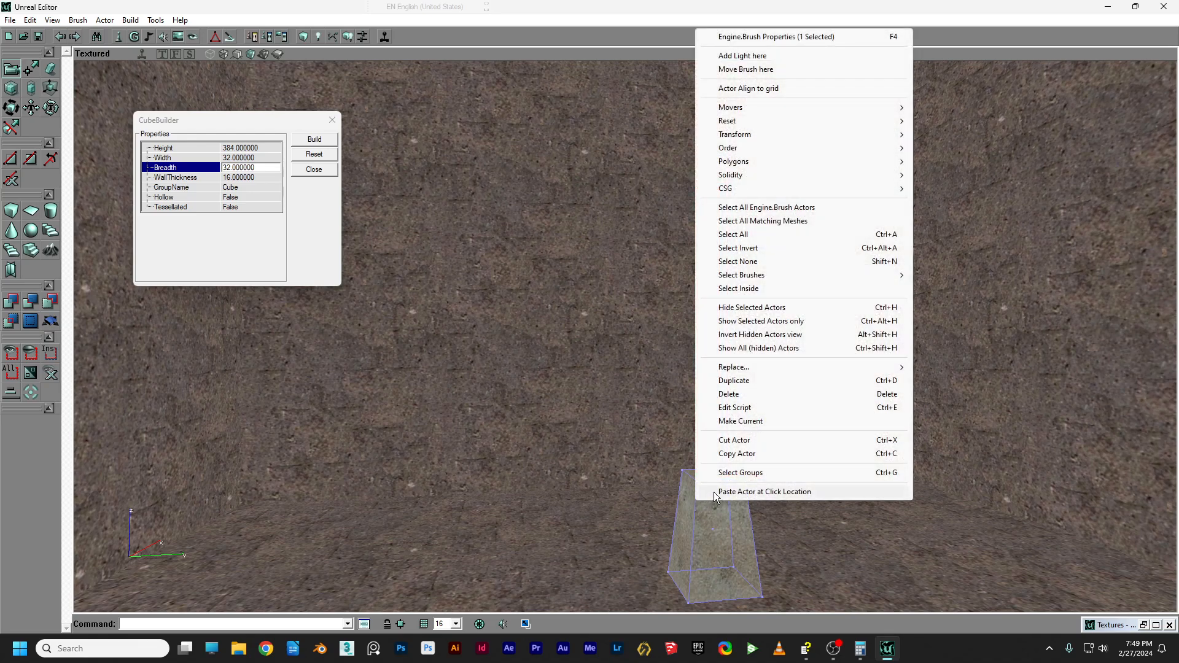
{"action": "mouse_move", "coordinate": [811, 281]}
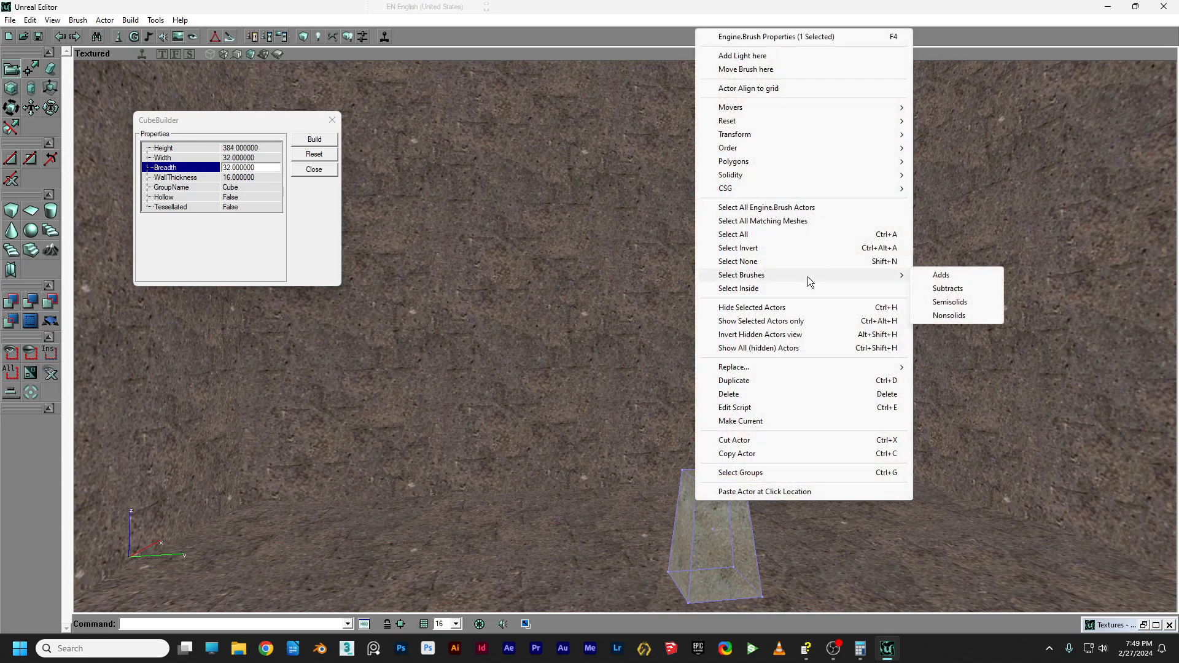
{"action": "left_click", "coordinate": [753, 380]}
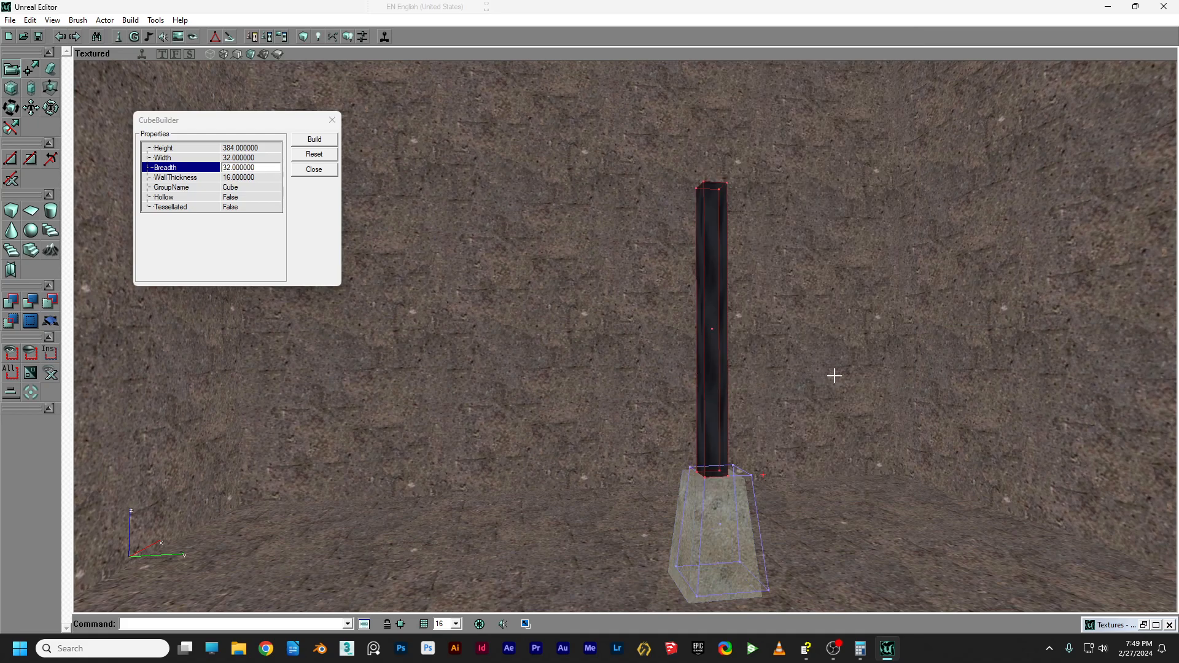
{"action": "left_click", "coordinate": [163, 54]}
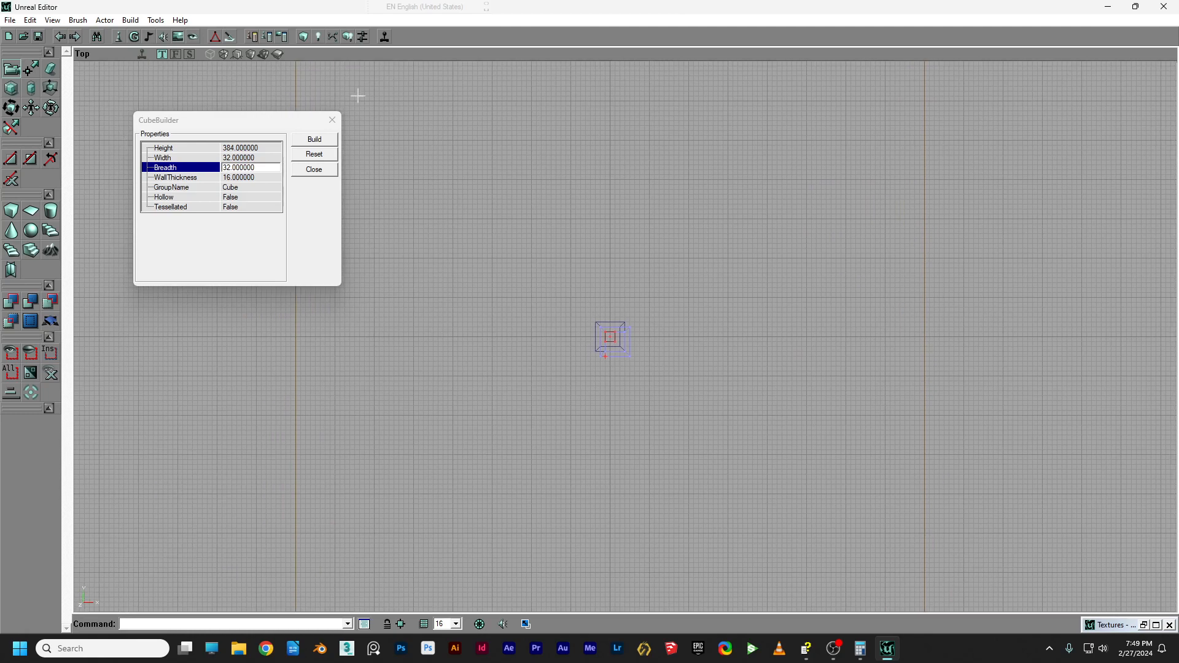
Using the Front and Top views, centre the duplicated brush over the column top.
{"action": "left_click", "coordinate": [176, 53]}
{"action": "left_click_drag", "start_coordinate": [472, 179], "coordinate": [472, 253]}
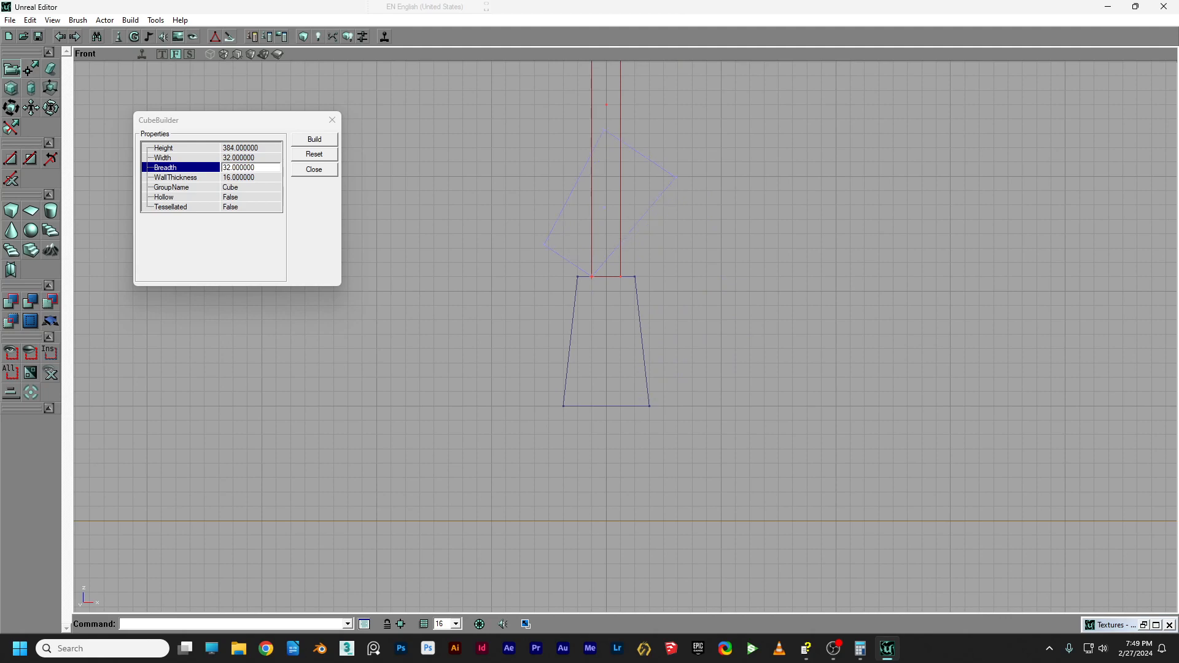
{"action": "left_click_drag", "start_coordinate": [683, 218], "coordinate": [655, 361]}
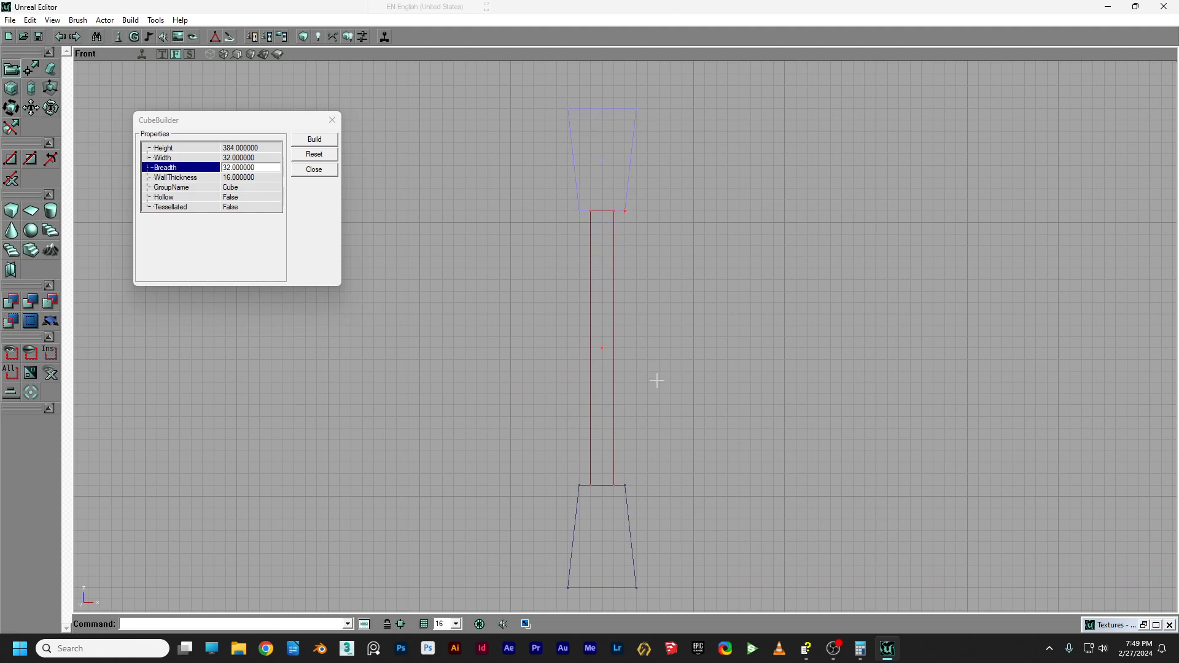
{"action": "left_click", "coordinate": [162, 54]}
{"action": "scroll", "coordinate": [495, 234], "scroll_direction": "up", "scroll_amount": 3}
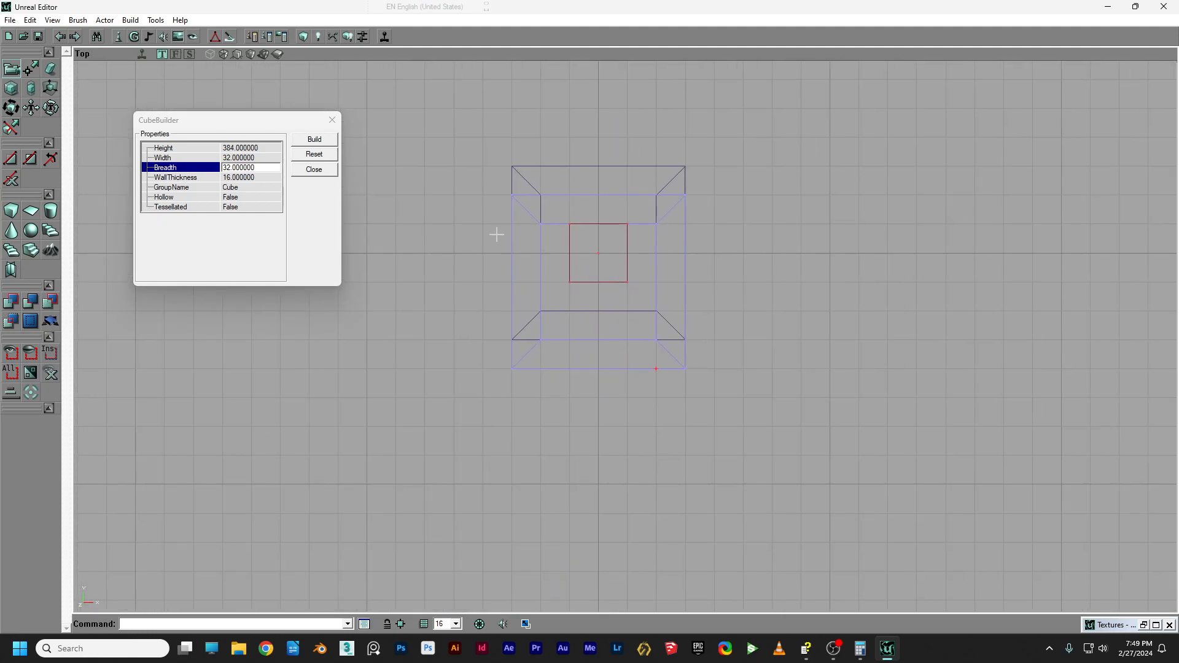
{"action": "left_click_drag", "start_coordinate": [495, 234], "coordinate": [495, 205], "text": "ctrl"}
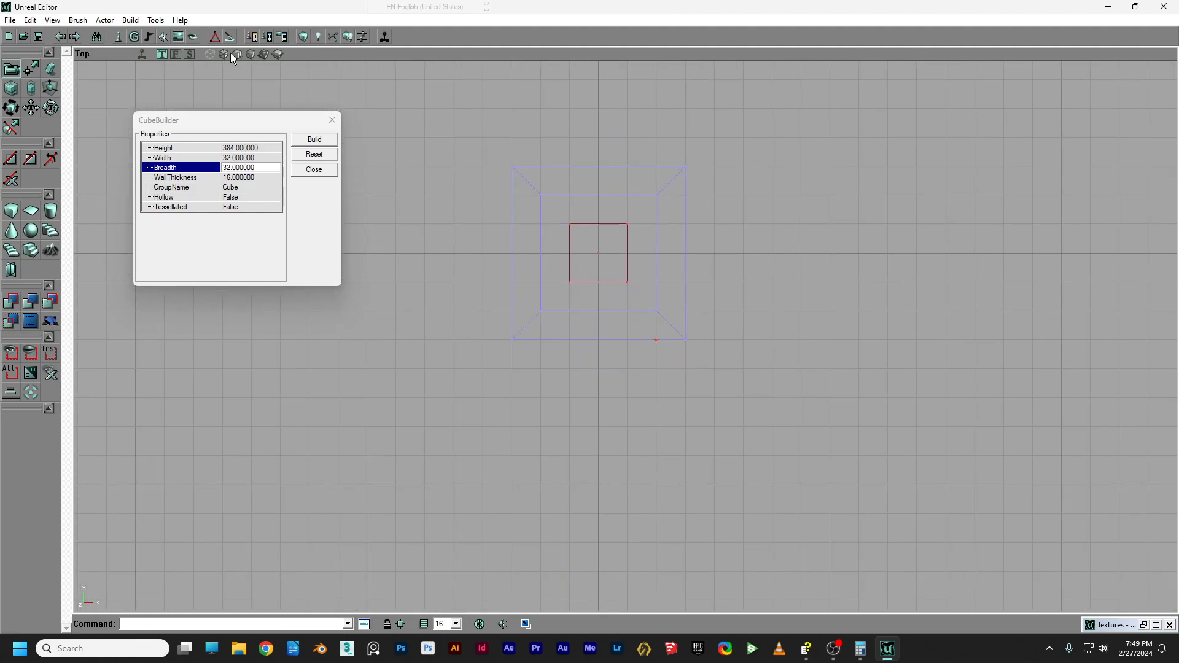
Check the lamp-head placement in 3D, then frame it in the Front view for vertex editing.
{"action": "left_click", "coordinate": [250, 53]}
{"action": "left_click_drag", "start_coordinate": [625, 337], "coordinate": [590, 369]}
{"action": "right_click_drag", "start_coordinate": [589, 368], "coordinate": [595, 393]}
{"action": "left_click_drag", "start_coordinate": [594, 393], "coordinate": [602, 442]}
{"action": "left_click_drag", "start_coordinate": [652, 233], "coordinate": [657, 198]}
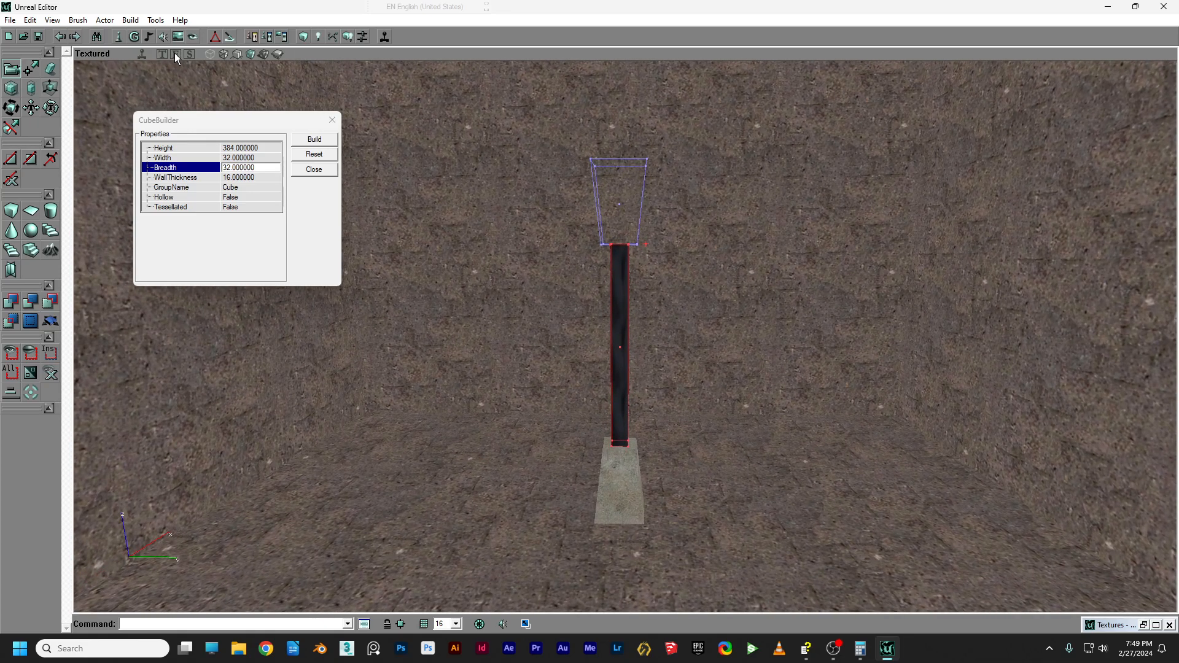
{"action": "left_click", "coordinate": [175, 54]}
{"action": "left_click_drag", "start_coordinate": [860, 344], "coordinate": [606, 344]}
{"action": "scroll", "coordinate": [625, 336], "scroll_direction": "up", "scroll_amount": 5}
{"action": "left_click_drag", "start_coordinate": [958, 344], "coordinate": [609, 357]}
{"action": "scroll", "coordinate": [625, 336], "scroll_direction": "up", "scroll_amount": 1}
{"action": "scroll", "coordinate": [626, 336], "scroll_direction": "up", "scroll_amount": 2}
{"action": "left_click_drag", "start_coordinate": [411, 192], "coordinate": [286, 198]}
{"action": "left_click", "coordinate": [32, 70]}
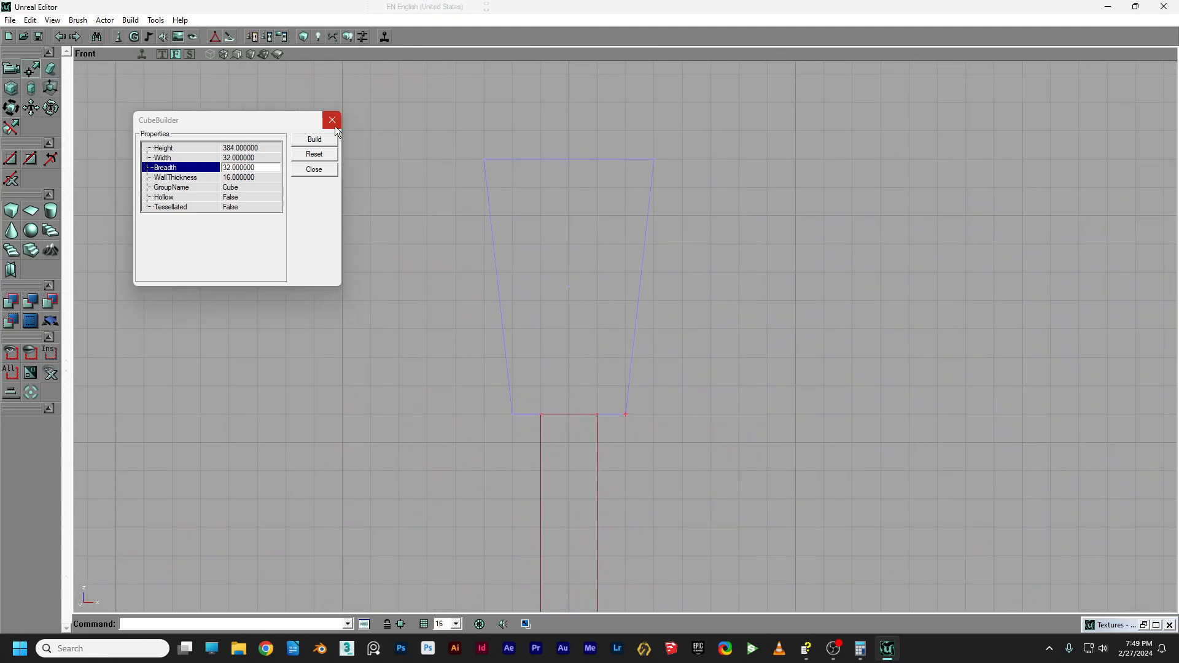
Drag the lamp head's two top vertices down to shorten the head.
{"action": "left_click", "coordinate": [506, 157]}
{"action": "left_click", "coordinate": [505, 159]}
{"action": "left_click_drag", "start_coordinate": [474, 144], "coordinate": [728, 205], "text": "ctrl+alt"}
{"action": "left_click_drag", "start_coordinate": [654, 160], "coordinate": [653, 272], "text": "ctrl"}
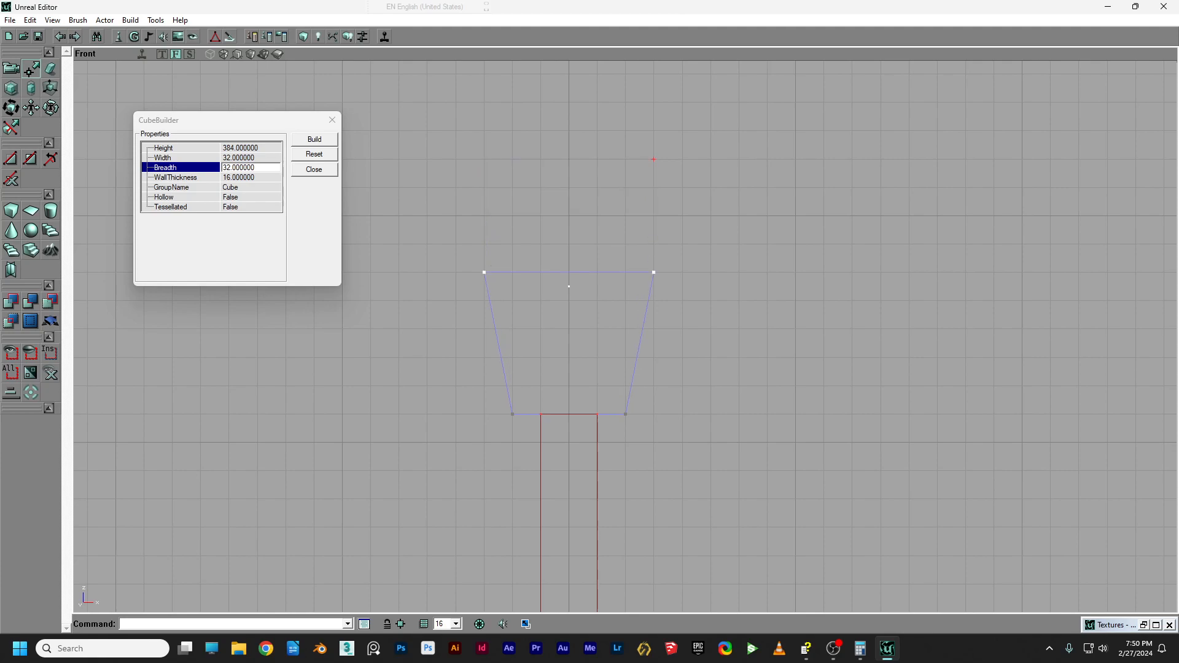
{"action": "left_click_drag", "start_coordinate": [558, 310], "coordinate": [565, 393]}
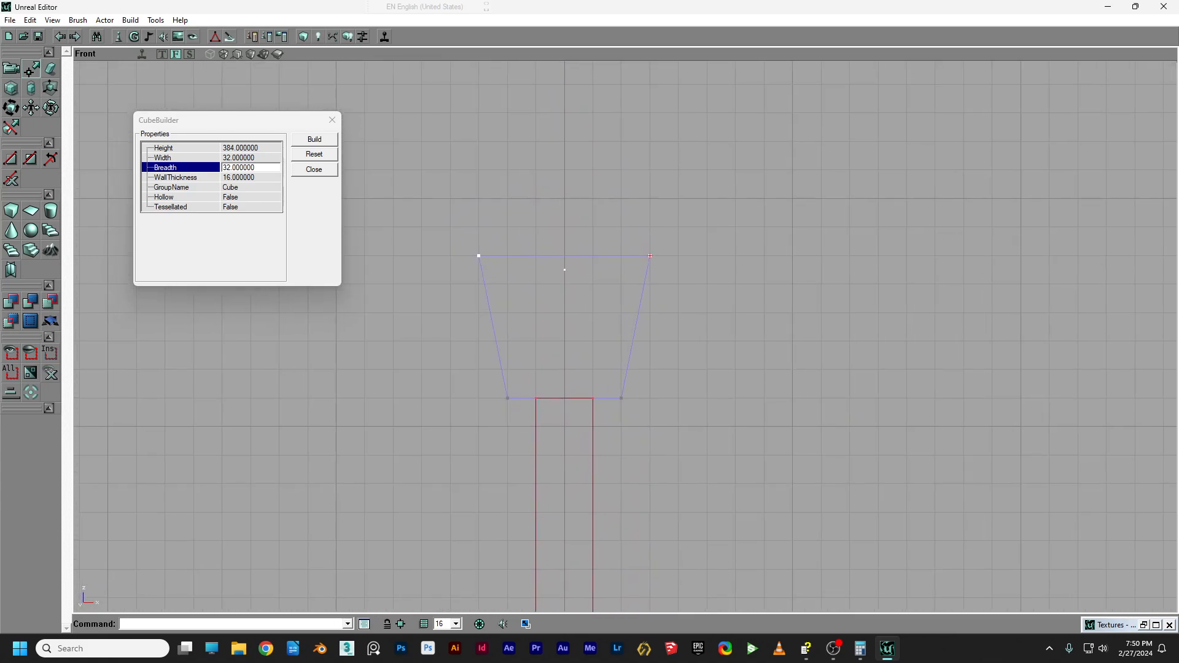
Raise the lamp-head brush one grid step above the pillar and view it in textured 3D.
{"action": "left_click", "coordinate": [586, 220]}
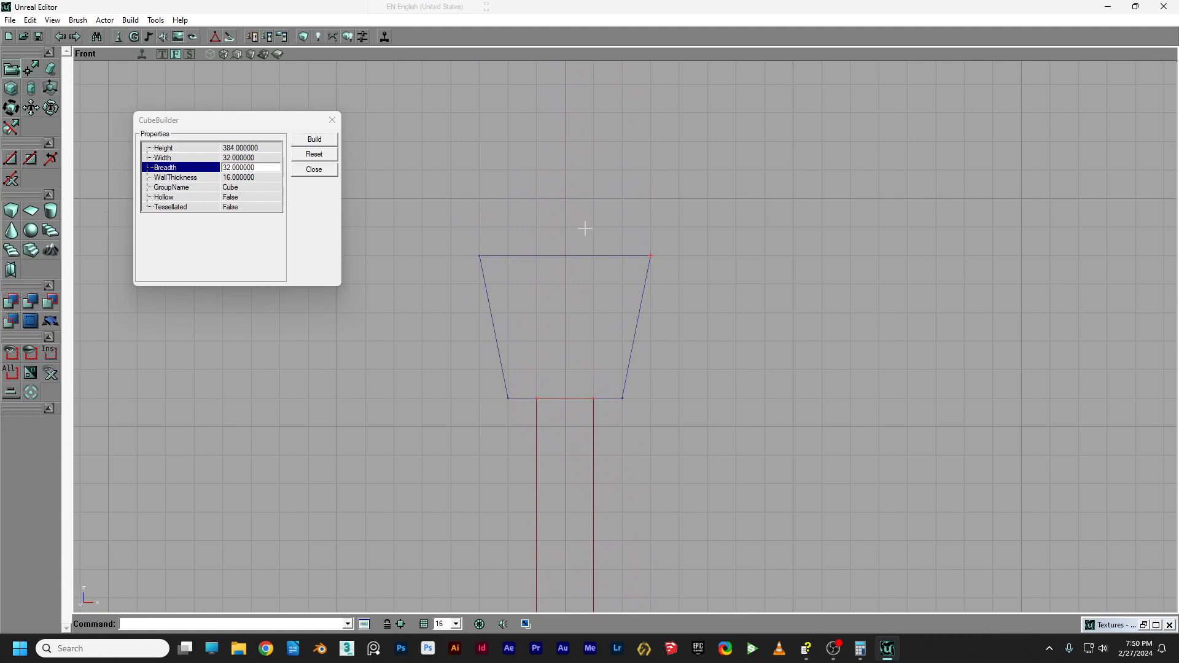
{"action": "left_click", "coordinate": [577, 255]}
{"action": "left_click_drag", "start_coordinate": [577, 256], "coordinate": [577, 227], "text": "ctrl"}
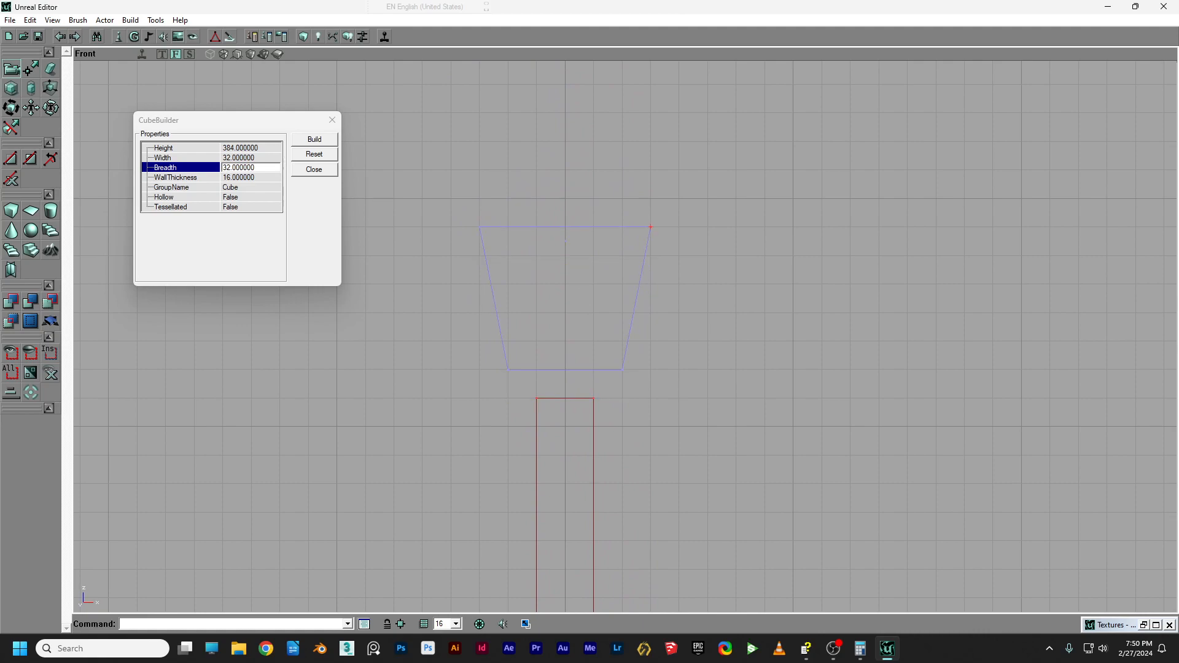
{"action": "right_click_drag", "start_coordinate": [587, 309], "coordinate": [587, 344]}
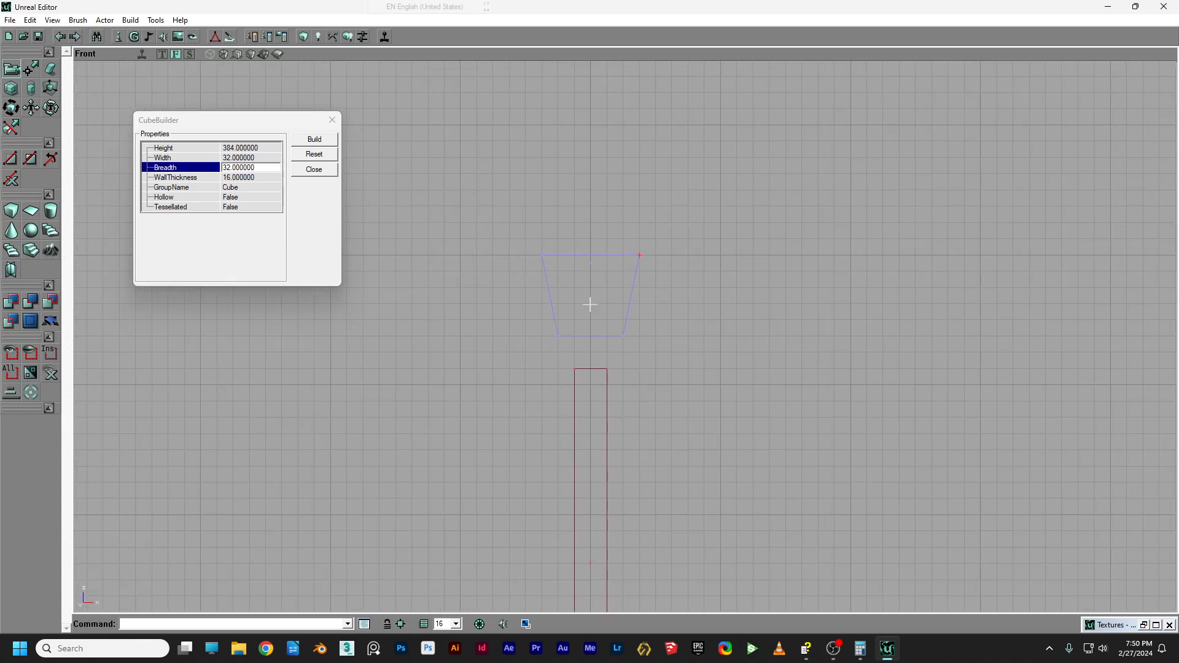
{"action": "left_click", "coordinate": [251, 55]}
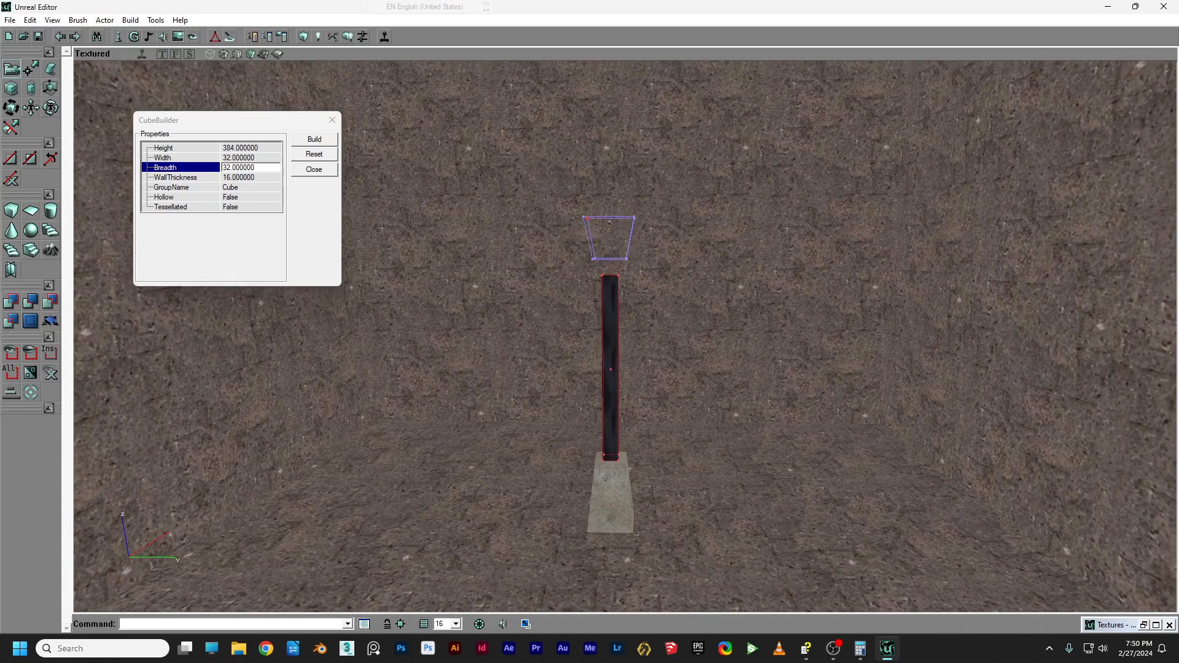
{"action": "left_click", "coordinate": [536, 186]}
{"action": "left_click", "coordinate": [540, 204]}
{"action": "mouse_move", "coordinate": [526, 184]}
{"action": "left_mouse_down"}
{"action": "mouse_move", "coordinate": [571, 203]}
{"action": "mouse_move", "coordinate": [546, 177]}
{"action": "left_mouse_up"}
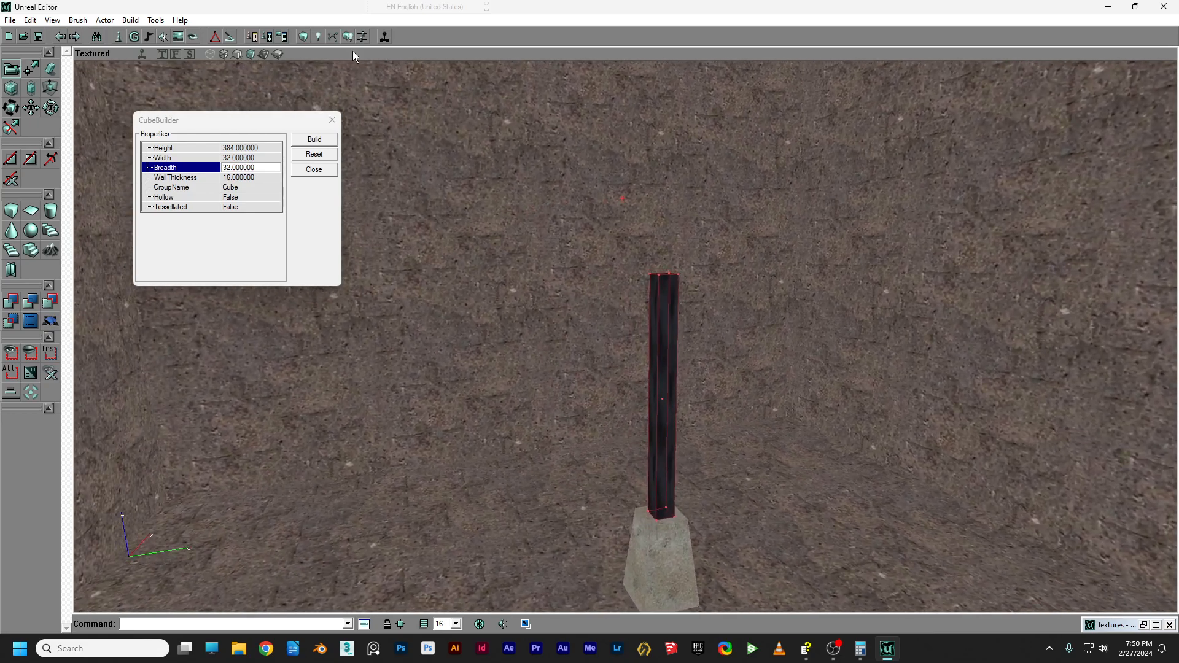
Build the geometry so the flared lamp head appears above the pillar.
{"action": "left_click", "coordinate": [303, 36]}
{"action": "left_click_drag", "start_coordinate": [660, 242], "coordinate": [659, 203]}
{"action": "right_click_drag", "start_coordinate": [659, 242], "coordinate": [657, 209]}
{"action": "left_click_drag", "start_coordinate": [660, 254], "coordinate": [659, 283]}
{"action": "right_click_drag", "start_coordinate": [661, 254], "coordinate": [661, 270]}
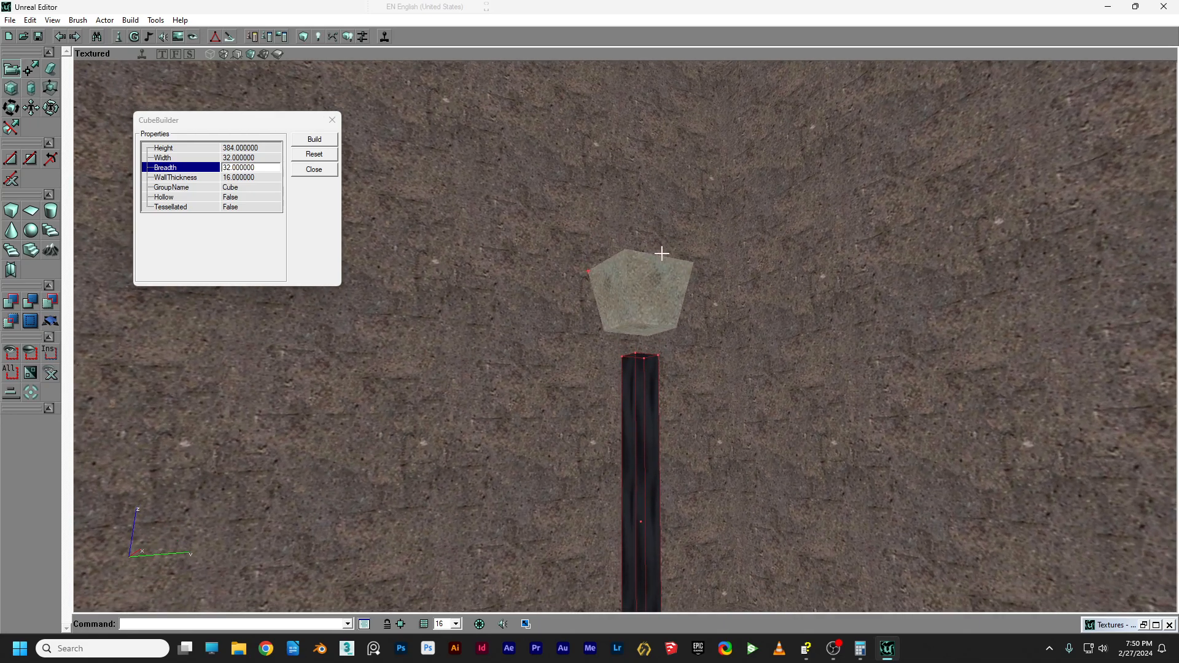
Select all matching surfaces of the lamp-head brush and apply the Black texture.
{"action": "left_click", "coordinate": [655, 307]}
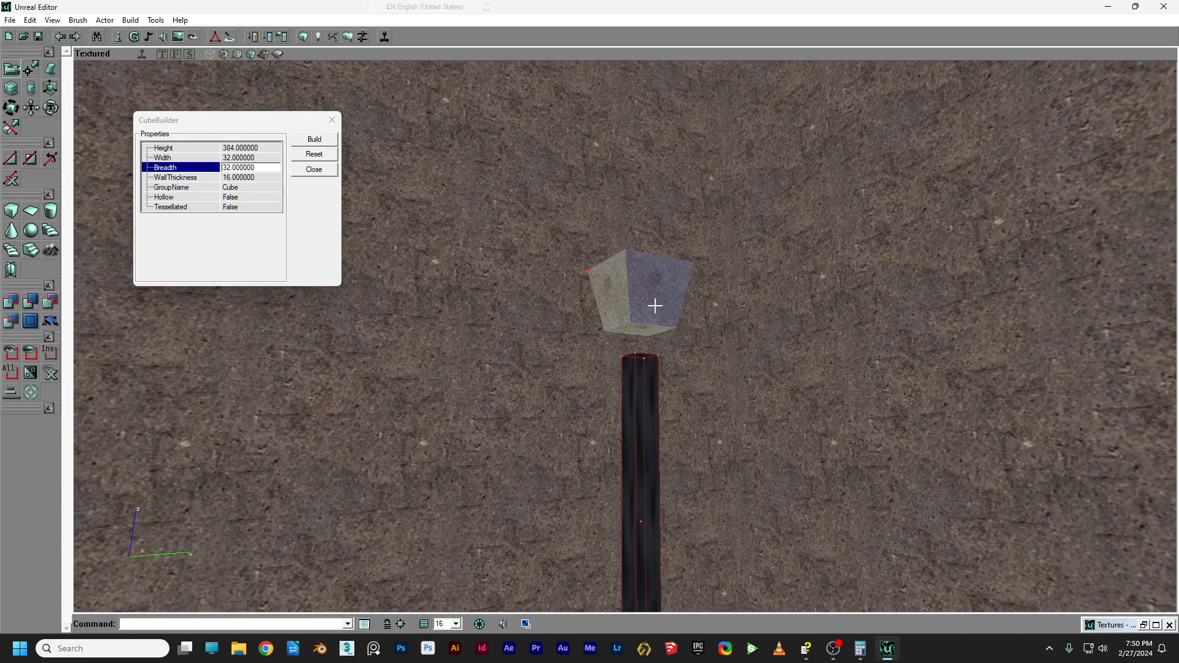
{"action": "right_click", "coordinate": [655, 305]}
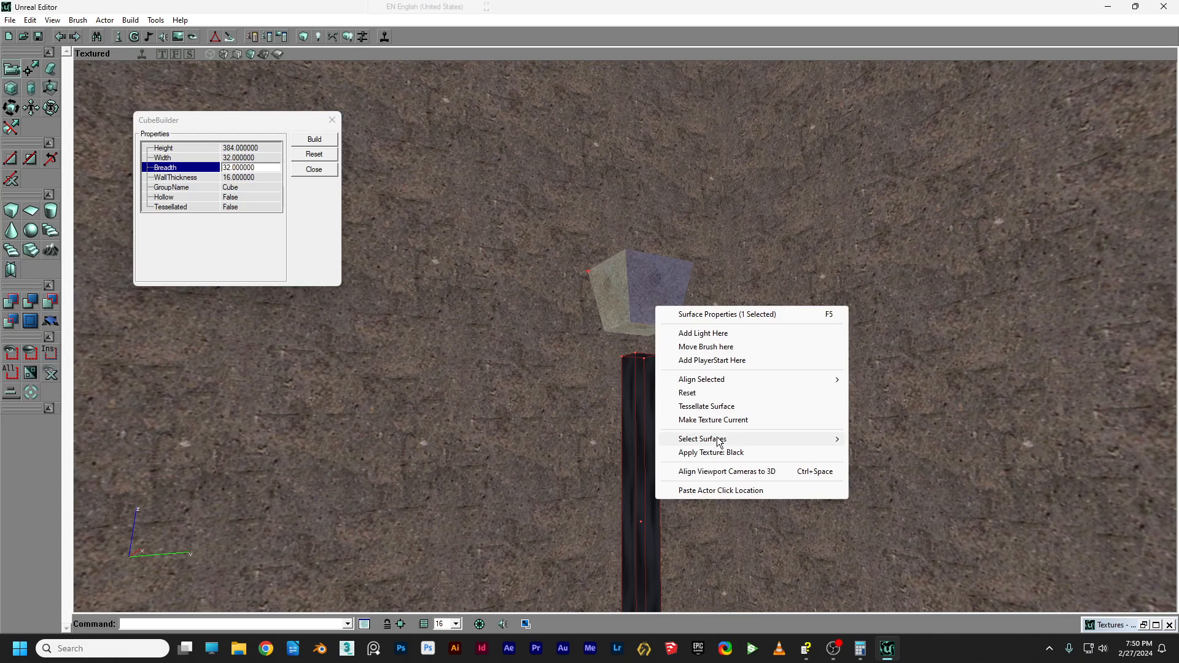
{"action": "mouse_move", "coordinate": [720, 440]}
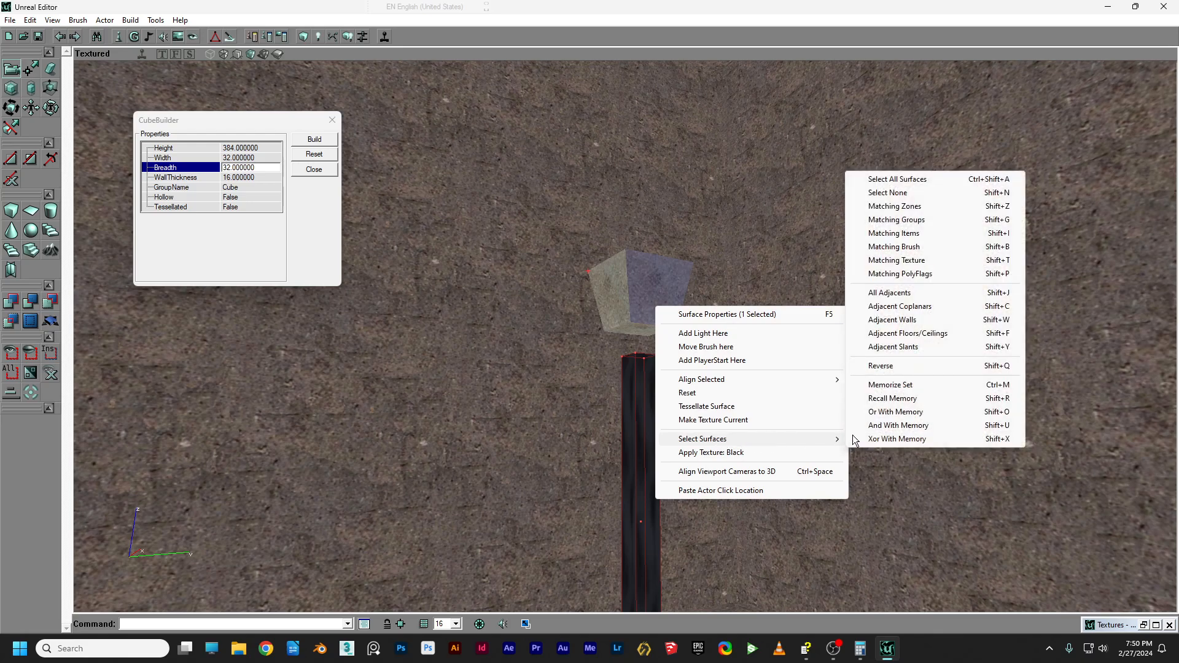
{"action": "left_click", "coordinate": [895, 248]}
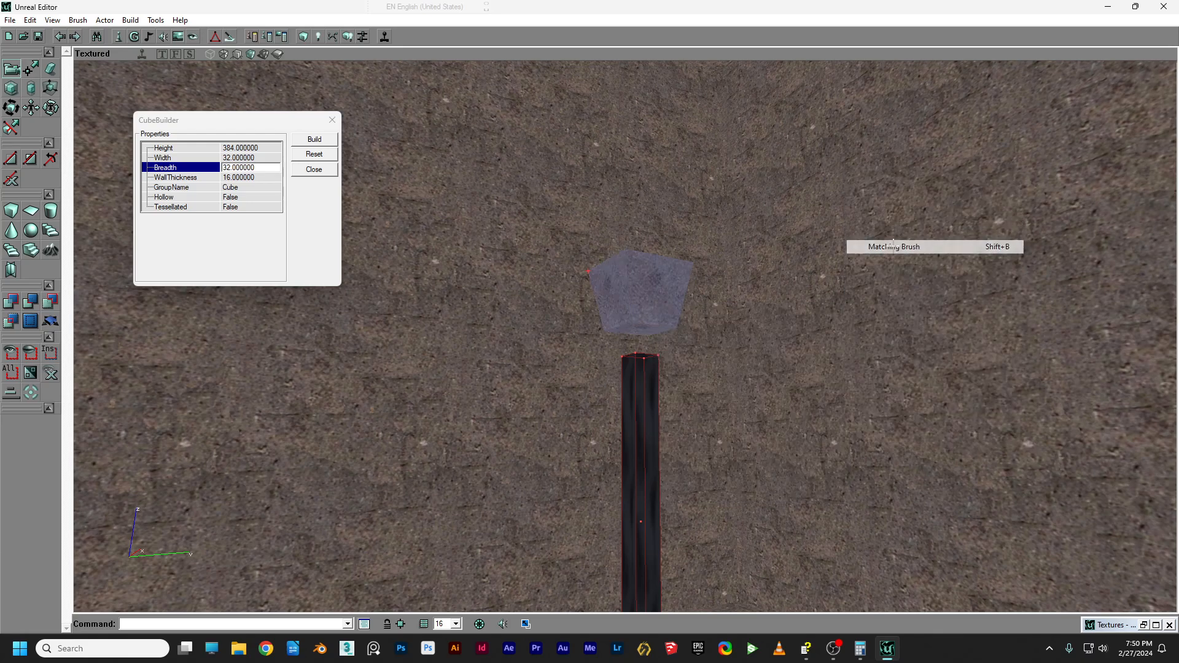
{"action": "right_click", "coordinate": [644, 301]}
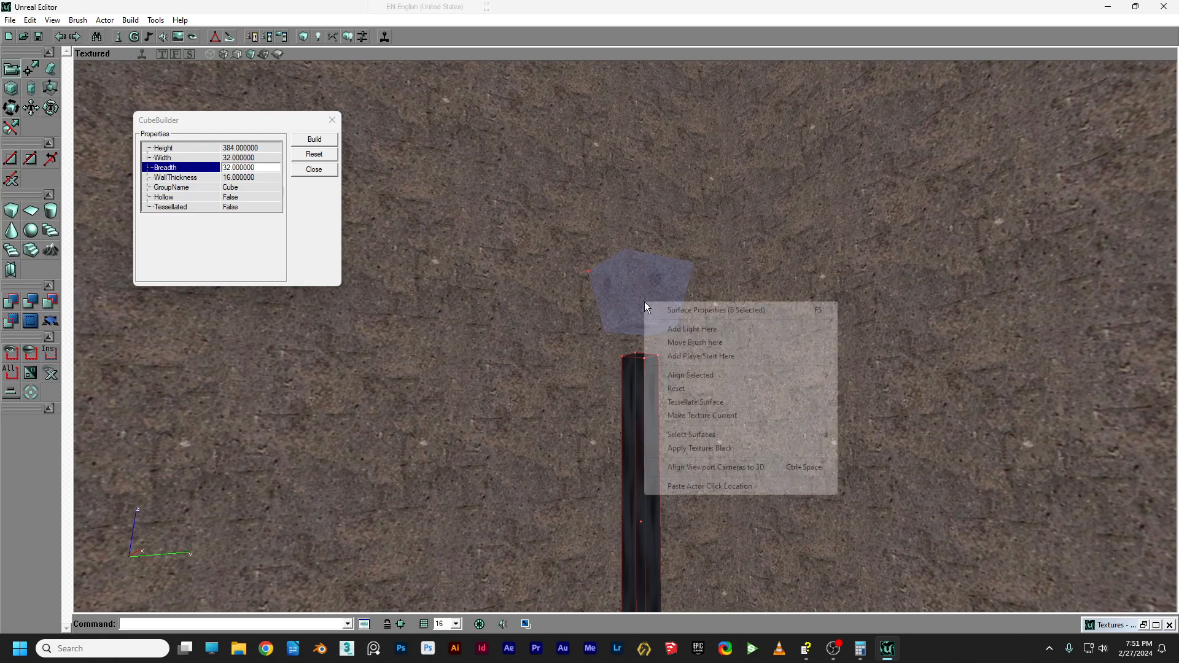
{"action": "left_click", "coordinate": [674, 449]}
Frame the whole post and select the lamp head's surface.
{"action": "left_click_drag", "start_coordinate": [653, 355], "coordinate": [653, 430]}
{"action": "mouse_move", "coordinate": [653, 430]}
{"action": "right_mouse_down"}
{"action": "mouse_move", "coordinate": [666, 387]}
{"action": "mouse_move", "coordinate": [652, 424]}
{"action": "right_mouse_up"}
{"action": "left_click_drag", "start_coordinate": [639, 424], "coordinate": [640, 374]}
{"action": "right_click_drag", "start_coordinate": [639, 375], "coordinate": [639, 335]}
{"action": "left_click", "coordinate": [653, 220]}
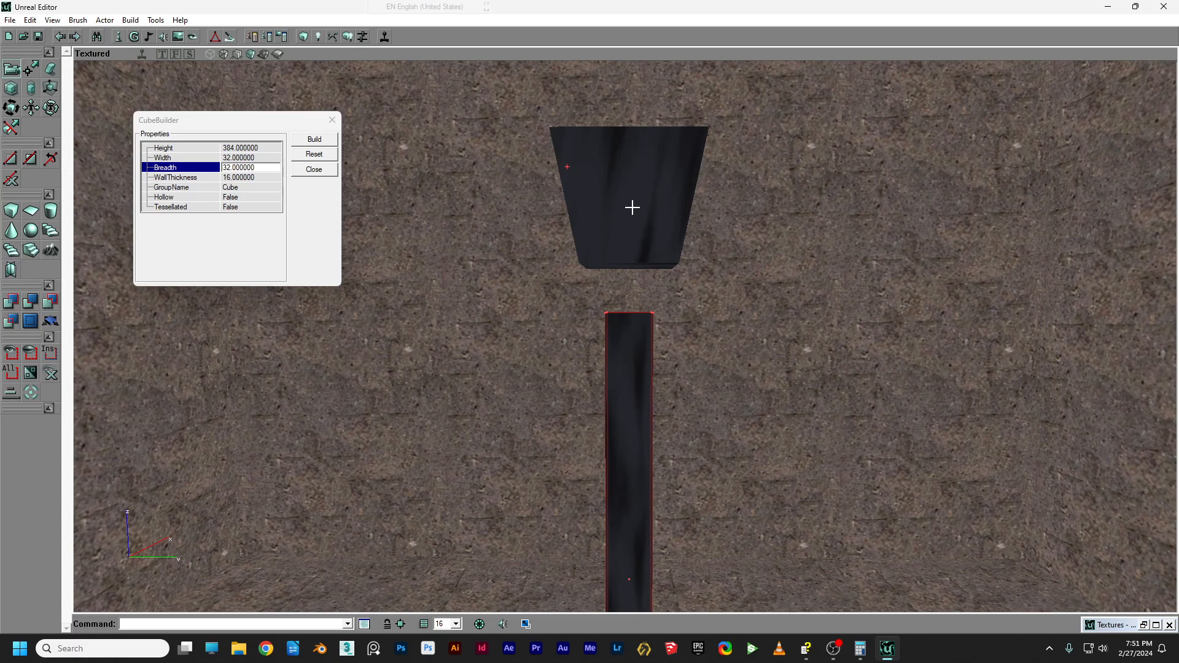
Copy the lamp head's shape into the builder brush with Polygons > To Brush.
{"action": "left_click", "coordinate": [632, 208]}
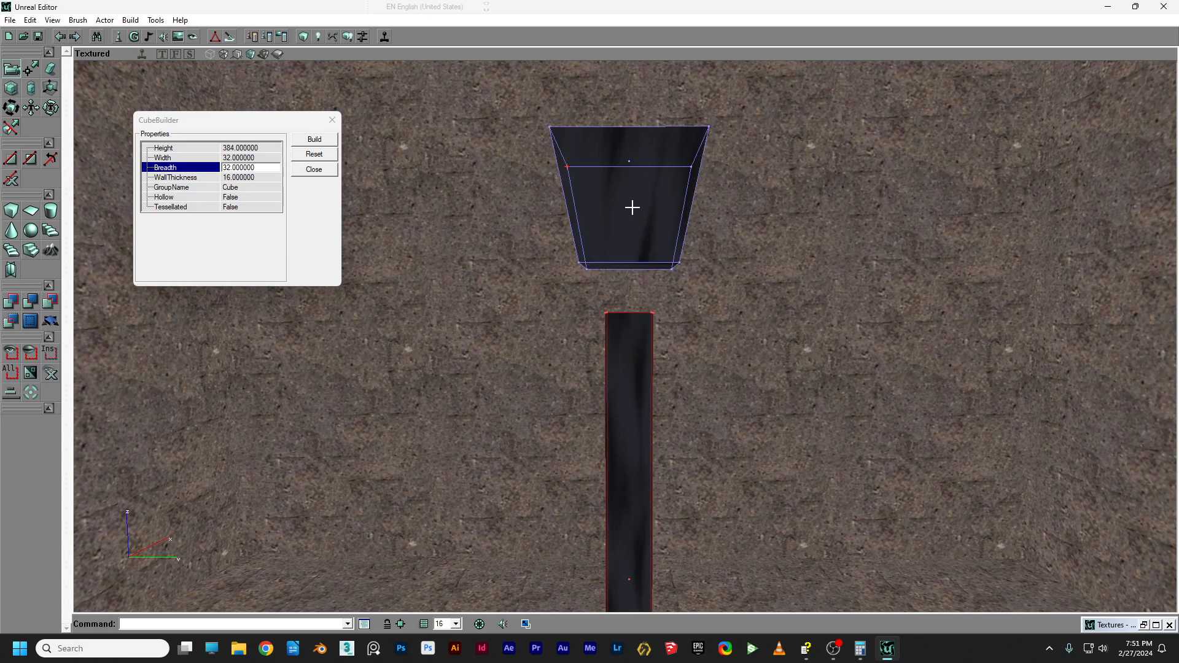
{"action": "right_click", "coordinate": [569, 219]}
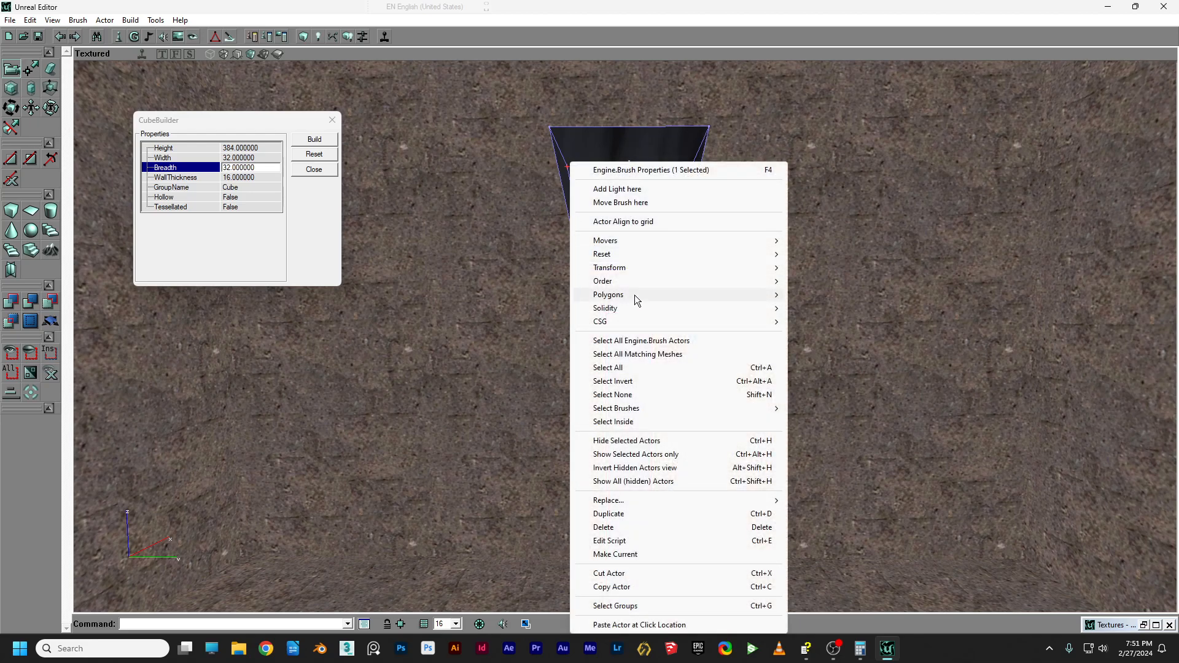
{"action": "mouse_move", "coordinate": [635, 295]}
{"action": "left_click", "coordinate": [817, 295]}
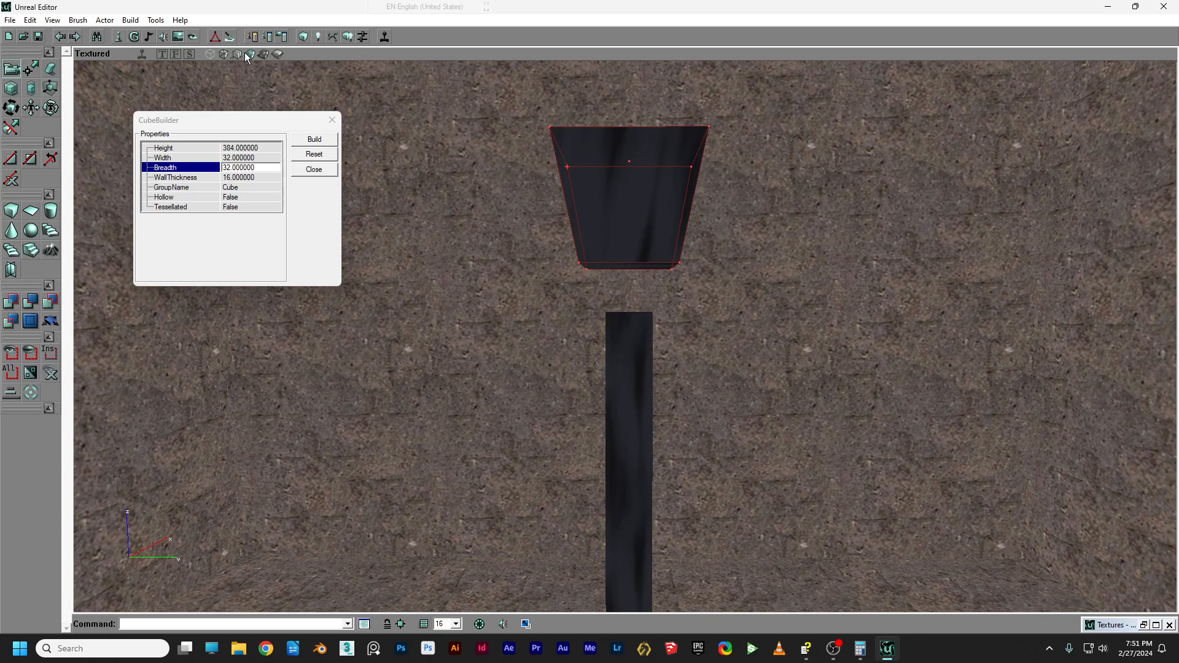
In Front view, move the builder brush down onto the pillar.
{"action": "left_click", "coordinate": [176, 54]}
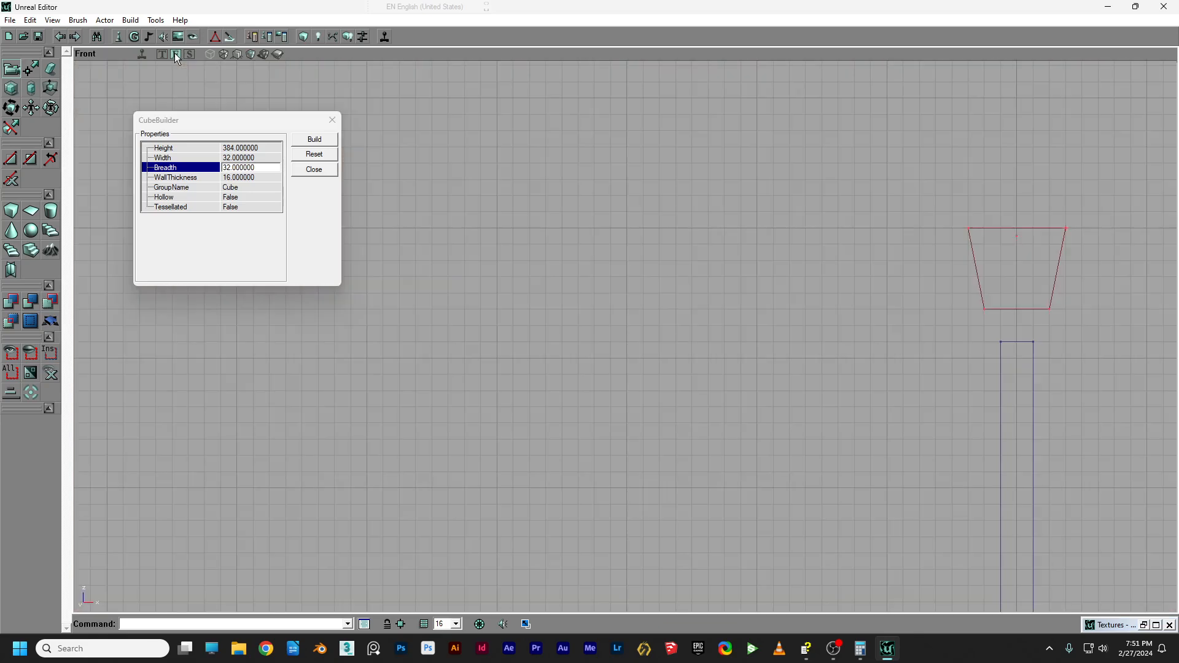
{"action": "left_click_drag", "start_coordinate": [551, 194], "coordinate": [988, 210]}
{"action": "scroll", "coordinate": [551, 194], "scroll_direction": "up", "scroll_amount": 5}
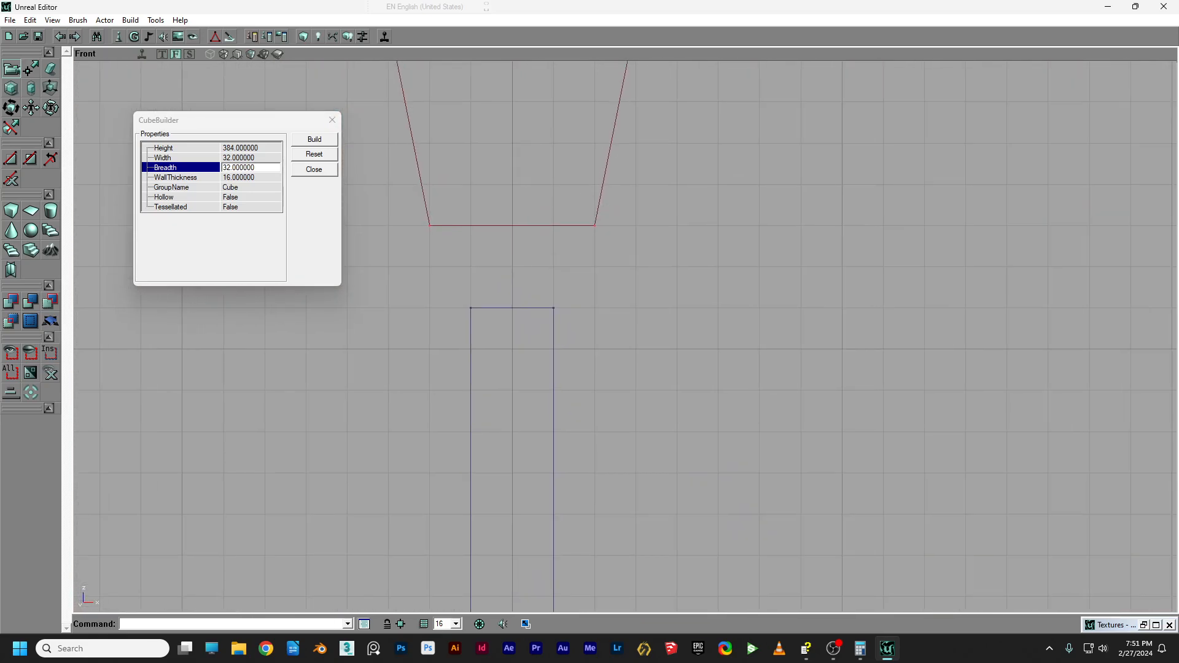
{"action": "left_click_drag", "start_coordinate": [551, 194], "coordinate": [551, 276], "text": "ctrl"}
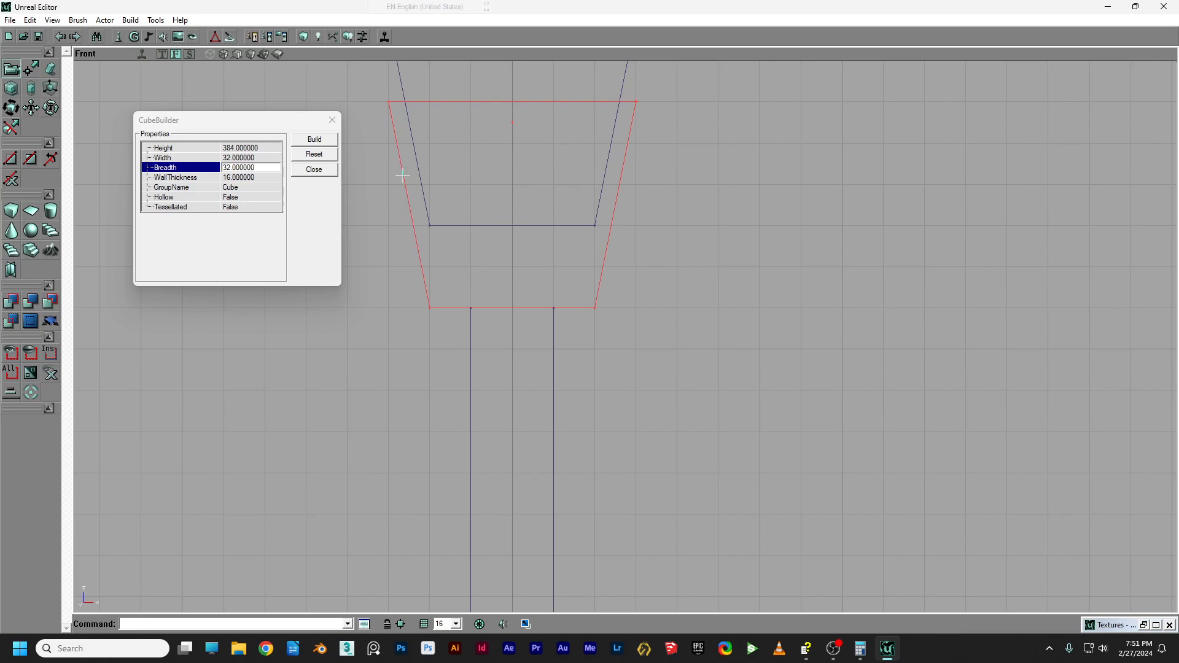
Straighten the brush's left and right sides by vertex editing in Front view.
{"action": "left_click", "coordinate": [30, 69]}
{"action": "left_click_drag", "start_coordinate": [267, 105], "coordinate": [329, 111]}
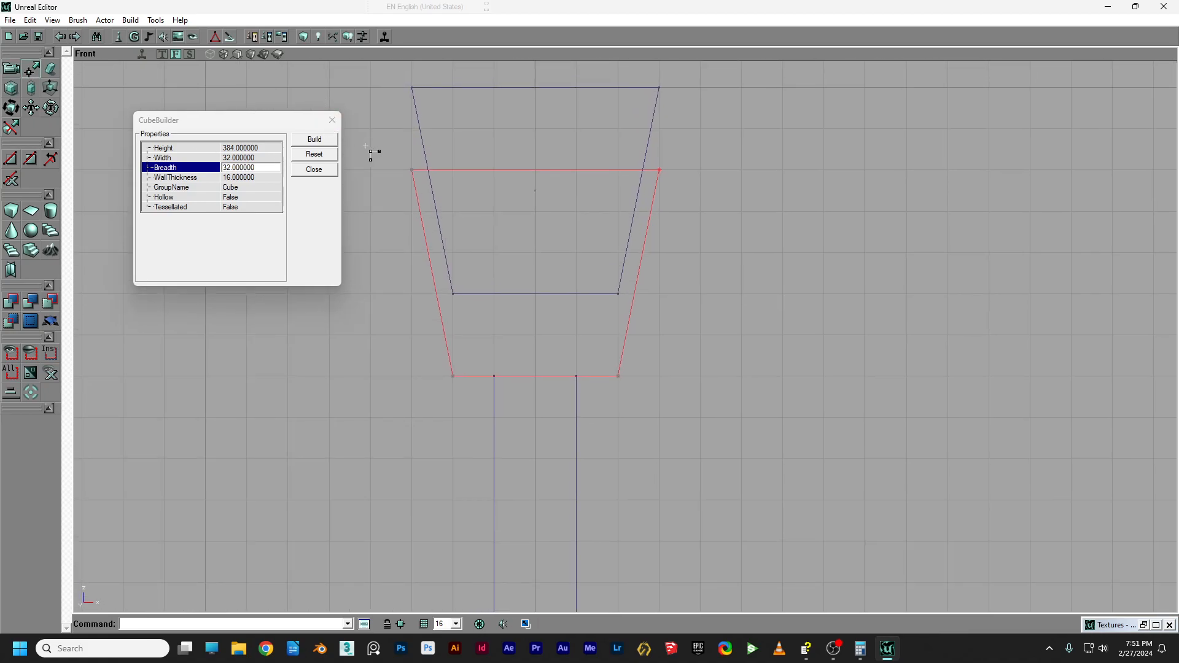
{"action": "mouse_move", "coordinate": [389, 150]}
{"action": "left_mouse_down", "text": "ctrl+alt"}
{"action": "mouse_move", "coordinate": [714, 192]}
{"action": "mouse_move", "coordinate": [659, 294]}
{"action": "left_mouse_up", "text": "ctrl+alt"}
{"action": "mouse_move", "coordinate": [395, 273]}
{"action": "left_mouse_down", "text": "ctrl+alt"}
{"action": "mouse_move", "coordinate": [431, 314]}
{"action": "mouse_move", "coordinate": [517, 335]}
{"action": "left_mouse_up", "text": "ctrl+alt"}
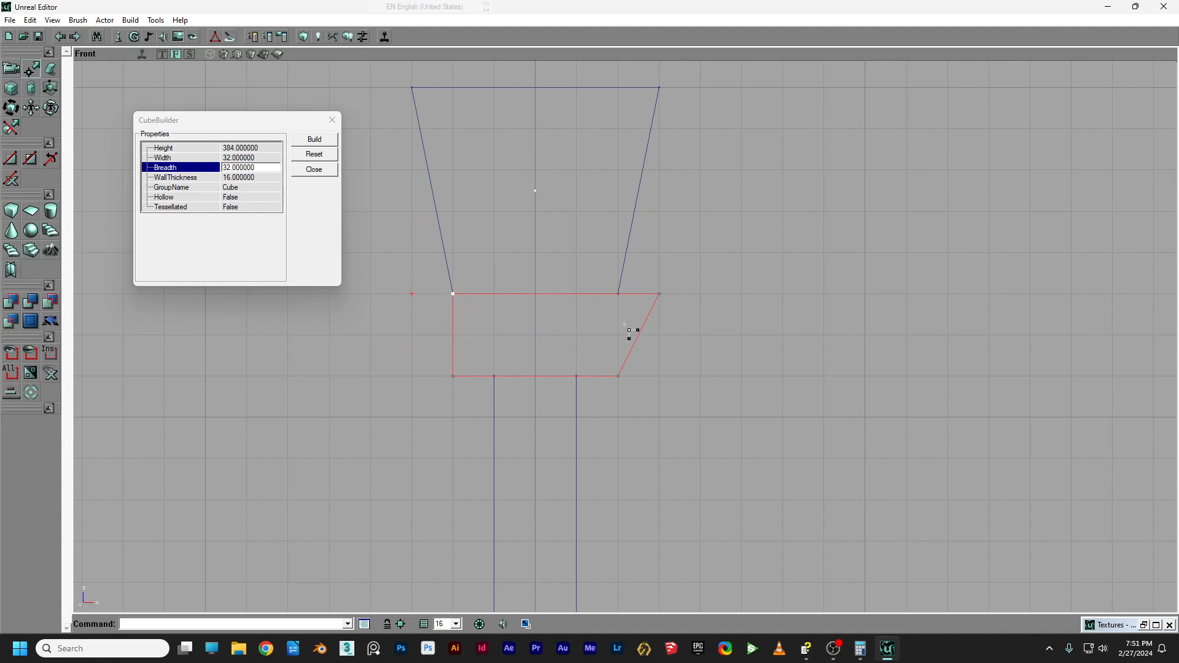
{"action": "mouse_move", "coordinate": [641, 273]}
{"action": "left_mouse_down", "text": "ctrl+alt"}
{"action": "mouse_move", "coordinate": [691, 322]}
{"action": "mouse_move", "coordinate": [576, 294]}
{"action": "mouse_move", "coordinate": [618, 293]}
{"action": "left_mouse_up", "text": "ctrl+alt"}
Straighten the brush's left and right sides in Side view as well.
{"action": "left_click", "coordinate": [190, 54]}
{"action": "mouse_move", "coordinate": [428, 199]}
{"action": "left_mouse_down"}
{"action": "mouse_move", "coordinate": [341, 162]}
{"action": "mouse_move", "coordinate": [400, 223]}
{"action": "mouse_move", "coordinate": [428, 199]}
{"action": "left_mouse_up"}
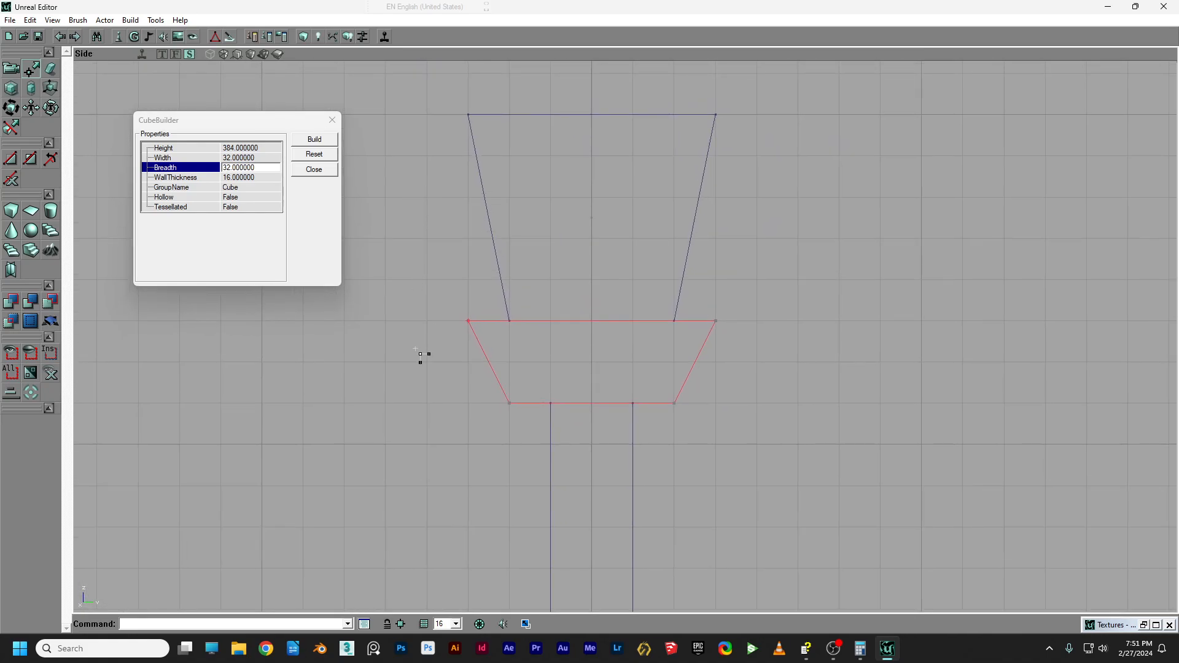
{"action": "mouse_move", "coordinate": [437, 300]}
{"action": "left_mouse_down", "text": "ctrl+alt"}
{"action": "mouse_move", "coordinate": [486, 337]}
{"action": "mouse_move", "coordinate": [520, 336]}
{"action": "left_mouse_up", "text": "ctrl+alt"}
{"action": "mouse_move", "coordinate": [705, 337]}
{"action": "left_mouse_down", "text": "ctrl+alt"}
{"action": "mouse_move", "coordinate": [743, 294]}
{"action": "mouse_move", "coordinate": [675, 320]}
{"action": "left_mouse_up", "text": "ctrl+alt"}
In Textured view, add the short block as solid CSG geometry.
{"action": "left_click", "coordinate": [249, 54]}
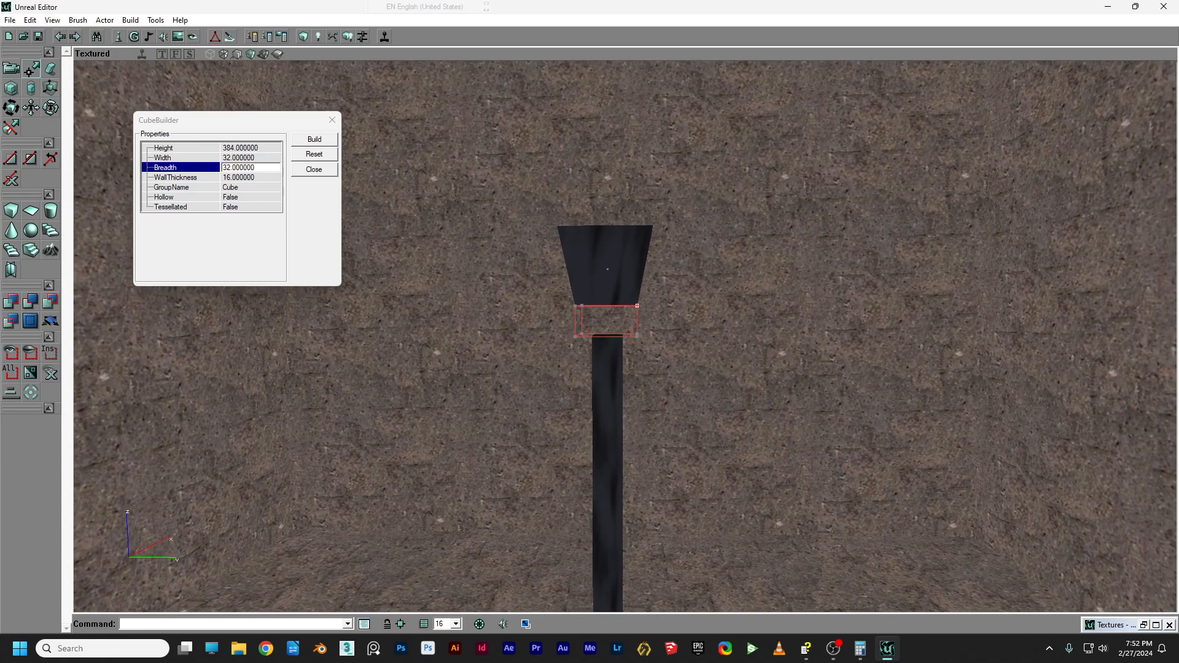
{"action": "left_click_drag", "start_coordinate": [90, 188], "coordinate": [89, 174]}
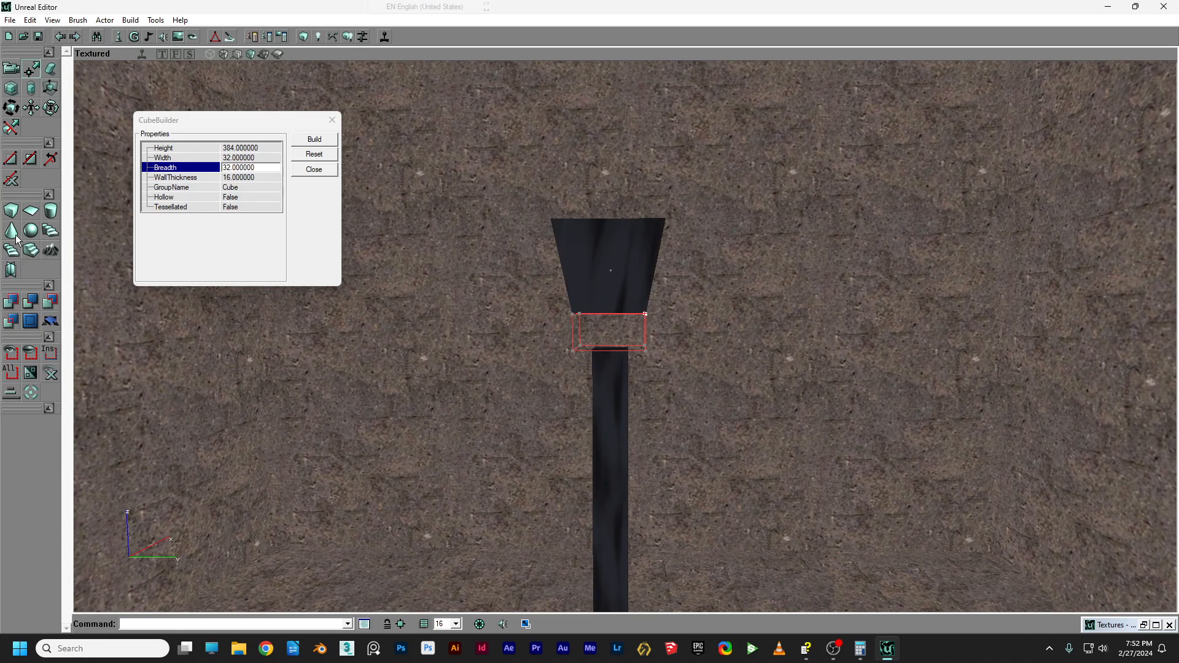
{"action": "mouse_move", "coordinate": [538, 349]}
{"action": "left_mouse_down"}
{"action": "mouse_move", "coordinate": [492, 307]}
{"action": "mouse_move", "coordinate": [525, 277]}
{"action": "mouse_move", "coordinate": [449, 332]}
{"action": "left_mouse_up"}
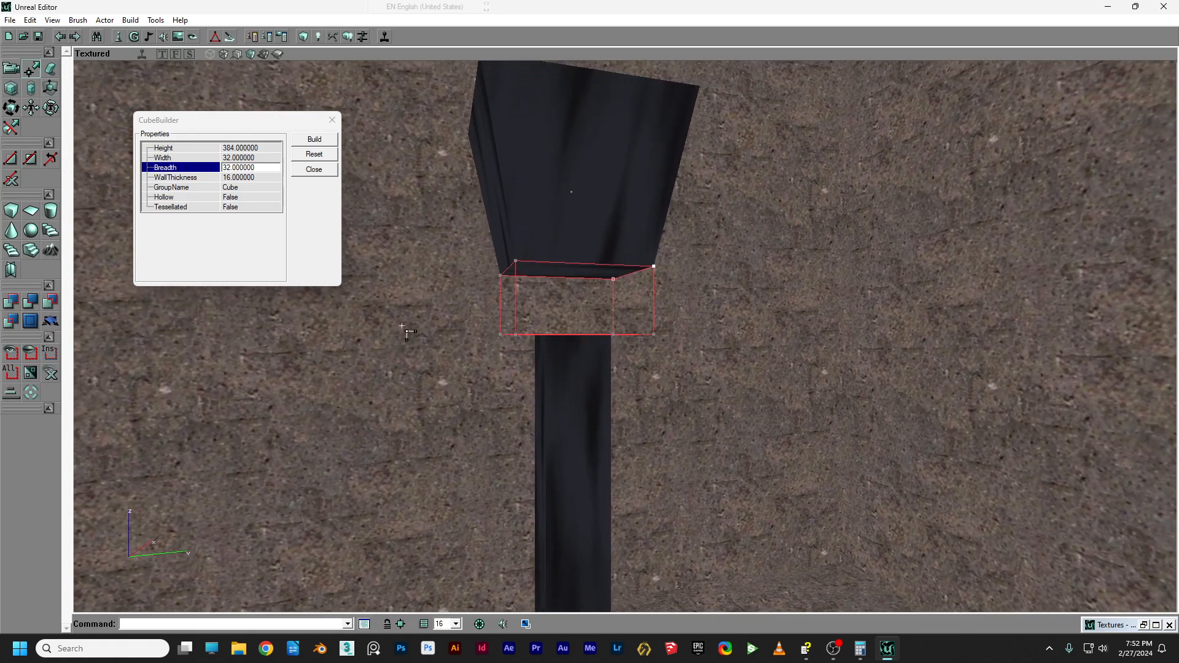
{"action": "left_click", "coordinate": [12, 302]}
Pull the camera back and select the lamp-head brush.
{"action": "left_click", "coordinate": [11, 71]}
{"action": "left_click_drag", "start_coordinate": [539, 213], "coordinate": [540, 276]}
{"action": "left_click", "coordinate": [560, 216]}
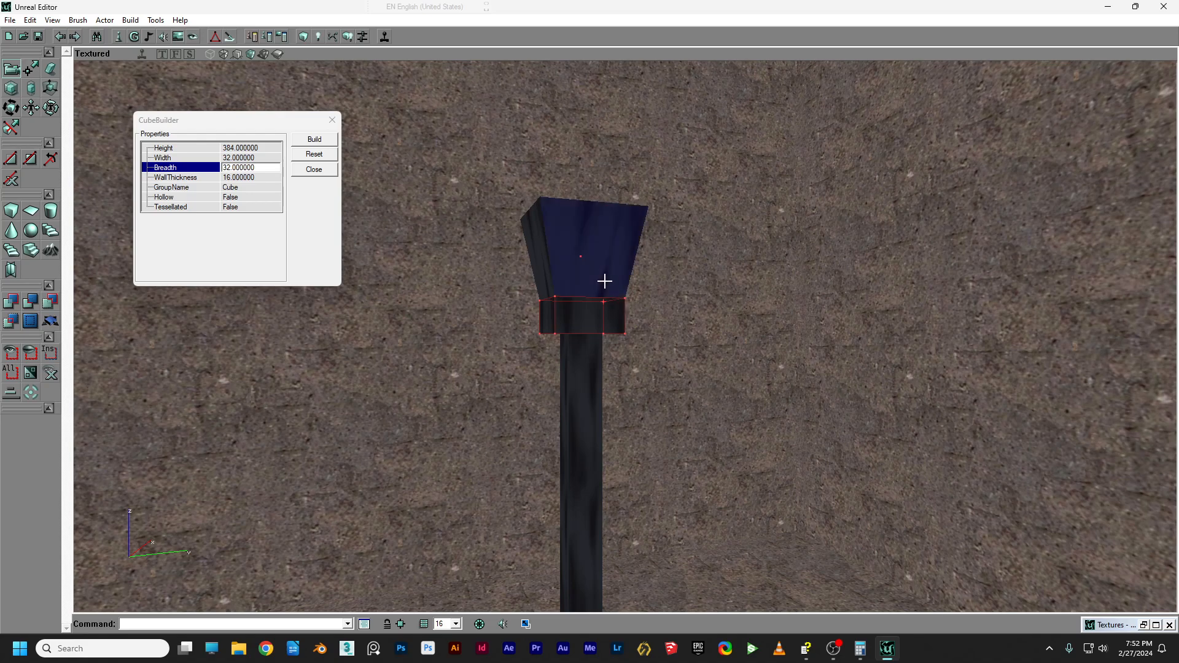
{"action": "left_click", "coordinate": [577, 280]}
Copy the lamp head into the builder brush, rotate it a quarter turn, and set it atop the head.
{"action": "right_click", "coordinate": [550, 274]}
{"action": "mouse_move", "coordinate": [706, 296]}
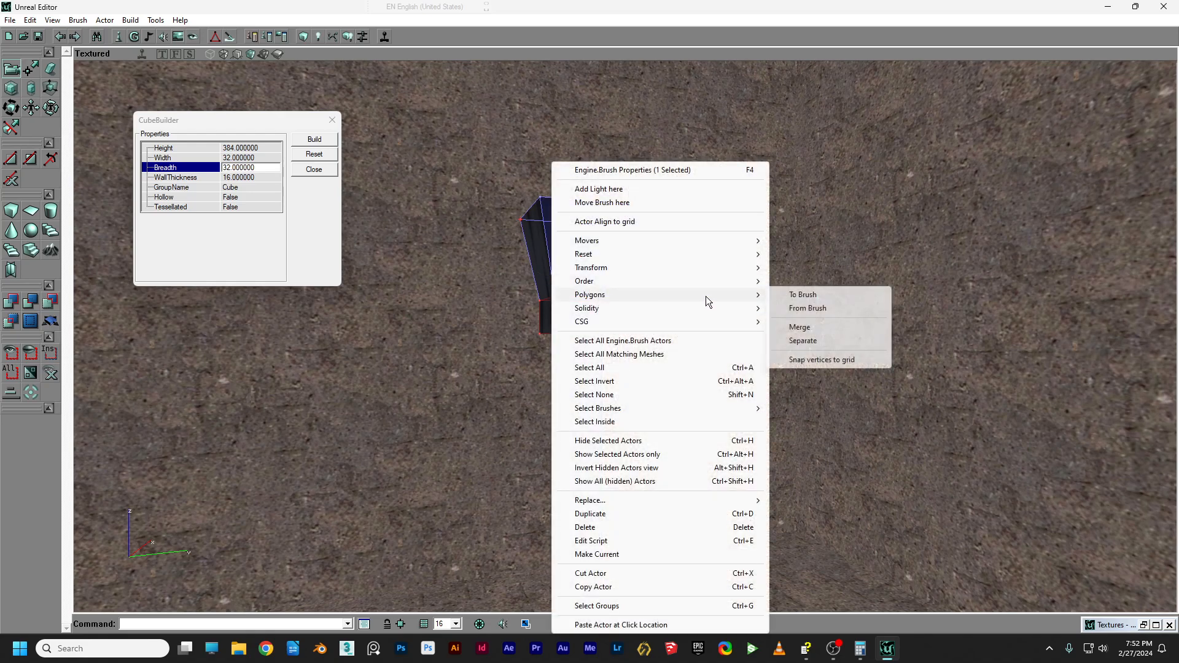
{"action": "left_click", "coordinate": [802, 296]}
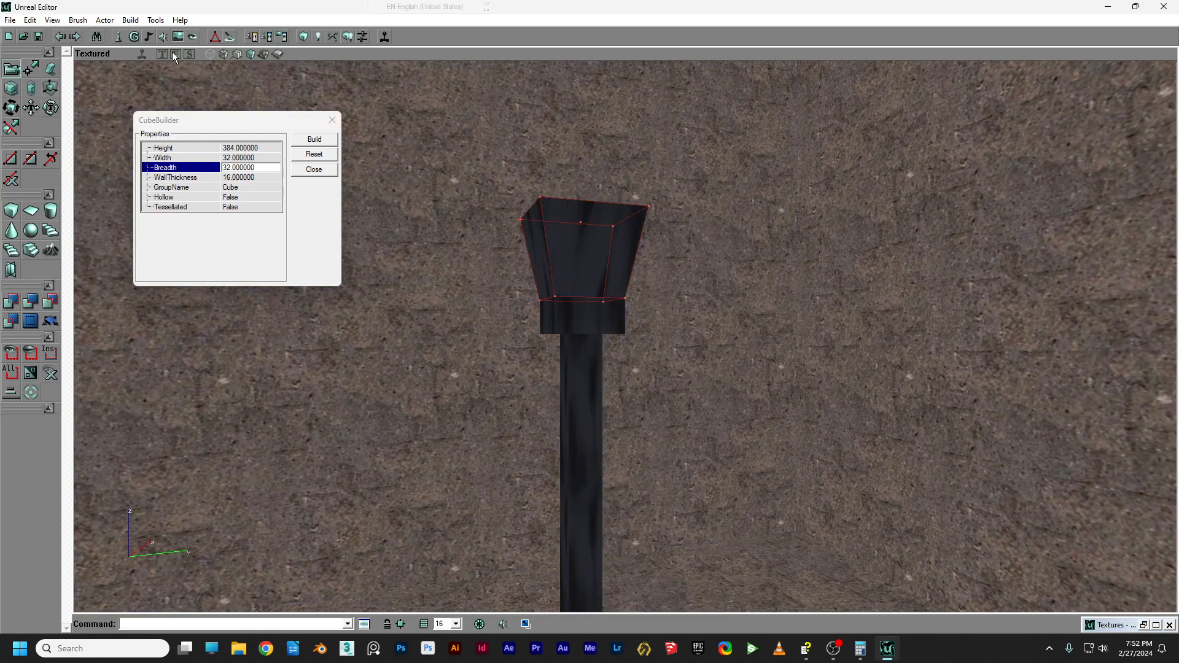
{"action": "left_click", "coordinate": [175, 54]}
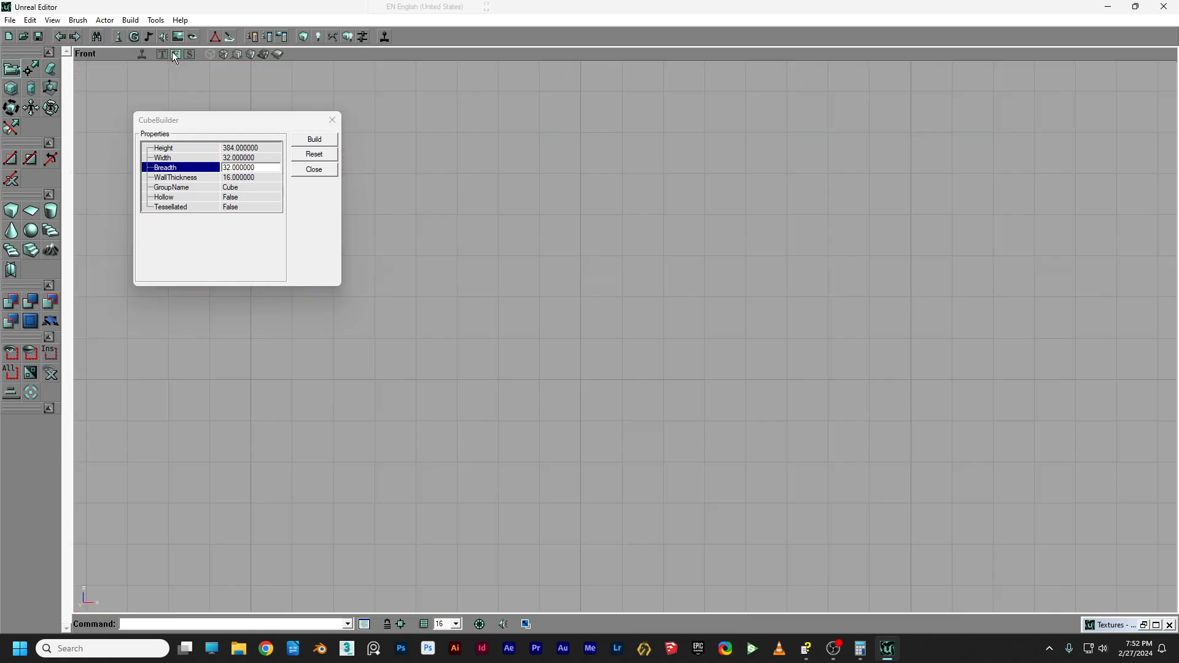
{"action": "scroll", "coordinate": [496, 168], "scroll_direction": "up", "scroll_amount": 2}
{"action": "right_click_drag", "start_coordinate": [516, 215], "coordinate": [756, 216], "text": "ctrl"}
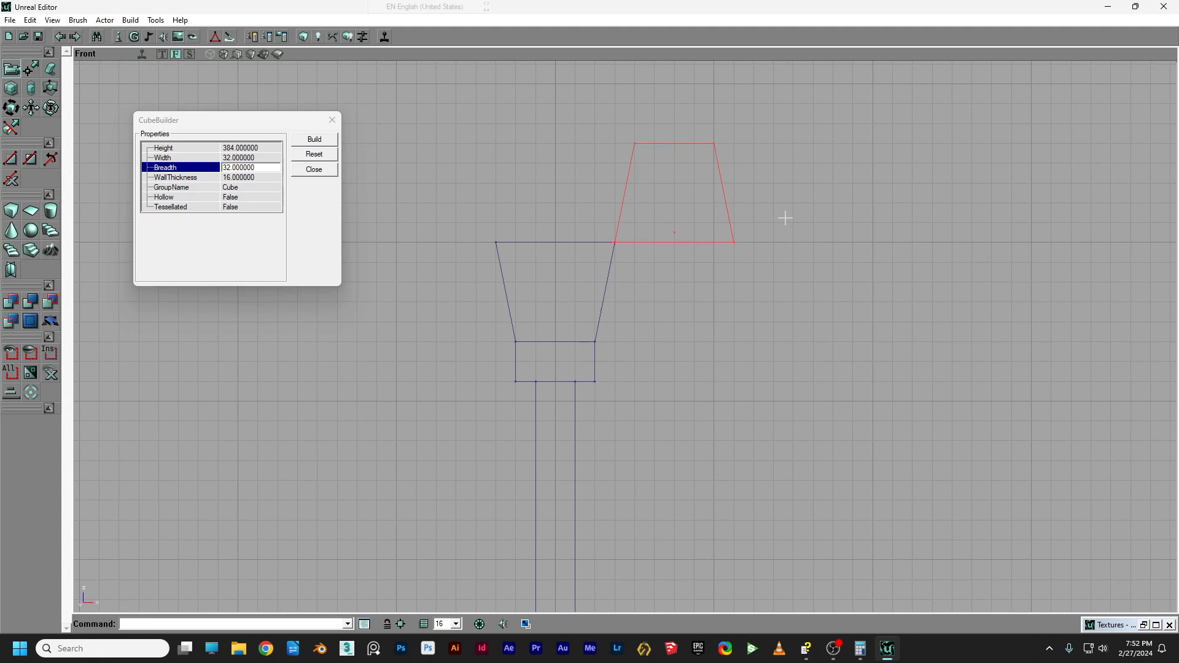
{"action": "left_click_drag", "start_coordinate": [748, 239], "coordinate": [629, 239], "text": "ctrl"}
Lower the cap brush's two top corners into a low tapered cap.
{"action": "scroll", "coordinate": [412, 141], "scroll_direction": "up", "scroll_amount": 2}
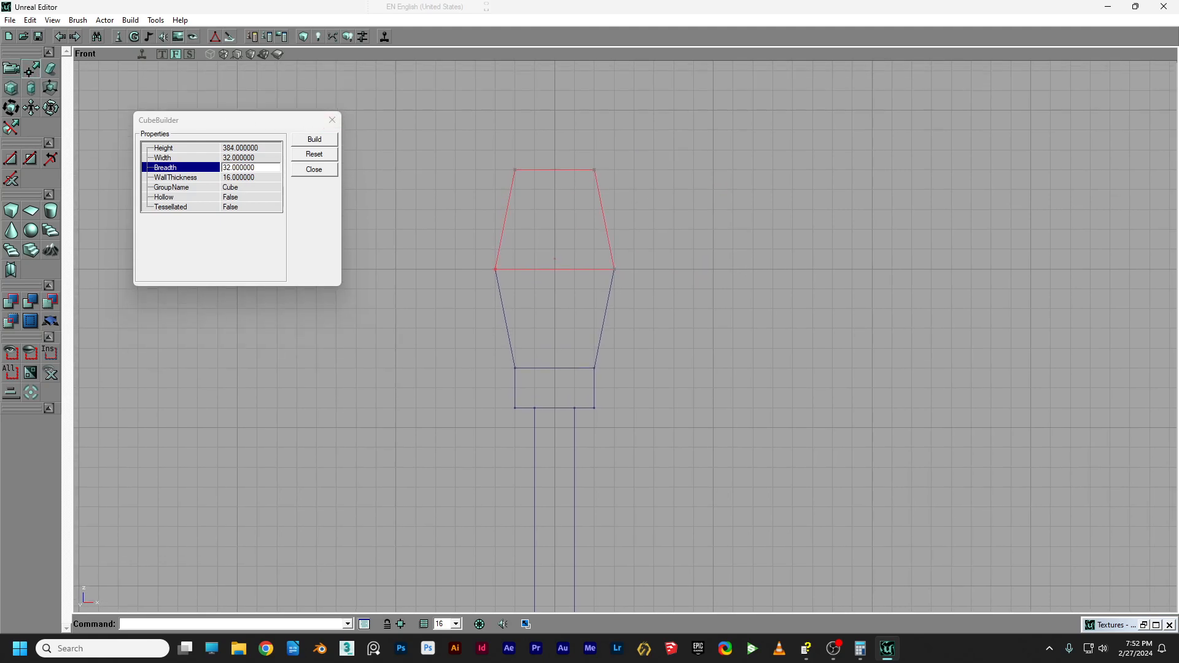
{"action": "left_click_drag", "start_coordinate": [405, 141], "coordinate": [415, 158]}
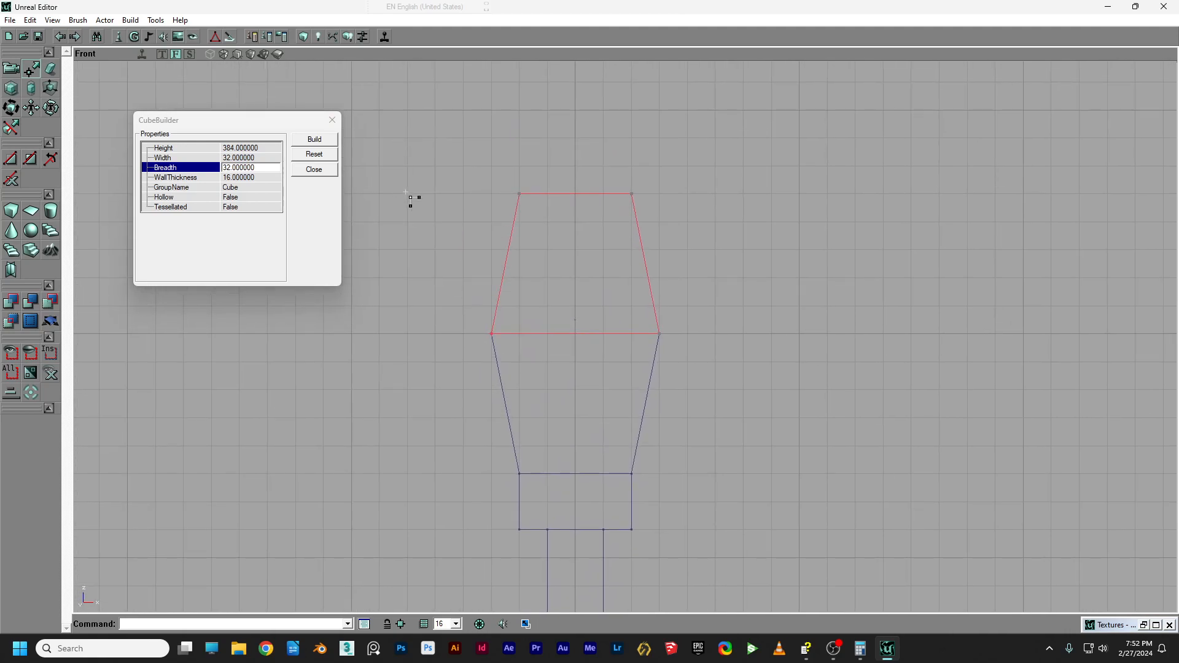
{"action": "mouse_move", "coordinate": [488, 150]}
{"action": "left_mouse_down", "text": "ctrl+alt"}
{"action": "mouse_move", "coordinate": [605, 210]}
{"action": "mouse_move", "coordinate": [706, 235]}
{"action": "left_mouse_up", "text": "ctrl+alt"}
{"action": "left_click_drag", "start_coordinate": [519, 194], "coordinate": [519, 278], "text": "ctrl"}
Check the cap in Side view, then show the scene textured in 3D.
{"action": "left_click", "coordinate": [189, 54]}
{"action": "left_click_drag", "start_coordinate": [534, 197], "coordinate": [436, 188]}
{"action": "left_click", "coordinate": [31, 69]}
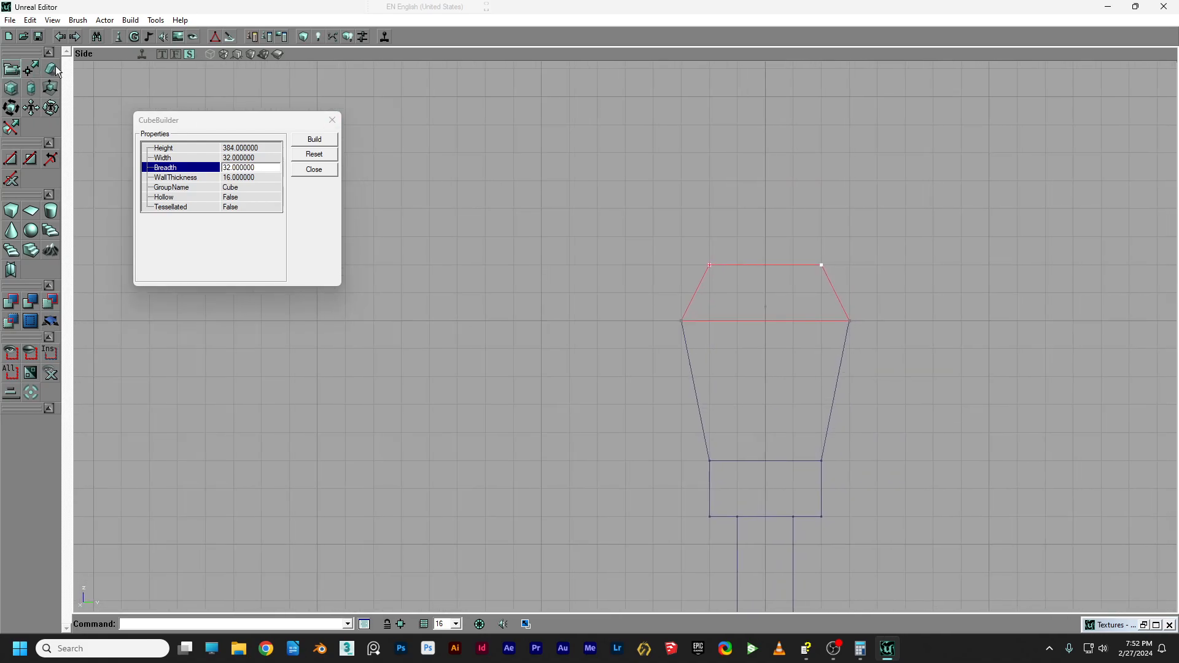
{"action": "left_click", "coordinate": [256, 56]}
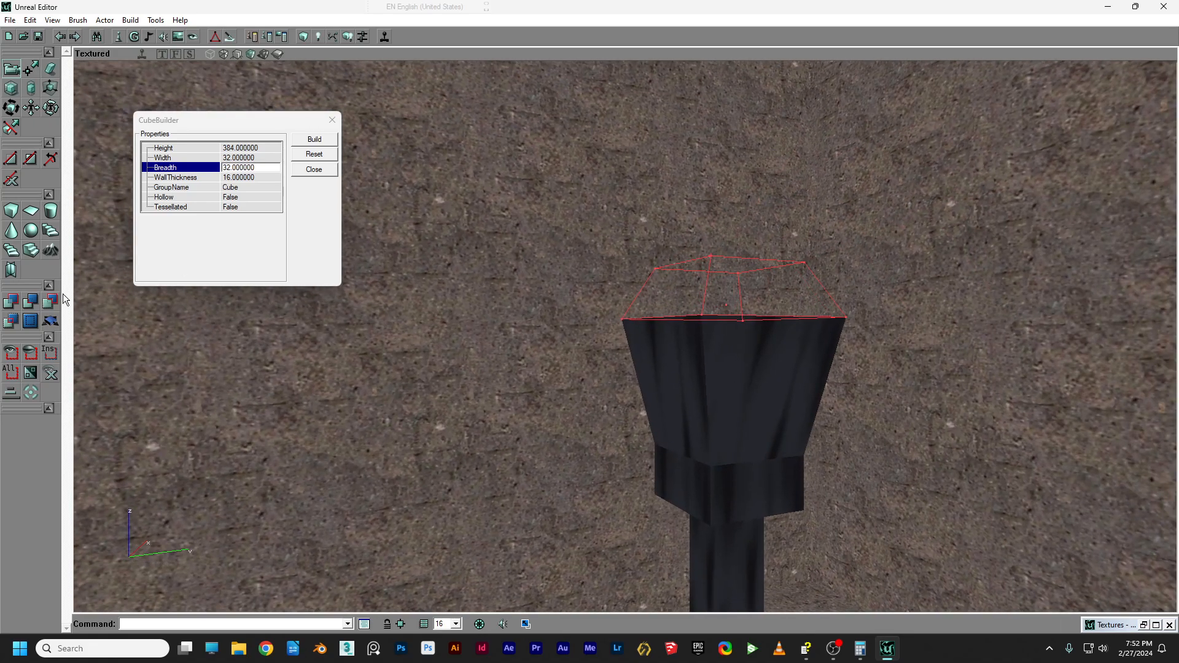
Add the cap brush as solid geometry and choose LITE1 in the Texture Browser.
{"action": "left_click", "coordinate": [13, 302]}
{"action": "mouse_move", "coordinate": [617, 282]}
{"action": "left_mouse_down"}
{"action": "mouse_move", "coordinate": [617, 332]}
{"action": "mouse_move", "coordinate": [617, 282]}
{"action": "left_mouse_up"}
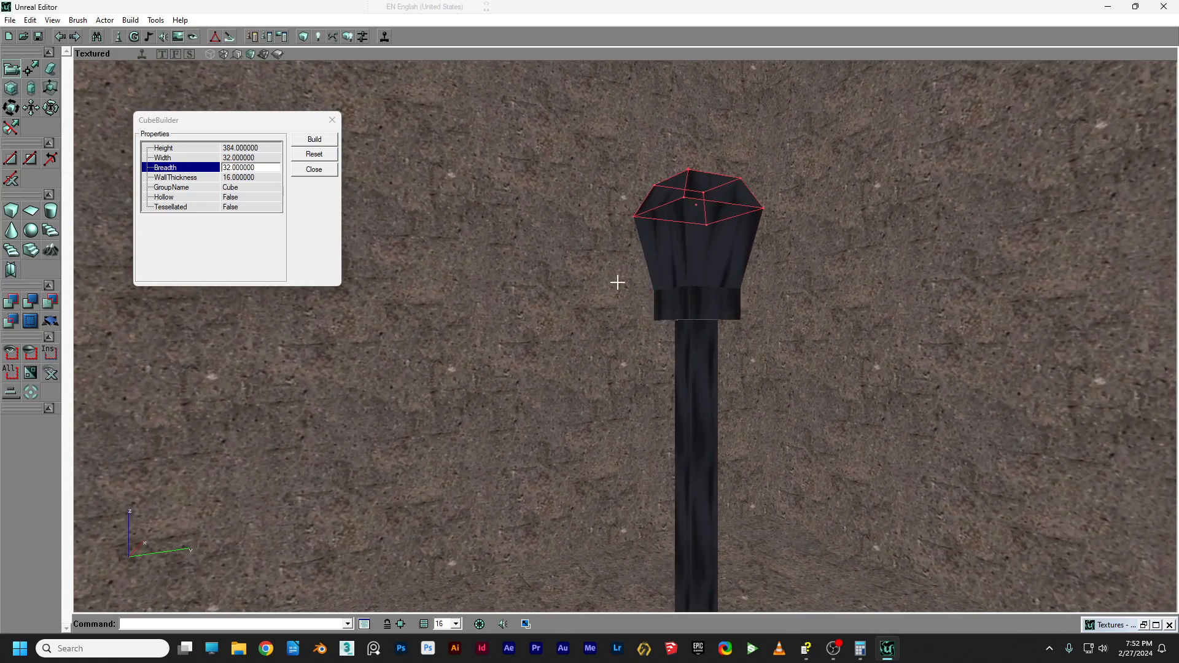
{"action": "left_click", "coordinate": [178, 38]}
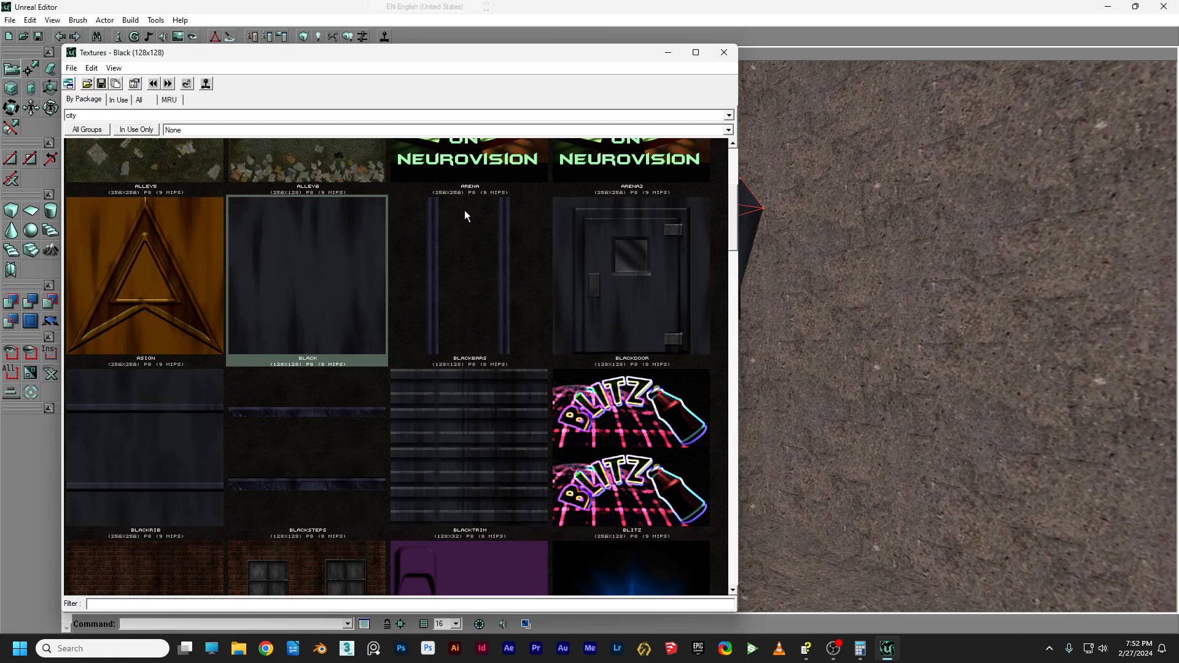
{"action": "scroll", "coordinate": [532, 216], "scroll_direction": "up", "scroll_amount": 3}
{"action": "scroll", "coordinate": [529, 214], "scroll_direction": "down", "scroll_amount": 6}
{"action": "scroll", "coordinate": [529, 212], "scroll_direction": "down", "scroll_amount": 10}
{"action": "left_click", "coordinate": [631, 234]}
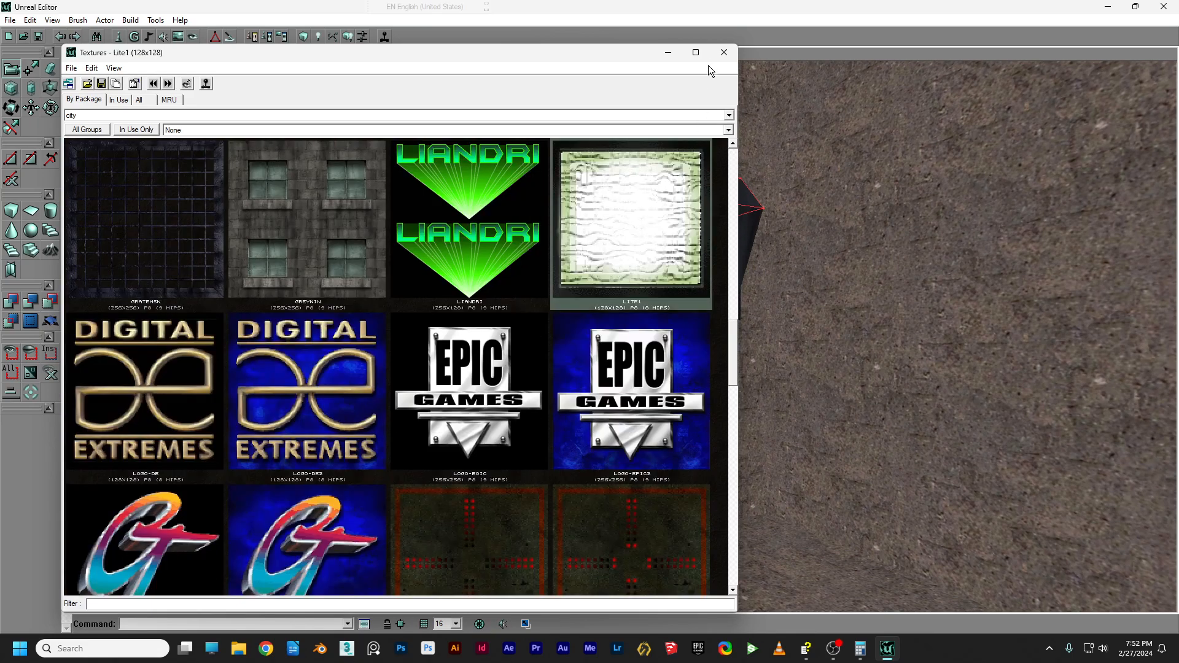
{"action": "left_click", "coordinate": [724, 52]}
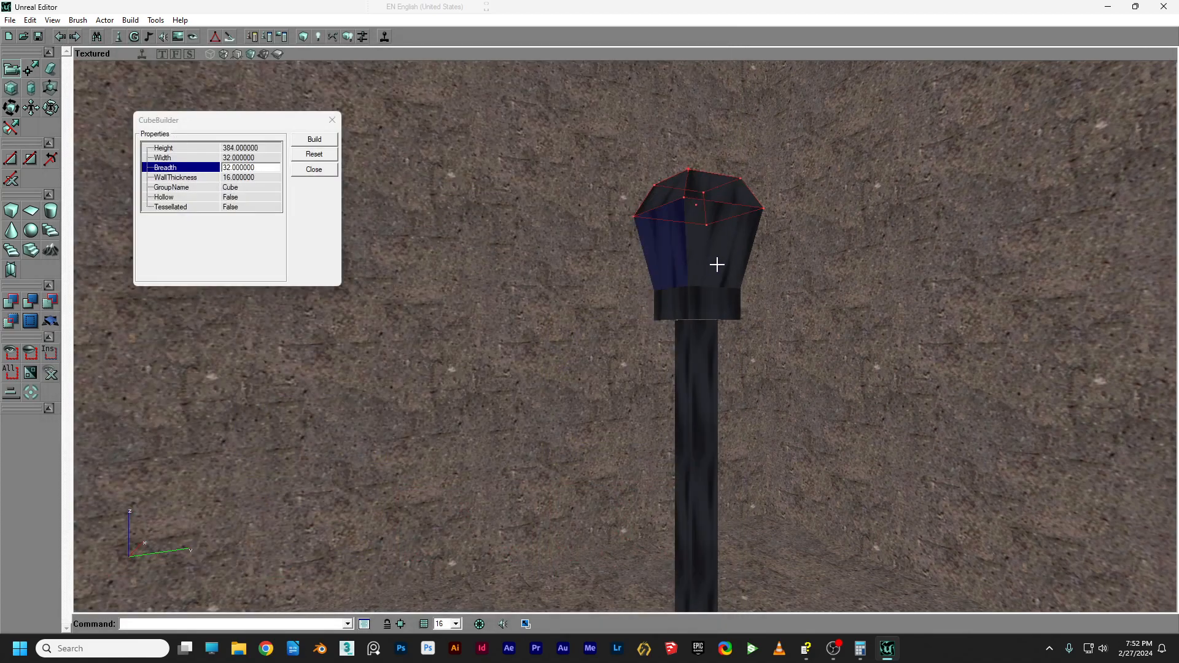
Apply the Lite1 texture to the lamp-glass faces.
{"action": "mouse_move", "coordinate": [976, 187]}
{"action": "left_mouse_down"}
{"action": "mouse_move", "coordinate": [890, 181]}
{"action": "mouse_move", "coordinate": [988, 175]}
{"action": "mouse_move", "coordinate": [958, 182]}
{"action": "mouse_move", "coordinate": [976, 187]}
{"action": "left_mouse_up"}
{"action": "mouse_move", "coordinate": [905, 176]}
{"action": "left_mouse_down"}
{"action": "mouse_move", "coordinate": [847, 175]}
{"action": "mouse_move", "coordinate": [946, 178]}
{"action": "mouse_move", "coordinate": [885, 177]}
{"action": "left_mouse_up"}
{"action": "right_click", "coordinate": [881, 141]}
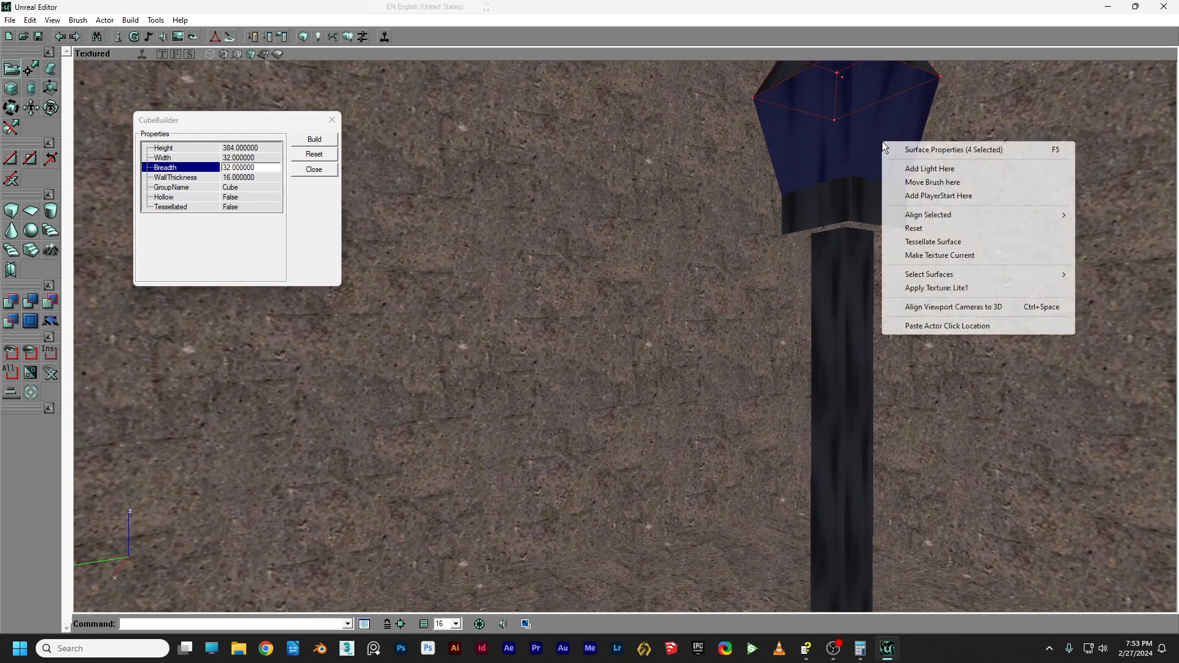
{"action": "left_click", "coordinate": [946, 288]}
Open Surface Properties for the glass faces and move the window aside.
{"action": "left_click_drag", "start_coordinate": [869, 250], "coordinate": [897, 274]}
{"action": "right_click", "coordinate": [688, 272]}
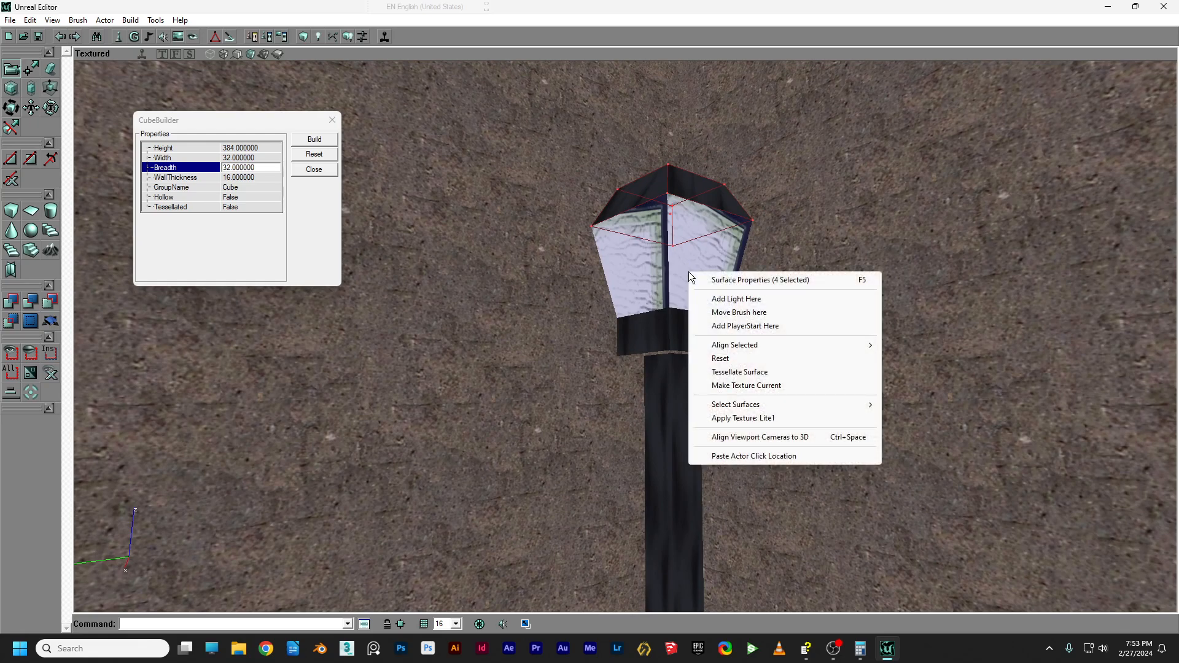
{"action": "right_click", "coordinate": [690, 263]}
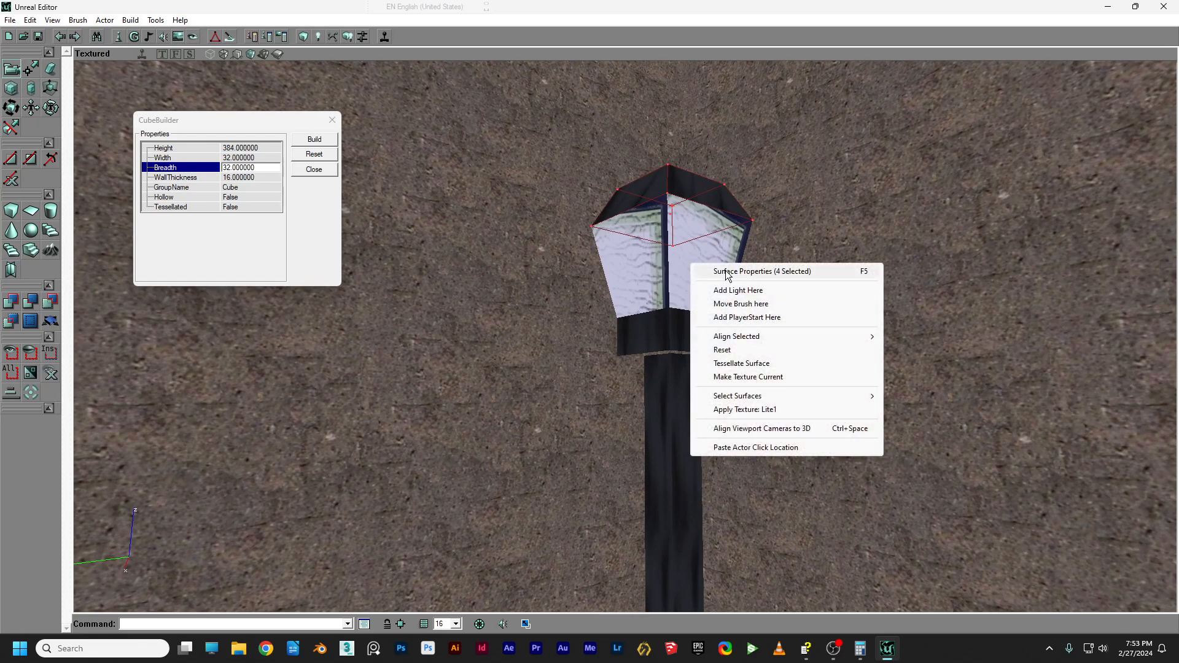
{"action": "left_click", "coordinate": [713, 270]}
{"action": "left_click_drag", "start_coordinate": [330, 128], "coordinate": [1019, 105]}
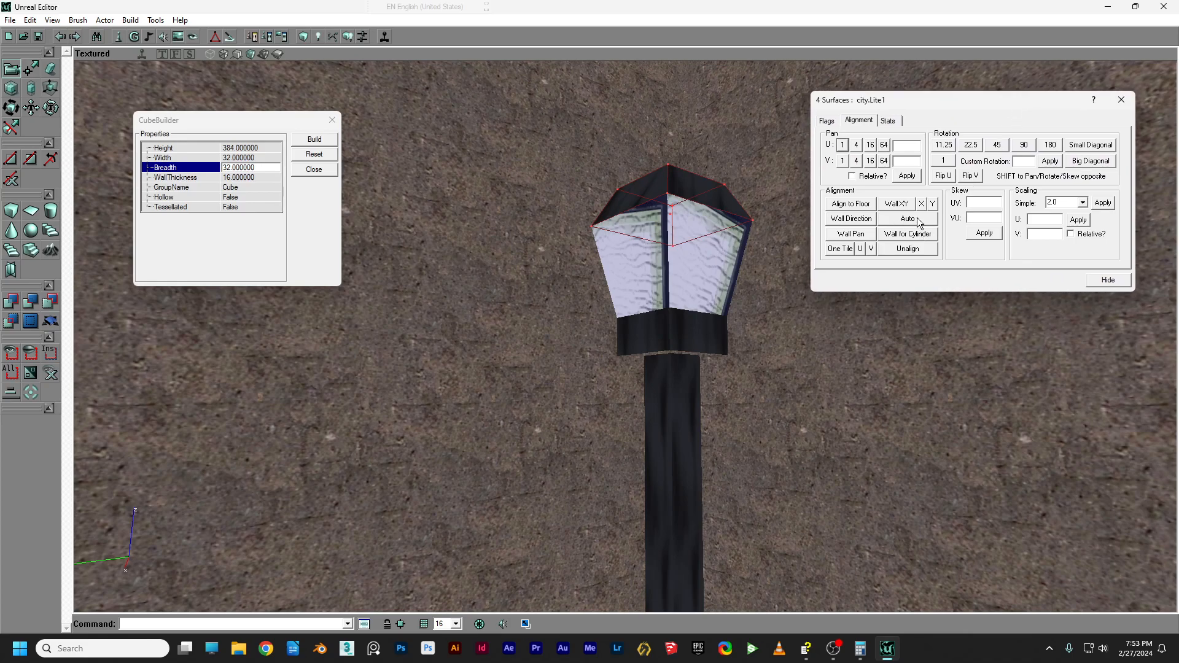
Auto-align the Lite1 texture on the glass faces.
{"action": "right_click_drag", "start_coordinate": [799, 268], "coordinate": [866, 200]}
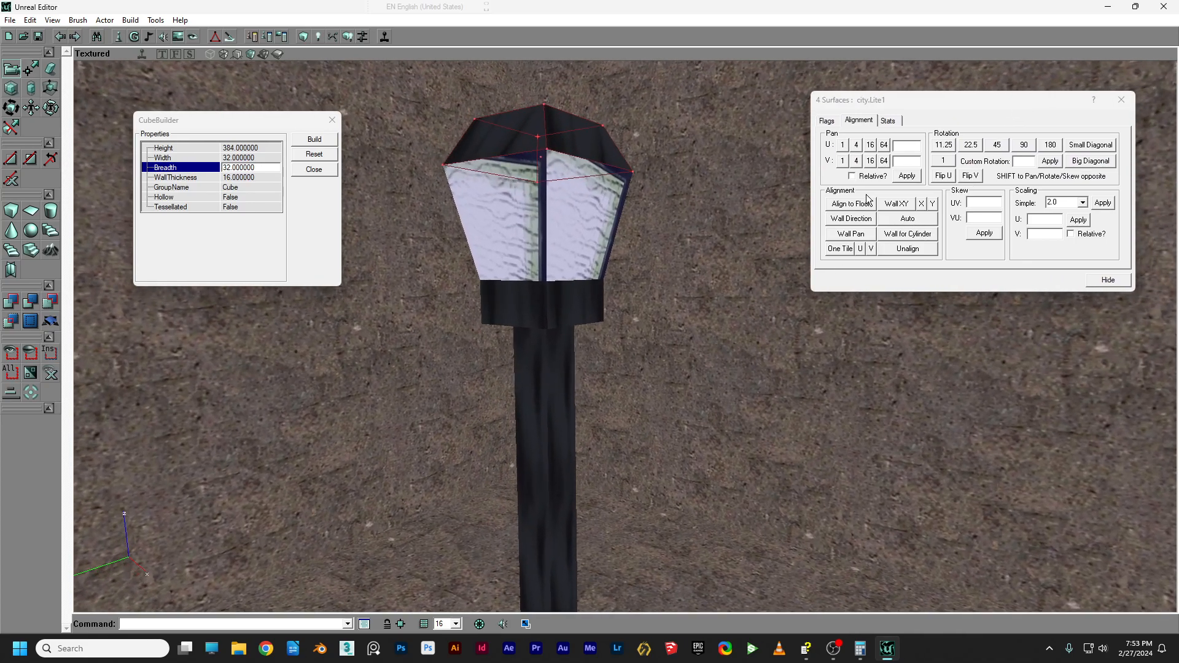
{"action": "left_click", "coordinate": [909, 220]}
{"action": "mouse_move", "coordinate": [709, 338]}
{"action": "left_mouse_down"}
{"action": "mouse_move", "coordinate": [706, 363]}
{"action": "mouse_move", "coordinate": [676, 369]}
{"action": "mouse_move", "coordinate": [669, 307]}
{"action": "mouse_move", "coordinate": [712, 331]}
{"action": "left_mouse_up"}
{"action": "right_click_drag", "start_coordinate": [712, 332], "coordinate": [673, 313]}
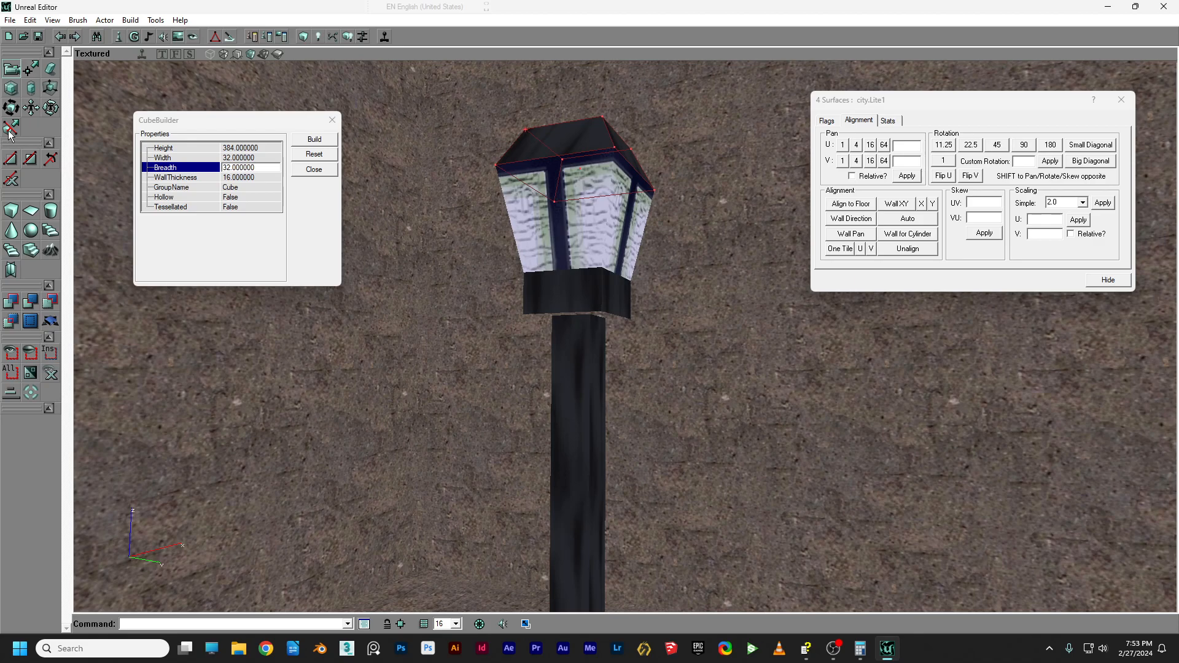
Pan the glass texture vertically to fit the panes, check the Flags, and close Surface Properties.
{"action": "left_click", "coordinate": [32, 109]}
{"action": "right_click_drag", "start_coordinate": [577, 343], "coordinate": [578, 307]}
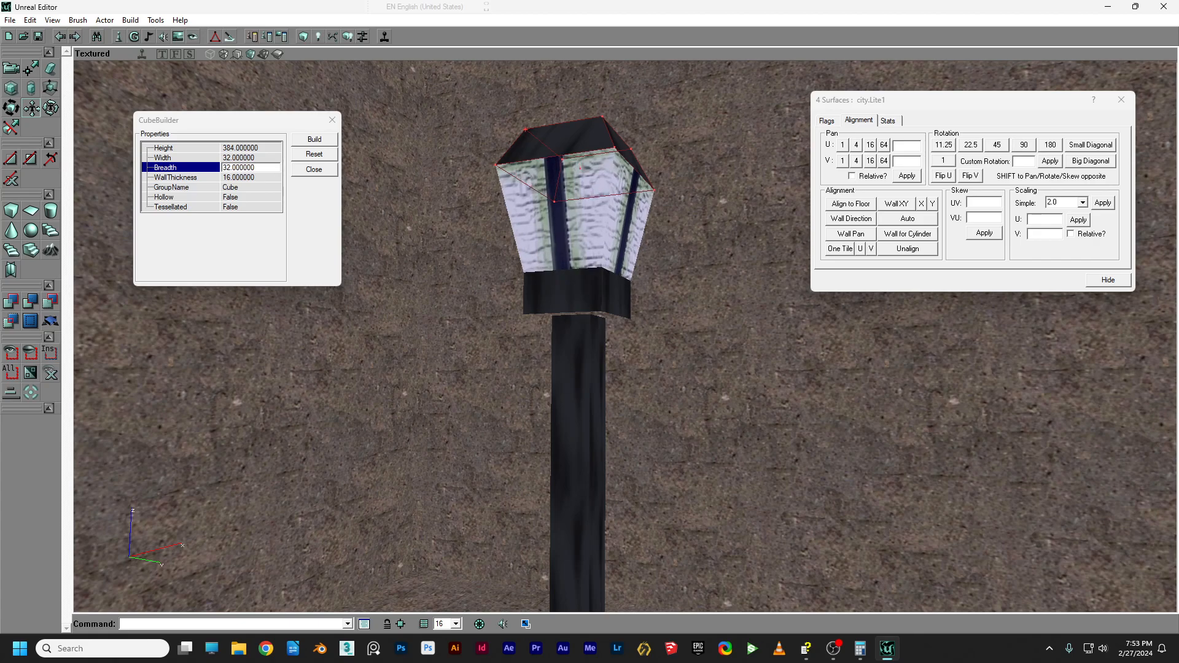
{"action": "left_click", "coordinate": [826, 121]}
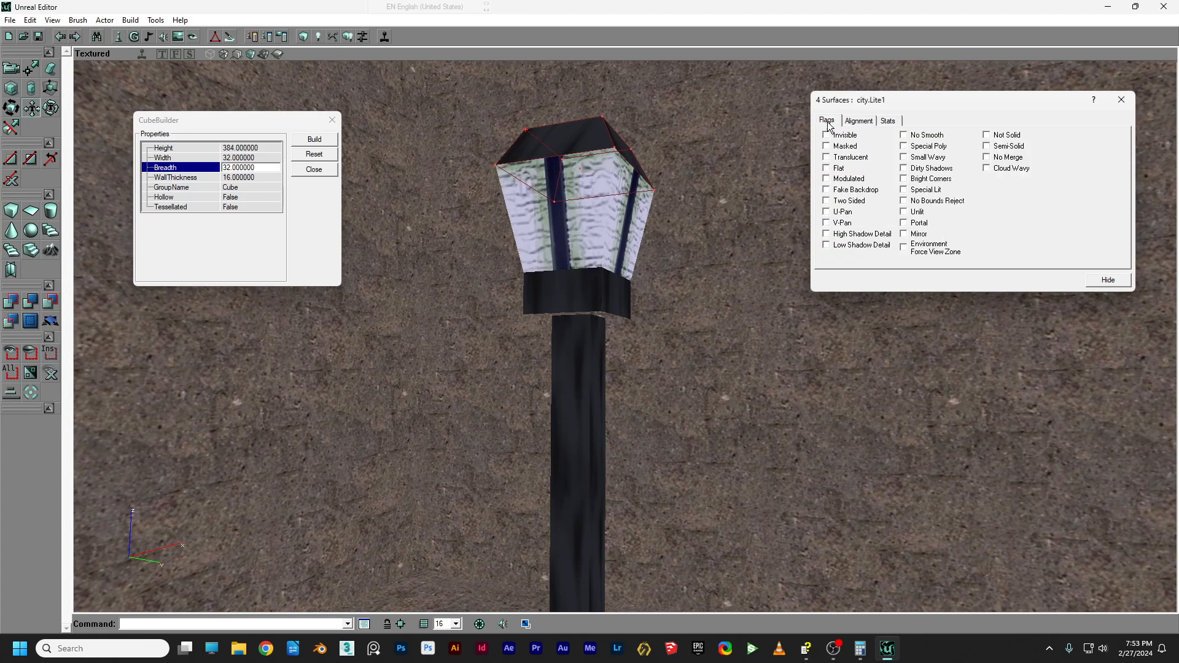
{"action": "left_click", "coordinate": [1121, 99]}
{"action": "left_click", "coordinate": [762, 207]}
Rebuild the level geometry so the gap under the lamp head closes.
{"action": "left_click", "coordinate": [756, 221]}
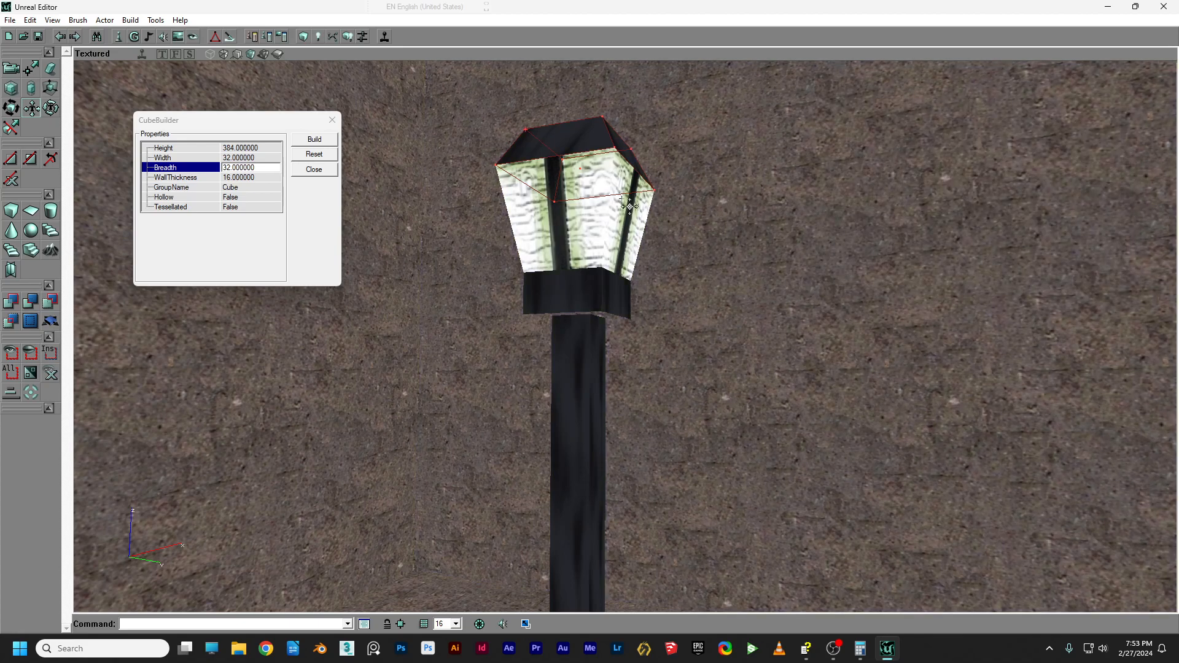
{"action": "right_click_drag", "start_coordinate": [695, 231], "coordinate": [688, 202]}
{"action": "left_click_drag", "start_coordinate": [688, 203], "coordinate": [579, 251]}
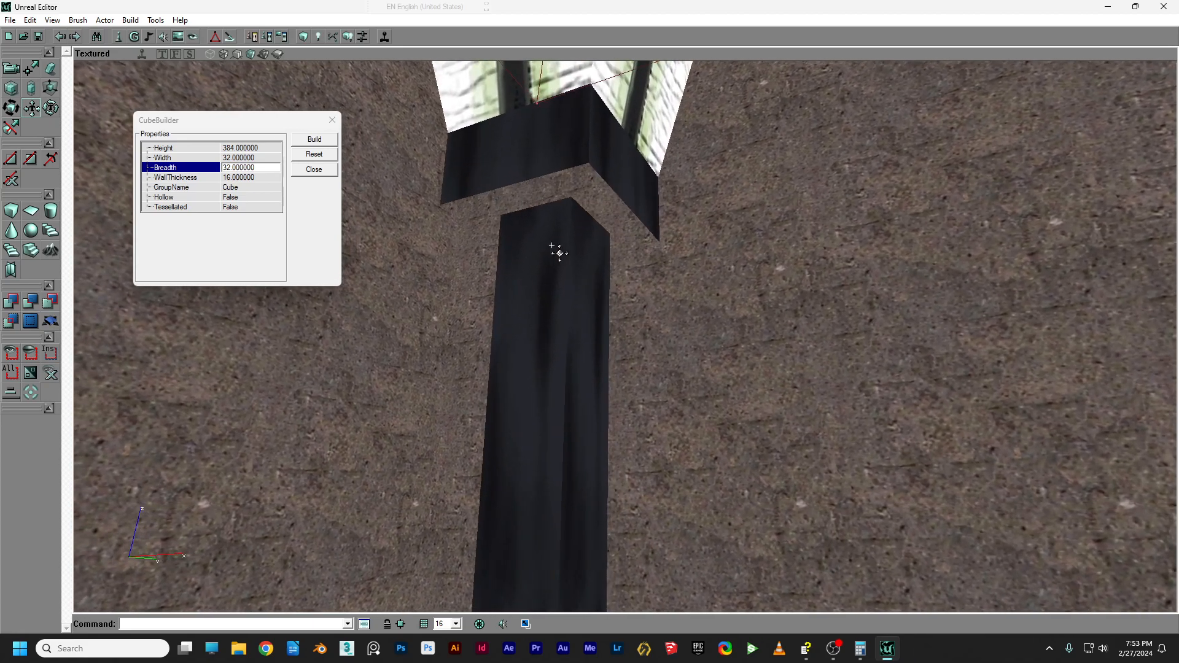
{"action": "left_click", "coordinate": [306, 38]}
{"action": "left_click_drag", "start_coordinate": [629, 199], "coordinate": [642, 283]}
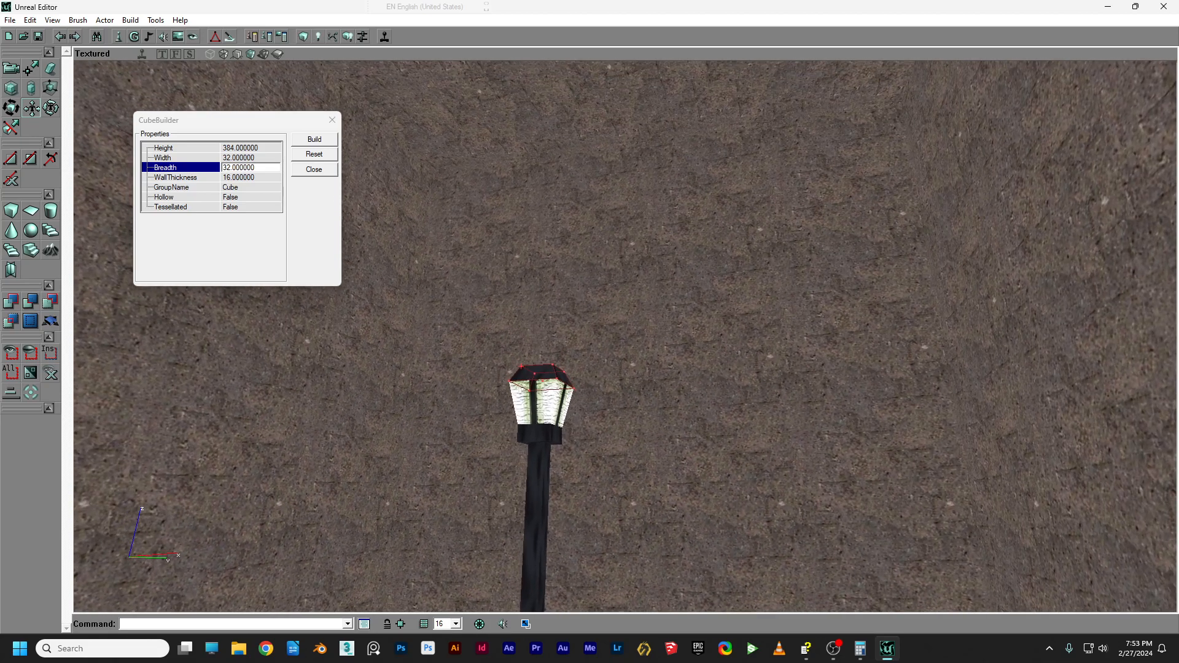
{"action": "right_click_drag", "start_coordinate": [596, 198], "coordinate": [591, 246]}
{"action": "left_click_drag", "start_coordinate": [591, 246], "coordinate": [590, 276]}
{"action": "left_click", "coordinate": [348, 38]}
Inspect the lamp post in the Dynamic Light view from several angles.
{"action": "right_click_drag", "start_coordinate": [652, 332], "coordinate": [631, 294]}
{"action": "left_click", "coordinate": [264, 55]}
{"action": "right_click_drag", "start_coordinate": [360, 123], "coordinate": [402, 166]}
{"action": "left_click_drag", "start_coordinate": [528, 276], "coordinate": [442, 203]}
{"action": "mouse_move", "coordinate": [442, 203]}
{"action": "right_mouse_down"}
{"action": "mouse_move", "coordinate": [516, 184]}
{"action": "mouse_move", "coordinate": [430, 196]}
{"action": "right_mouse_up"}
{"action": "mouse_move", "coordinate": [329, 81]}
{"action": "left_mouse_down"}
{"action": "mouse_move", "coordinate": [338, 112]}
{"action": "mouse_move", "coordinate": [316, 83]}
{"action": "mouse_move", "coordinate": [368, 68]}
{"action": "mouse_move", "coordinate": [329, 81]}
{"action": "left_mouse_up"}
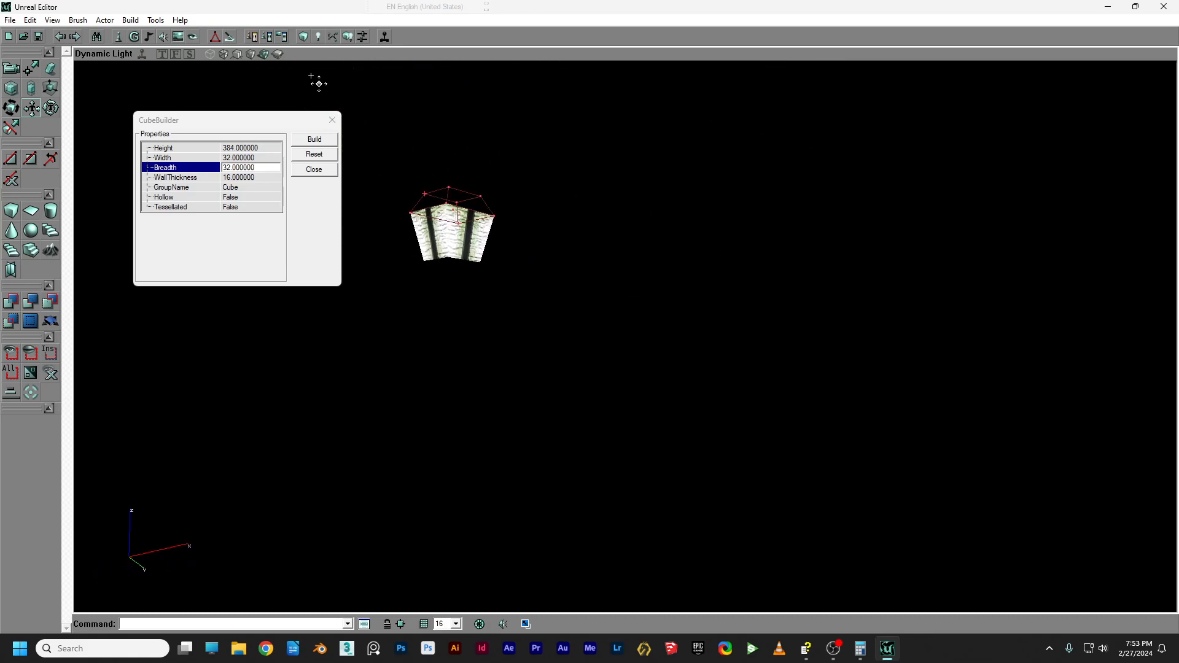
Return to the Textured view and frame the whole lamp post.
{"action": "left_click", "coordinate": [251, 55]}
{"action": "left_click_drag", "start_coordinate": [491, 137], "coordinate": [455, 178]}
{"action": "right_click_drag", "start_coordinate": [490, 137], "coordinate": [485, 142]}
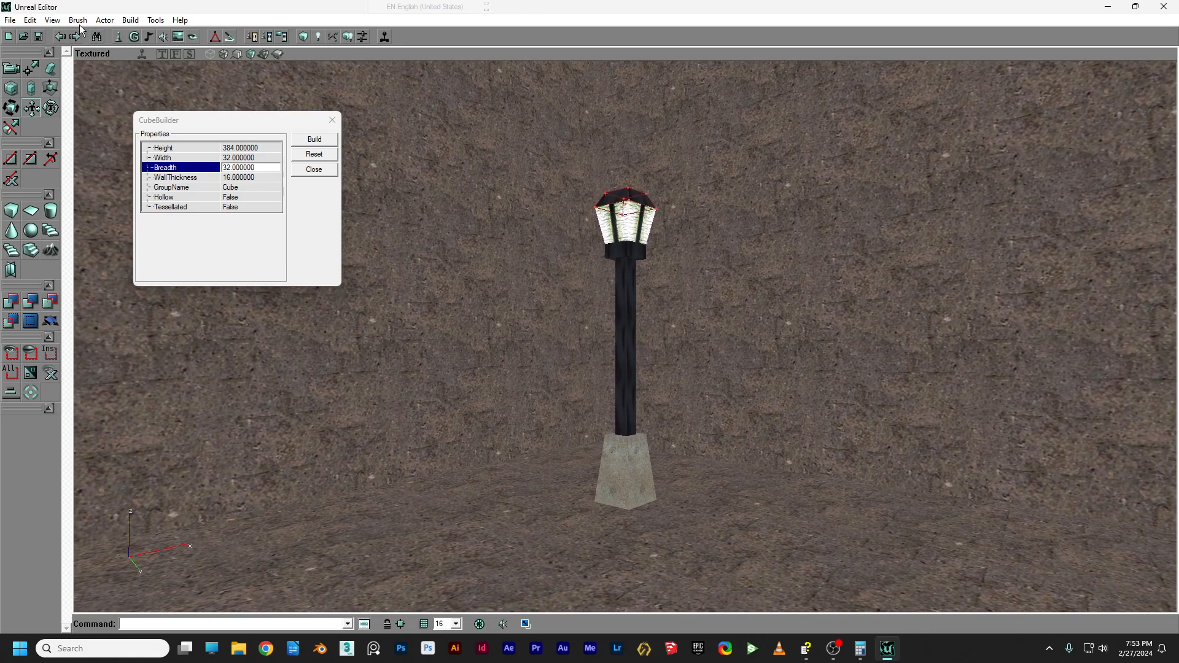
{"action": "left_click", "coordinate": [14, 74]}
{"action": "left_click_drag", "start_coordinate": [514, 187], "coordinate": [522, 212]}
{"action": "right_click_drag", "start_coordinate": [513, 187], "coordinate": [500, 163]}
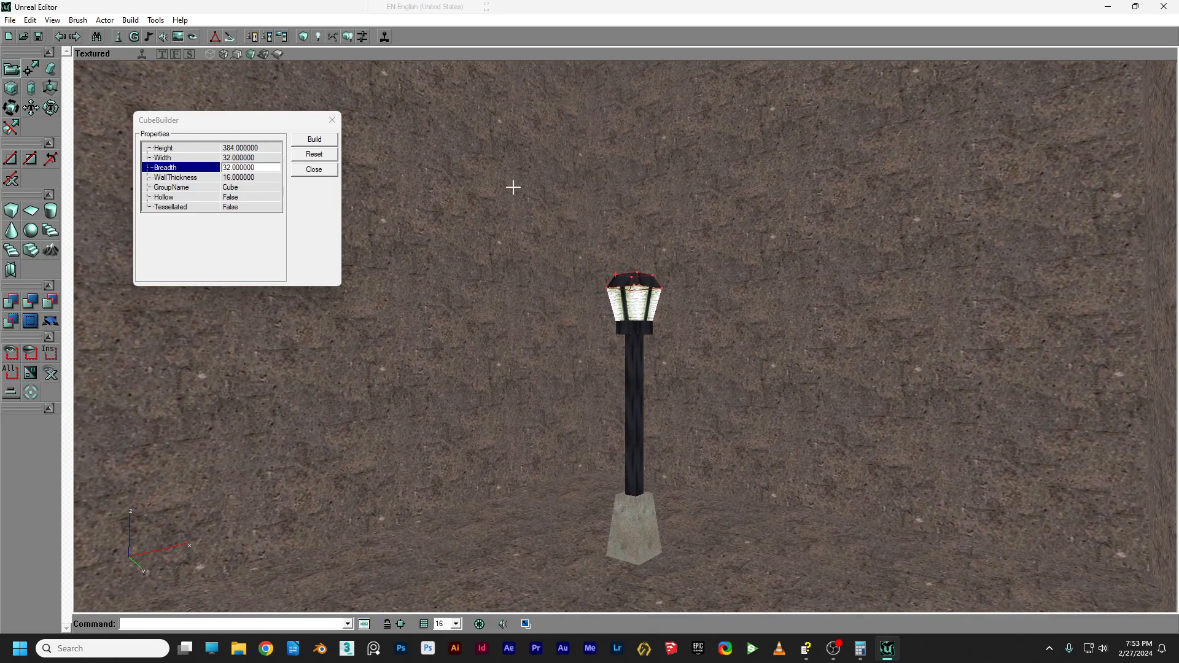
Set the cube brush to Height 512, Width 128 and Breadth 128.
{"action": "left_click", "coordinate": [263, 148]}
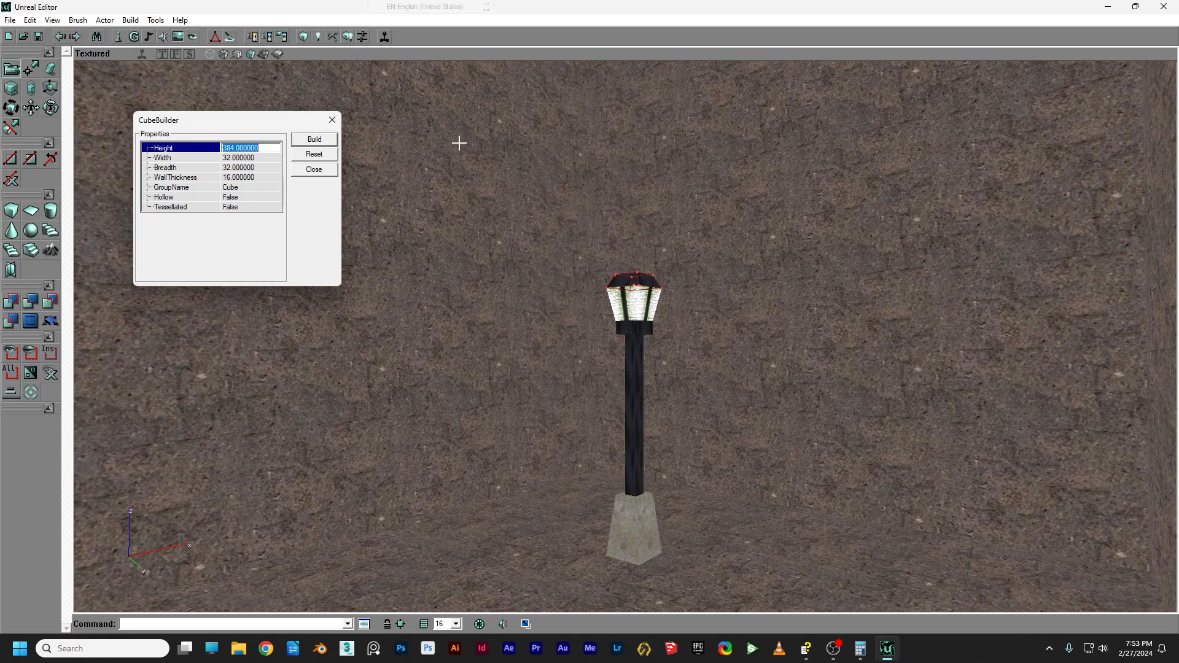
{"action": "type", "text": "512"}
{"action": "left_click", "coordinate": [261, 159]}
{"action": "type", "text": "12"}
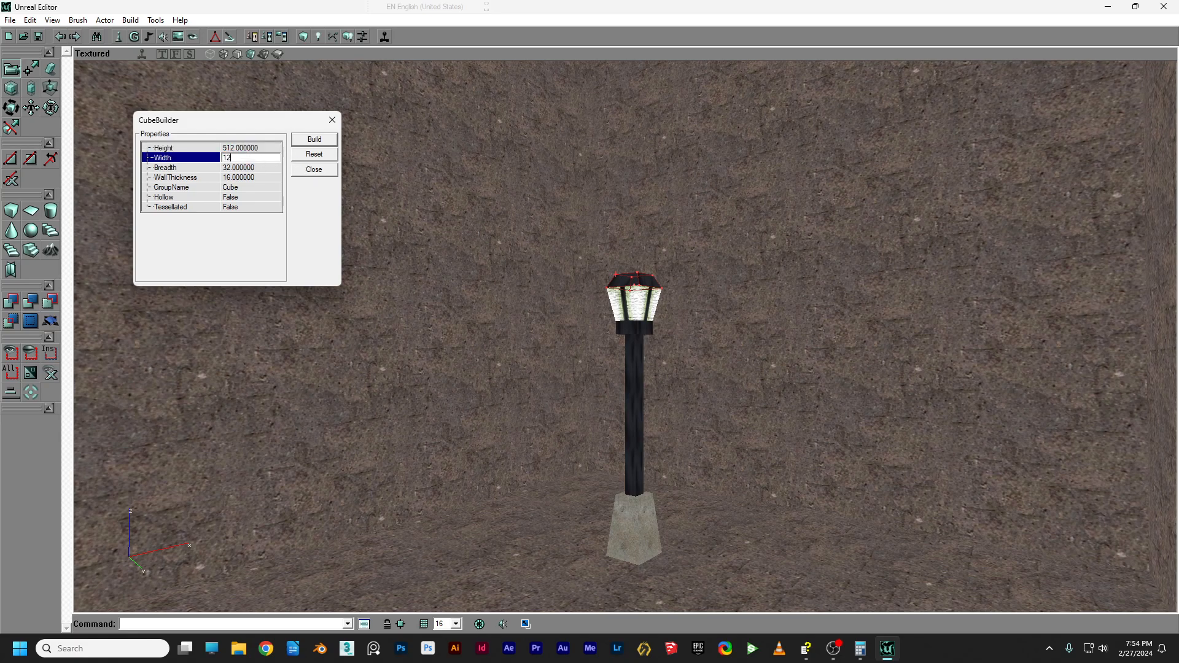
{"action": "type", "text": "8"}
{"action": "left_click", "coordinate": [261, 167]}
{"action": "type", "text": "128"}
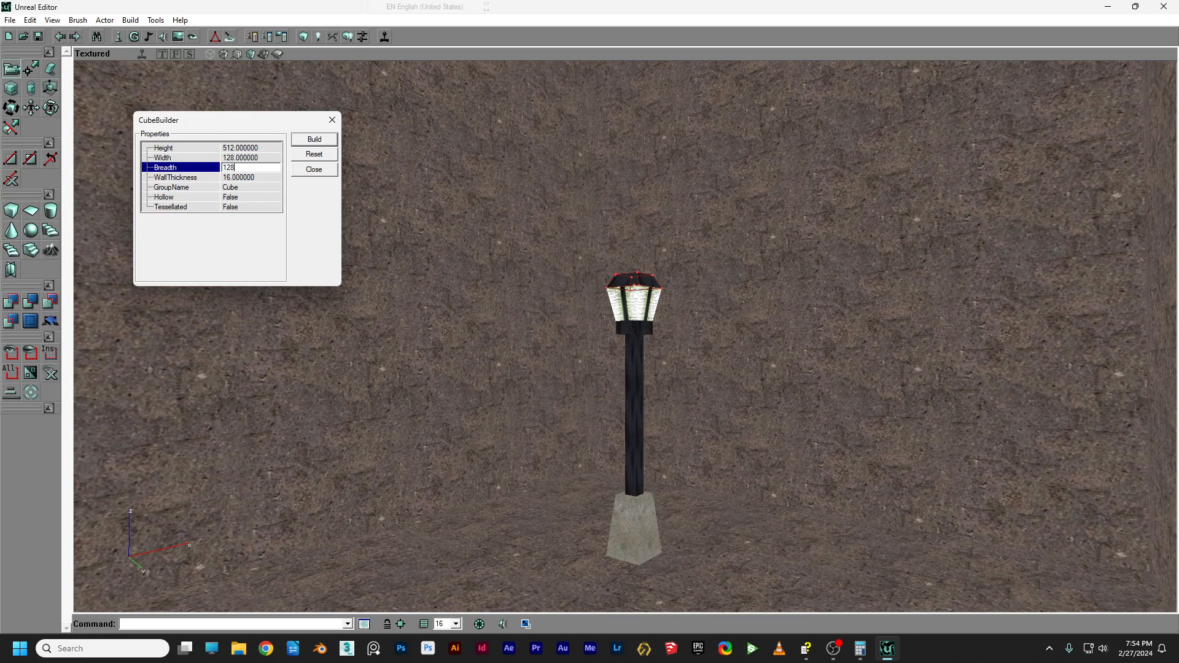
{"action": "left_click", "coordinate": [315, 140]}
In Front view, move the box down around the lamp pole and select its bottom corners.
{"action": "left_click", "coordinate": [175, 54]}
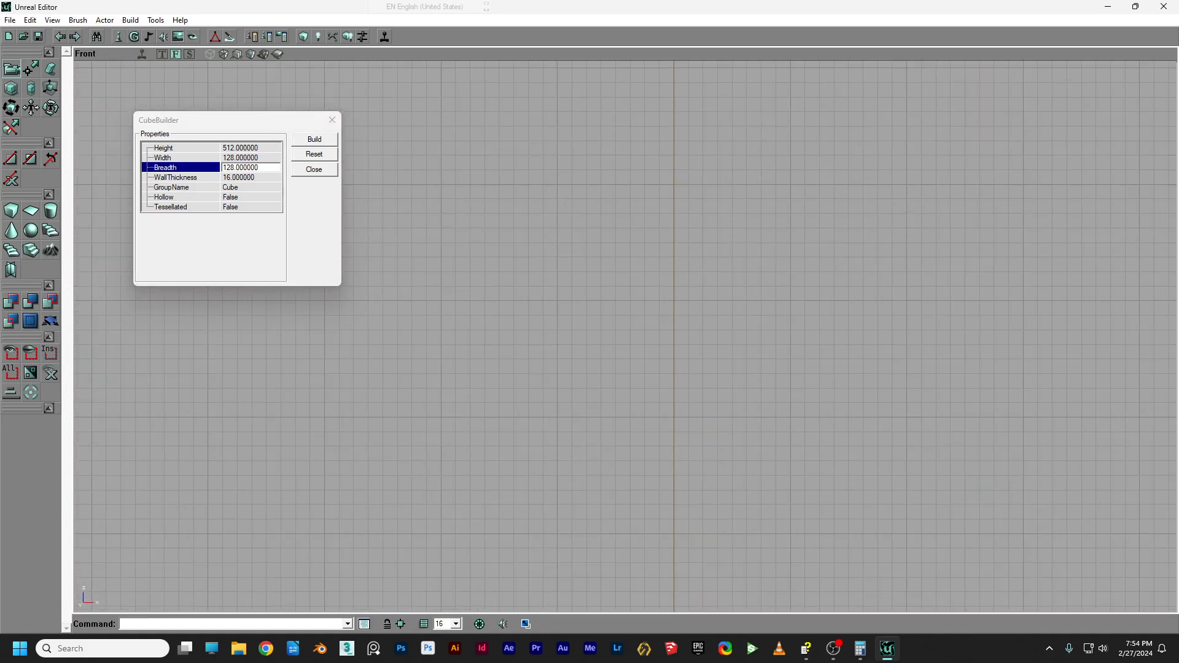
{"action": "left_click_drag", "start_coordinate": [684, 227], "coordinate": [683, 296], "text": "ctrl"}
{"action": "left_click_drag", "start_coordinate": [107, 100], "coordinate": [249, 76]}
{"action": "left_click", "coordinate": [32, 70]}
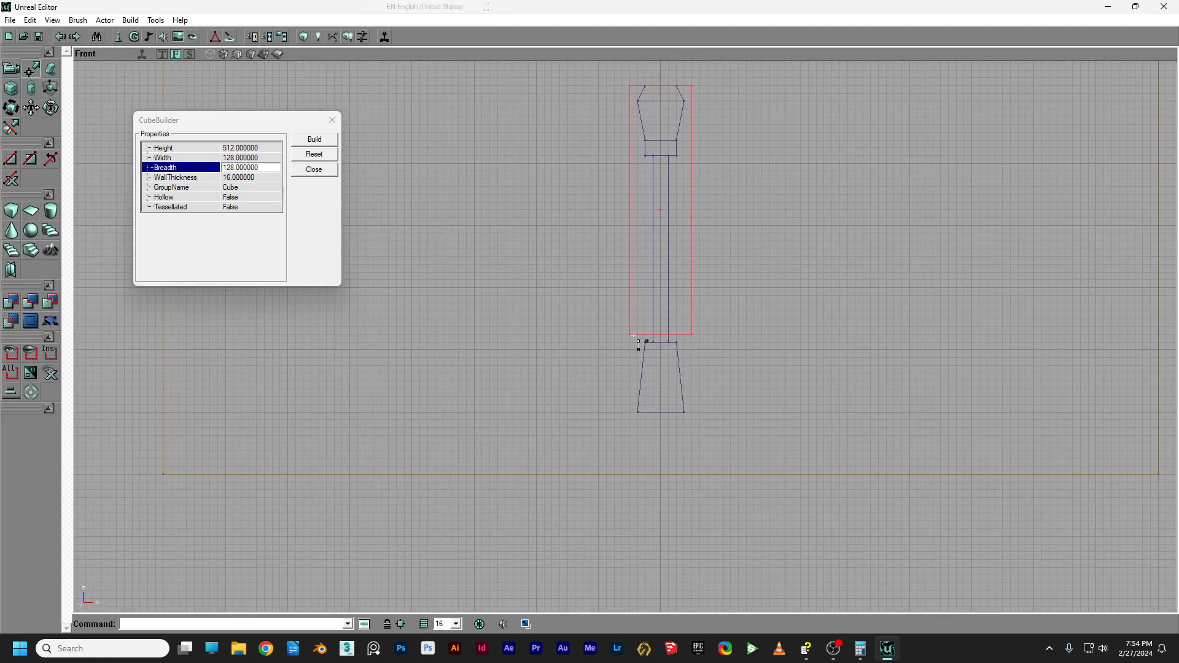
{"action": "mouse_move", "coordinate": [595, 307]}
{"action": "left_mouse_down", "text": "ctrl+alt"}
{"action": "mouse_move", "coordinate": [717, 364]}
{"action": "mouse_move", "coordinate": [733, 423]}
{"action": "left_mouse_up", "text": "ctrl+alt"}
Check the box's placement in Top and Front views.
{"action": "left_click", "coordinate": [160, 54]}
{"action": "scroll", "coordinate": [511, 205], "scroll_direction": "down", "scroll_amount": 5}
{"action": "left_click_drag", "start_coordinate": [511, 205], "coordinate": [479, 242]}
{"action": "scroll", "coordinate": [625, 336], "scroll_direction": "up", "scroll_amount": 4}
{"action": "left_click", "coordinate": [176, 54]}
{"action": "left_click_drag", "start_coordinate": [464, 164], "coordinate": [447, 277]}
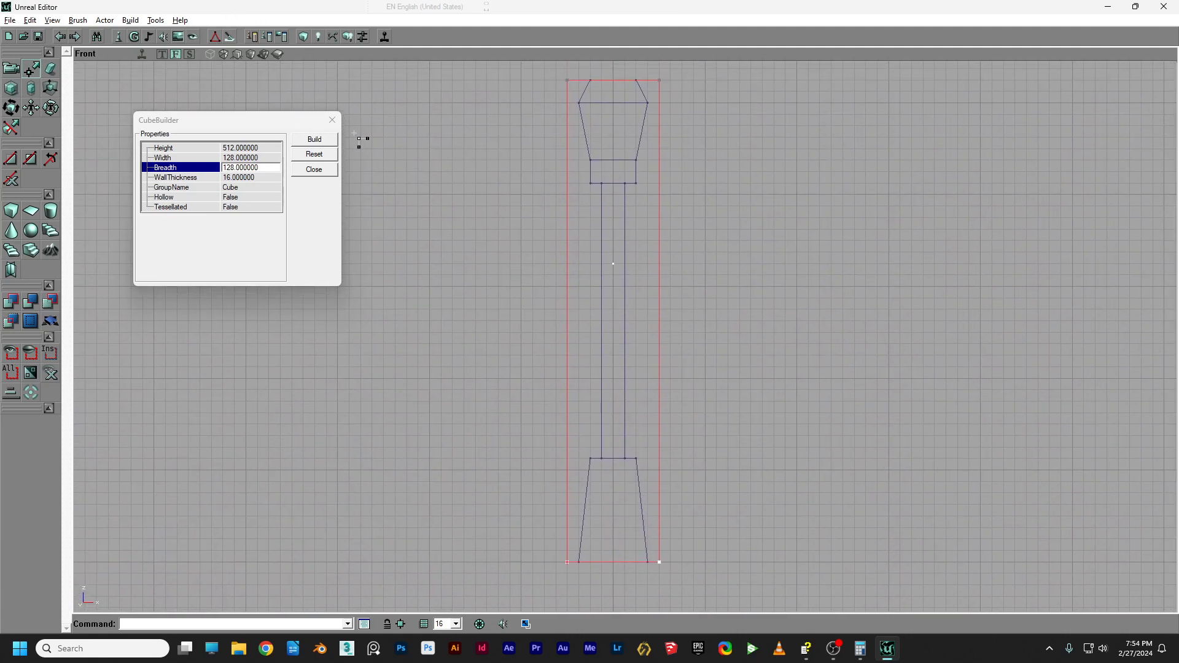
Return to the textured 3D view to see the box enclosing the lamp post.
{"action": "left_click", "coordinate": [13, 69]}
{"action": "left_click", "coordinate": [250, 56]}
{"action": "left_click_drag", "start_coordinate": [401, 136], "coordinate": [401, 295]}
{"action": "right_click_drag", "start_coordinate": [401, 295], "coordinate": [415, 320]}
{"action": "left_click_drag", "start_coordinate": [415, 320], "coordinate": [390, 424]}
{"action": "left_click_drag", "start_coordinate": [531, 150], "coordinate": [539, 136]}
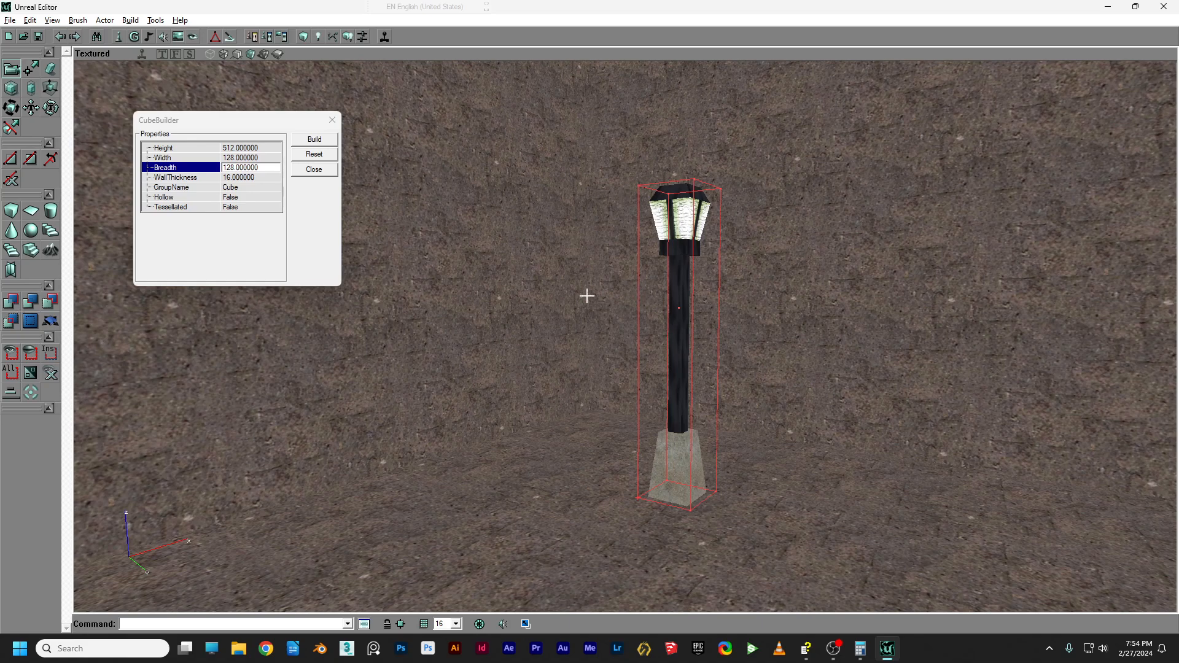
Intersect to give the builder brush the lamp post's shape and shift it left.
{"action": "left_click", "coordinate": [51, 302]}
{"action": "mouse_move", "coordinate": [637, 315]}
{"action": "left_mouse_down"}
{"action": "mouse_move", "coordinate": [648, 338]}
{"action": "mouse_move", "coordinate": [626, 344]}
{"action": "mouse_move", "coordinate": [637, 315]}
{"action": "left_mouse_up"}
{"action": "right_click_drag", "start_coordinate": [636, 315], "coordinate": [535, 315], "text": "ctrl"}
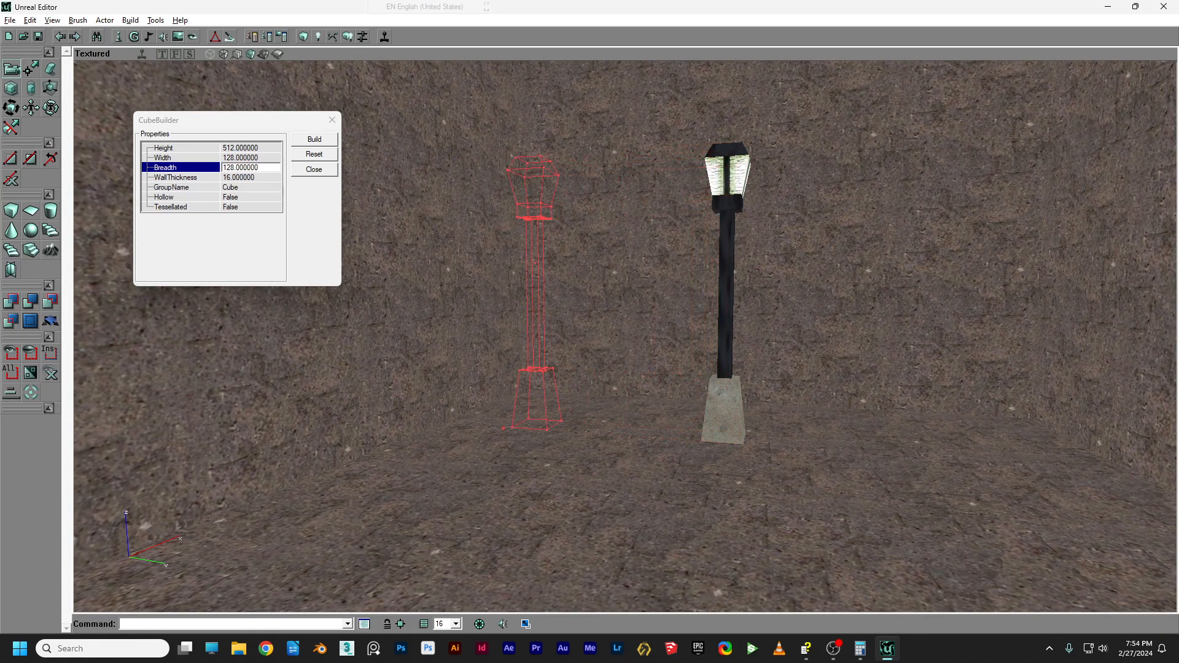
{"action": "left_click_drag", "start_coordinate": [664, 320], "coordinate": [665, 318]}
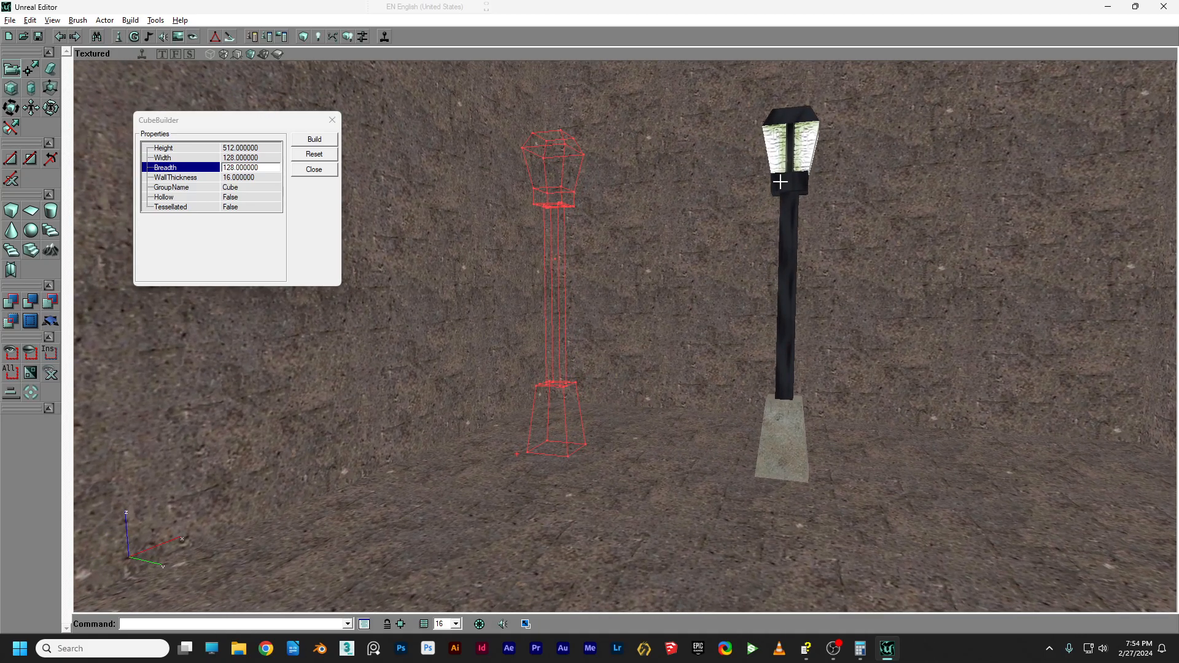
In Front view, move the brush copy further left and down onto the floor line.
{"action": "left_click", "coordinate": [175, 54]}
{"action": "mouse_move", "coordinate": [529, 163]}
{"action": "left_mouse_down"}
{"action": "mouse_move", "coordinate": [530, 197]}
{"action": "mouse_move", "coordinate": [467, 160]}
{"action": "mouse_move", "coordinate": [466, 135]}
{"action": "mouse_move", "coordinate": [547, 179]}
{"action": "mouse_move", "coordinate": [547, 268]}
{"action": "mouse_move", "coordinate": [479, 239]}
{"action": "mouse_move", "coordinate": [405, 226]}
{"action": "mouse_move", "coordinate": [405, 239]}
{"action": "left_mouse_up"}
{"action": "left_click_drag", "start_coordinate": [579, 239], "coordinate": [818, 246]}
{"action": "left_click_drag", "start_coordinate": [648, 233], "coordinate": [461, 235], "text": "ctrl"}
{"action": "mouse_move", "coordinate": [410, 280]}
{"action": "left_mouse_down", "text": "ctrl"}
{"action": "mouse_move", "coordinate": [409, 292]}
{"action": "mouse_move", "coordinate": [410, 280]}
{"action": "left_mouse_up", "text": "ctrl"}
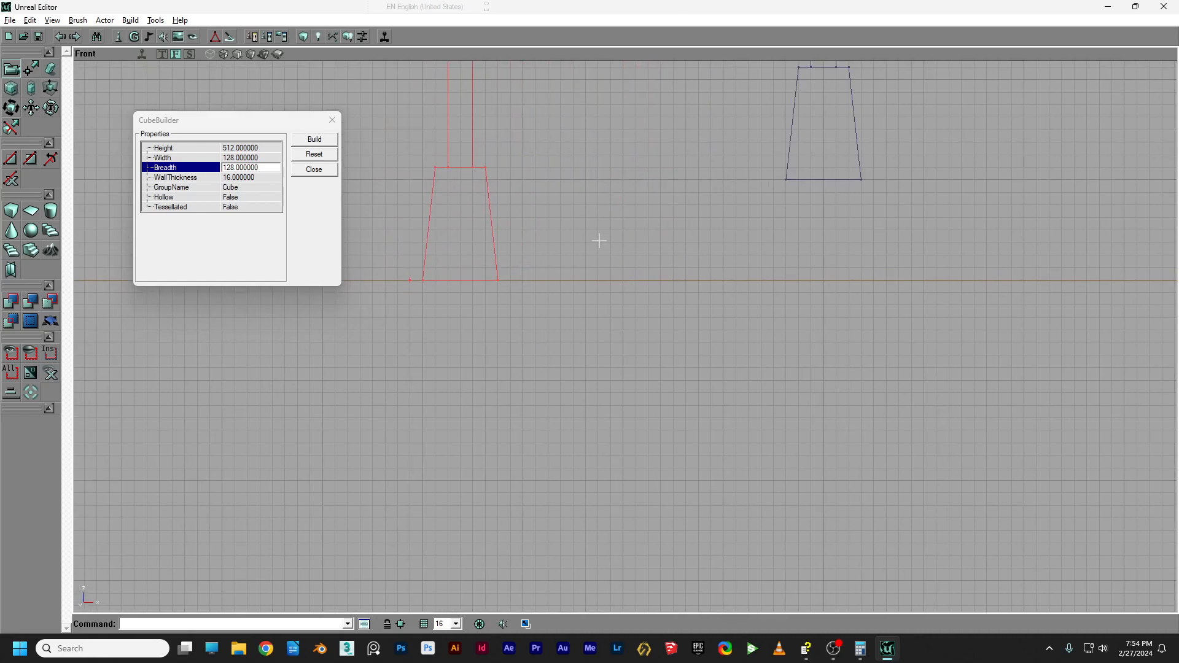
Switch back to Textured view and turn toward the brush copy.
{"action": "left_click", "coordinate": [250, 57]}
{"action": "left_click_drag", "start_coordinate": [491, 307], "coordinate": [393, 289]}
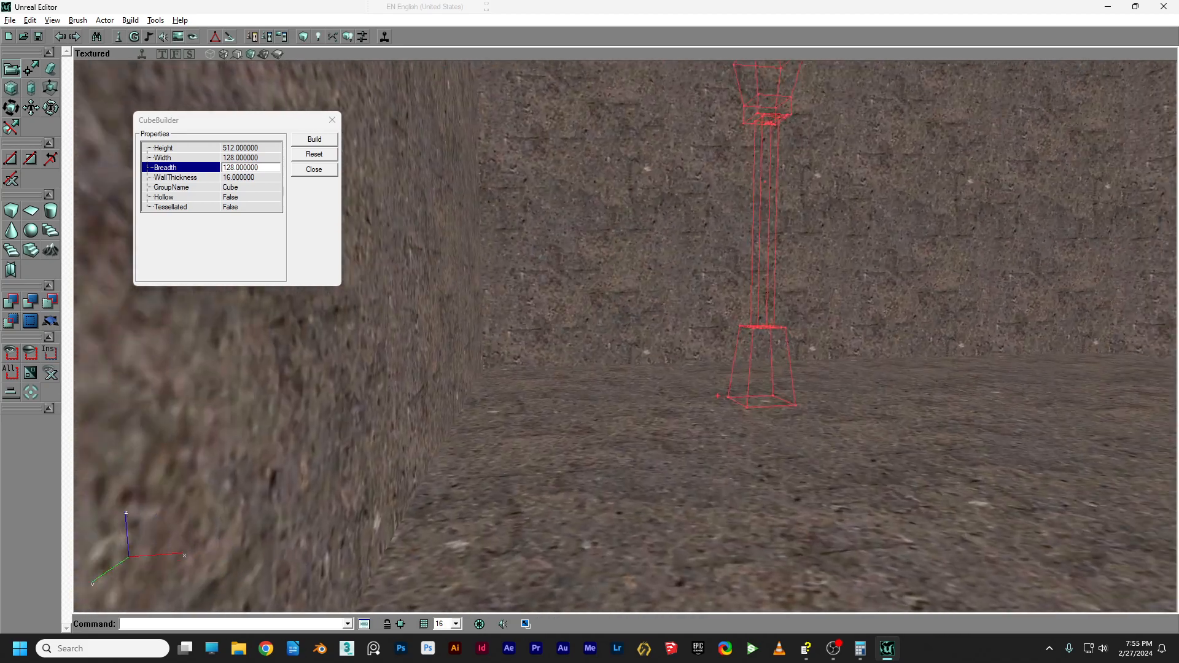
{"action": "left_click_drag", "start_coordinate": [448, 138], "coordinate": [442, 134]}
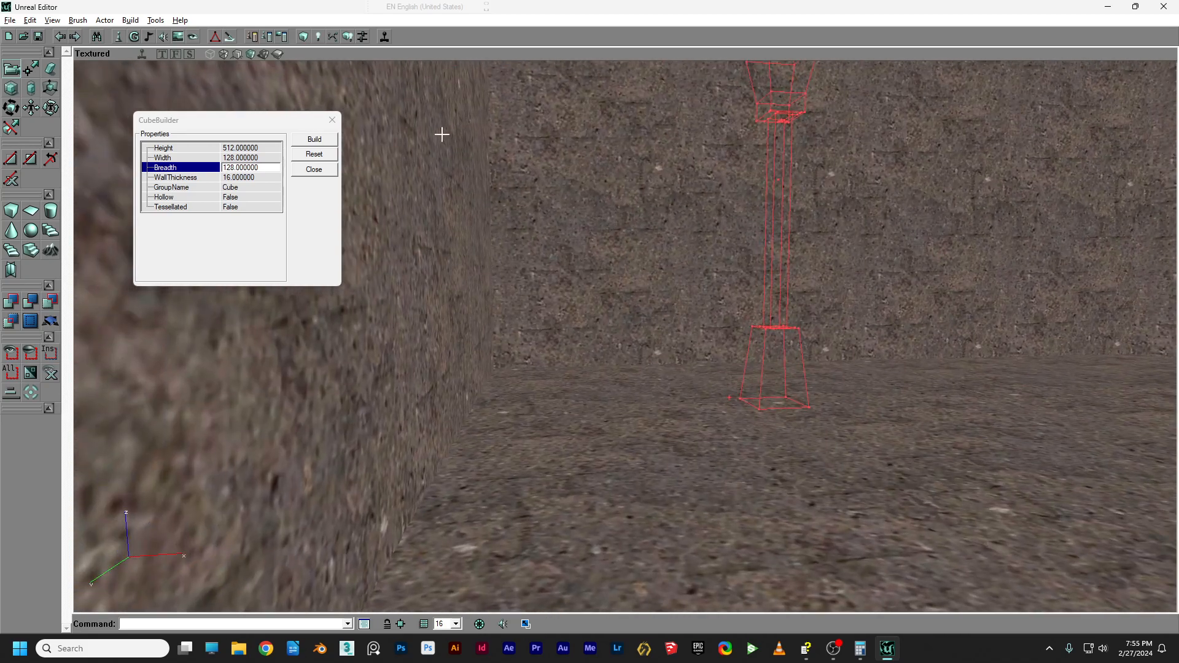
Add the lamp-shaped brush as a Semisolid Pillar prefab through Add Special Brush.
{"action": "left_click", "coordinate": [30, 324]}
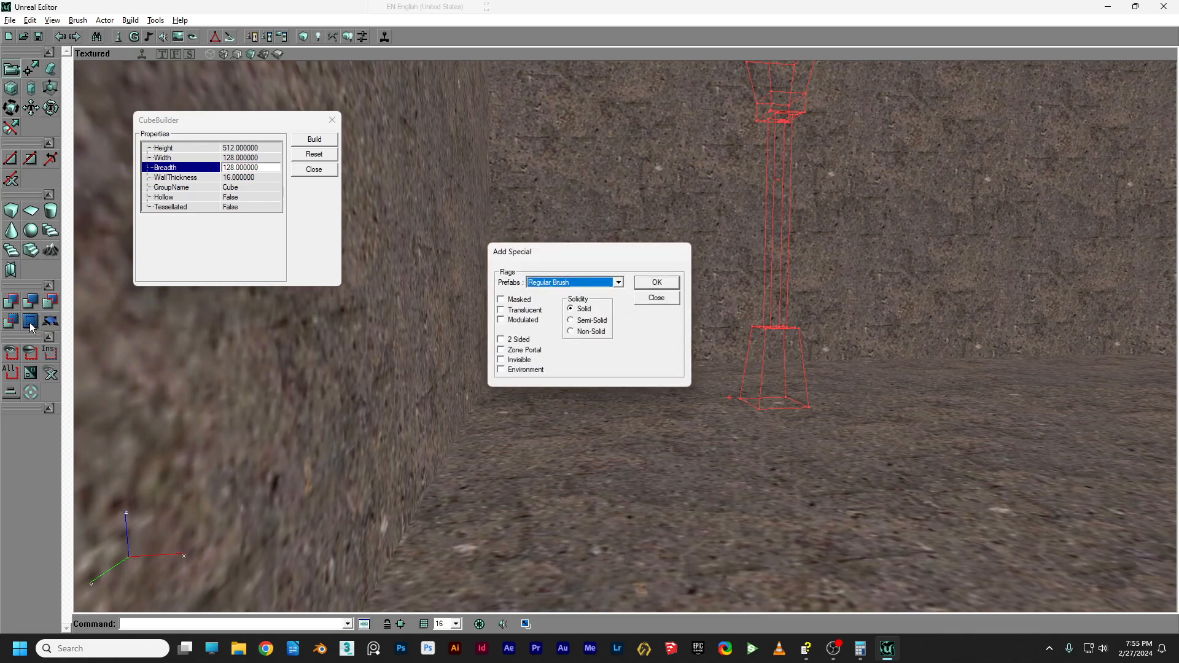
{"action": "left_click", "coordinate": [618, 282]}
{"action": "left_click", "coordinate": [569, 326]}
{"action": "left_click_drag", "start_coordinate": [612, 251], "coordinate": [221, 462]}
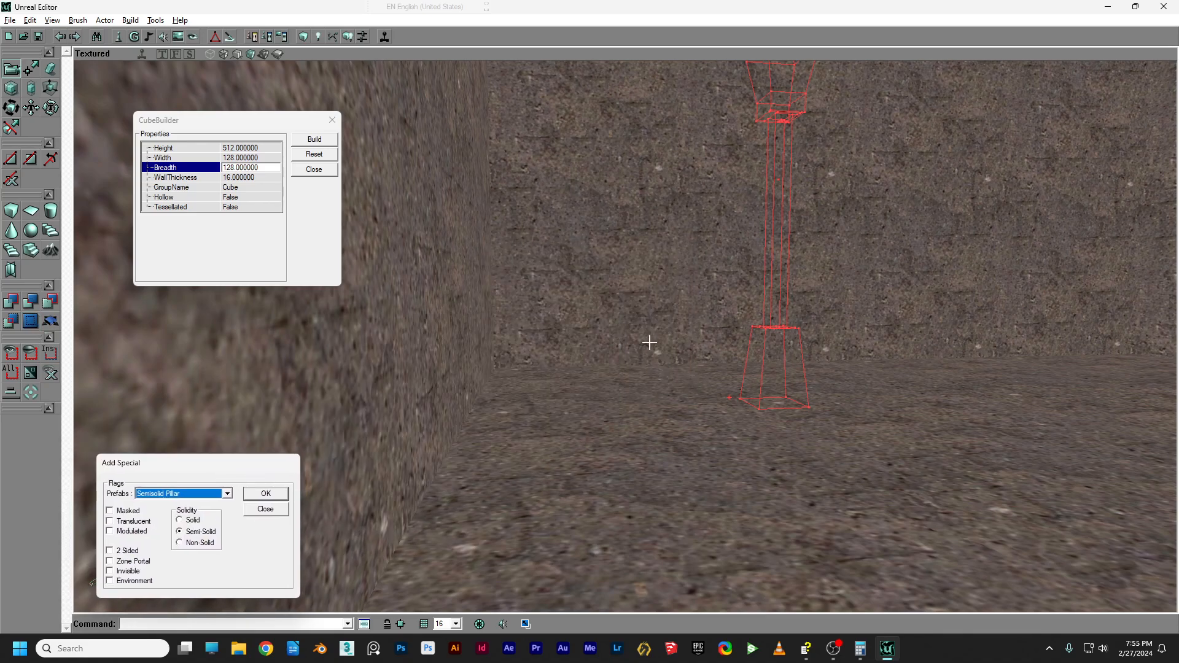
{"action": "left_click", "coordinate": [271, 494]}
{"action": "mouse_move", "coordinate": [680, 415]}
{"action": "left_mouse_down"}
{"action": "mouse_move", "coordinate": [718, 455]}
{"action": "mouse_move", "coordinate": [670, 452]}
{"action": "mouse_move", "coordinate": [737, 446]}
{"action": "mouse_move", "coordinate": [669, 418]}
{"action": "mouse_move", "coordinate": [700, 442]}
{"action": "mouse_move", "coordinate": [682, 423]}
{"action": "mouse_move", "coordinate": [703, 397]}
{"action": "left_mouse_up"}
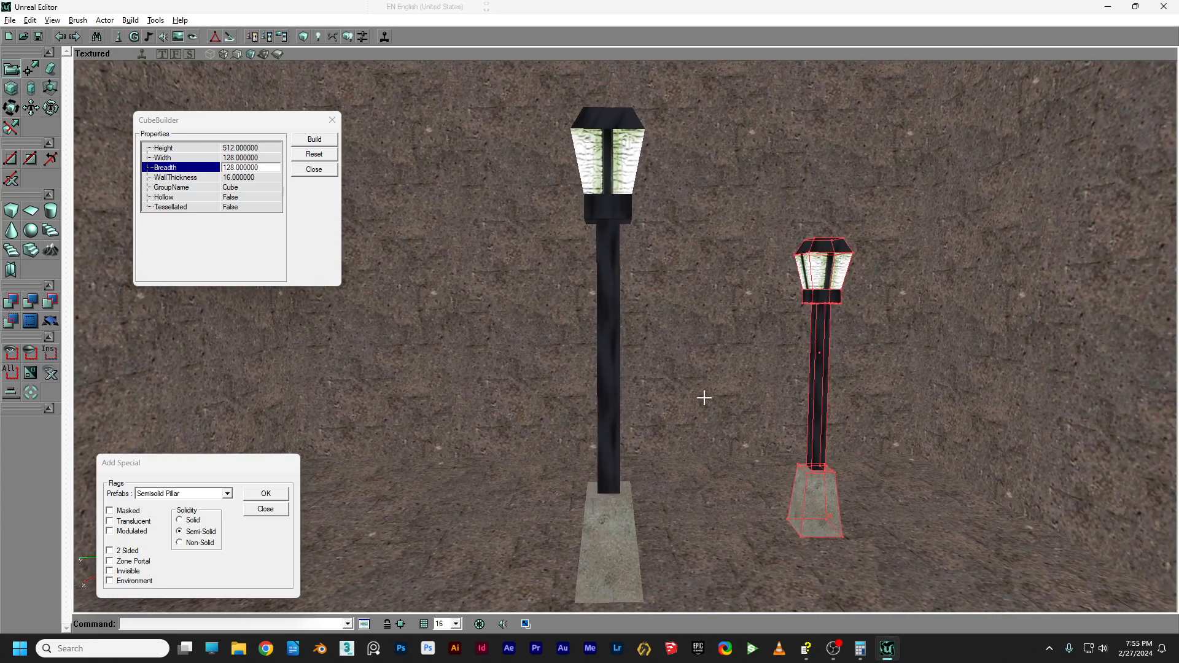
Delete the left lamp's top, glass head, head base block, pole and stone base.
{"action": "left_click", "coordinate": [612, 118]}
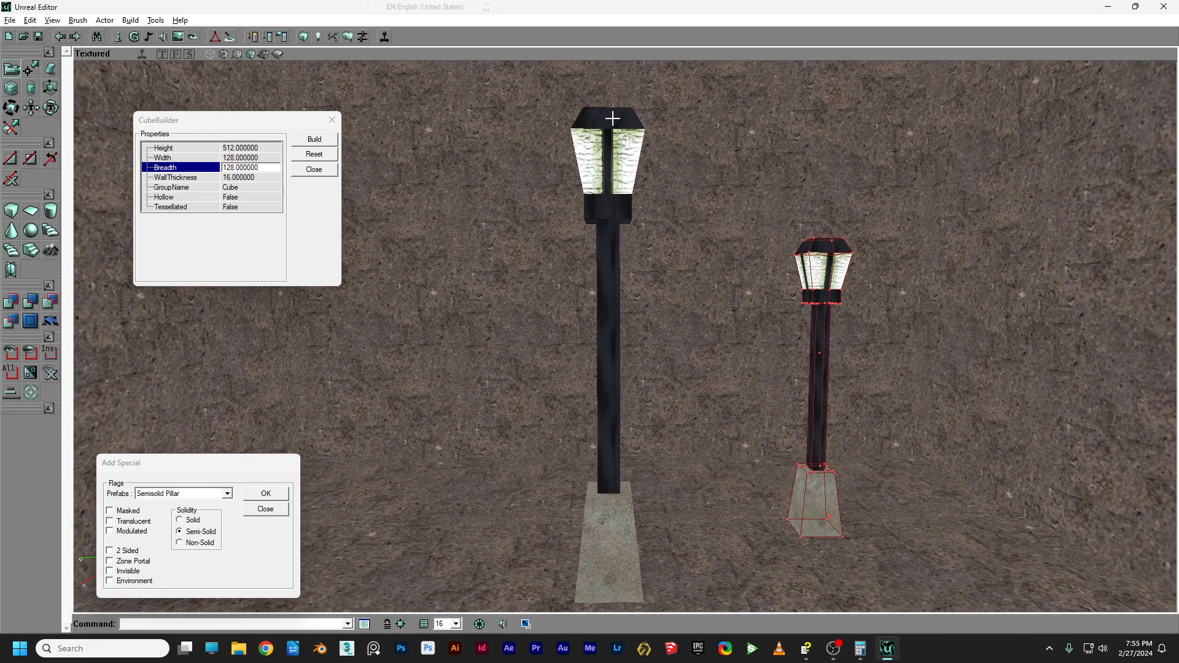
{"action": "left_click", "coordinate": [607, 156]}
{"action": "left_click", "coordinate": [612, 209], "text": "ctrl"}
{"action": "left_click", "coordinate": [608, 246], "text": "ctrl"}
{"action": "left_click", "coordinate": [609, 528], "text": "ctrl"}
{"action": "key", "text": "Delete"}
Build the geometry so the deleted left lamp disappears.
{"action": "left_click", "coordinate": [348, 36]}
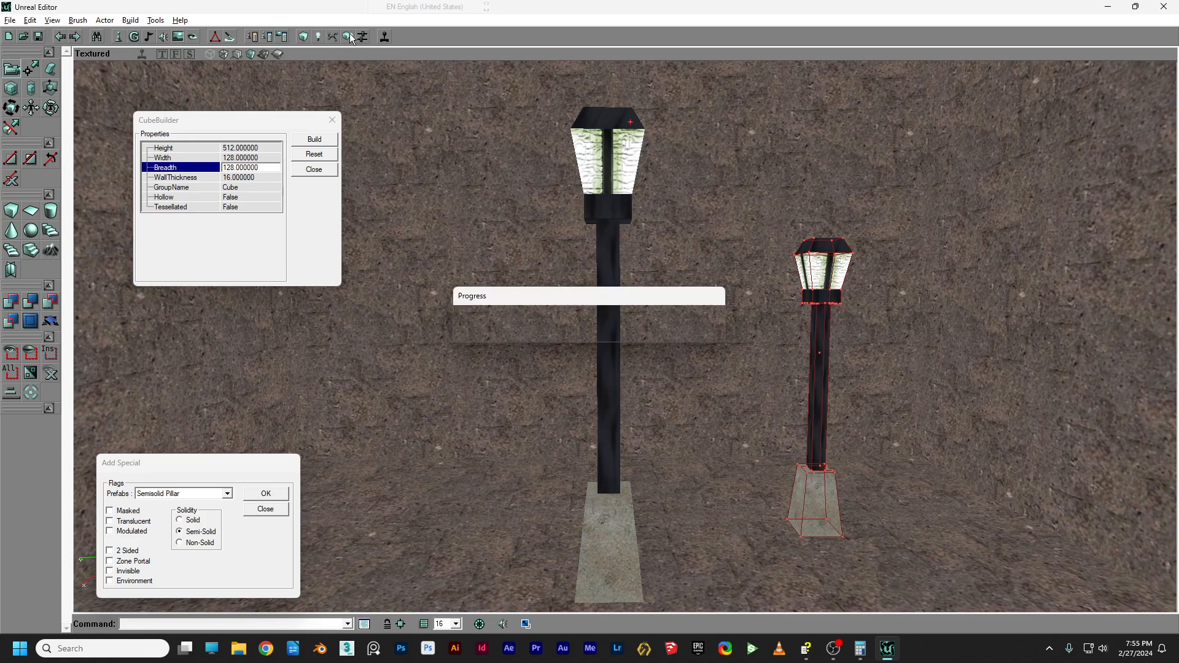
{"action": "left_click_drag", "start_coordinate": [744, 356], "coordinate": [745, 384]}
{"action": "right_click_drag", "start_coordinate": [730, 313], "coordinate": [716, 340]}
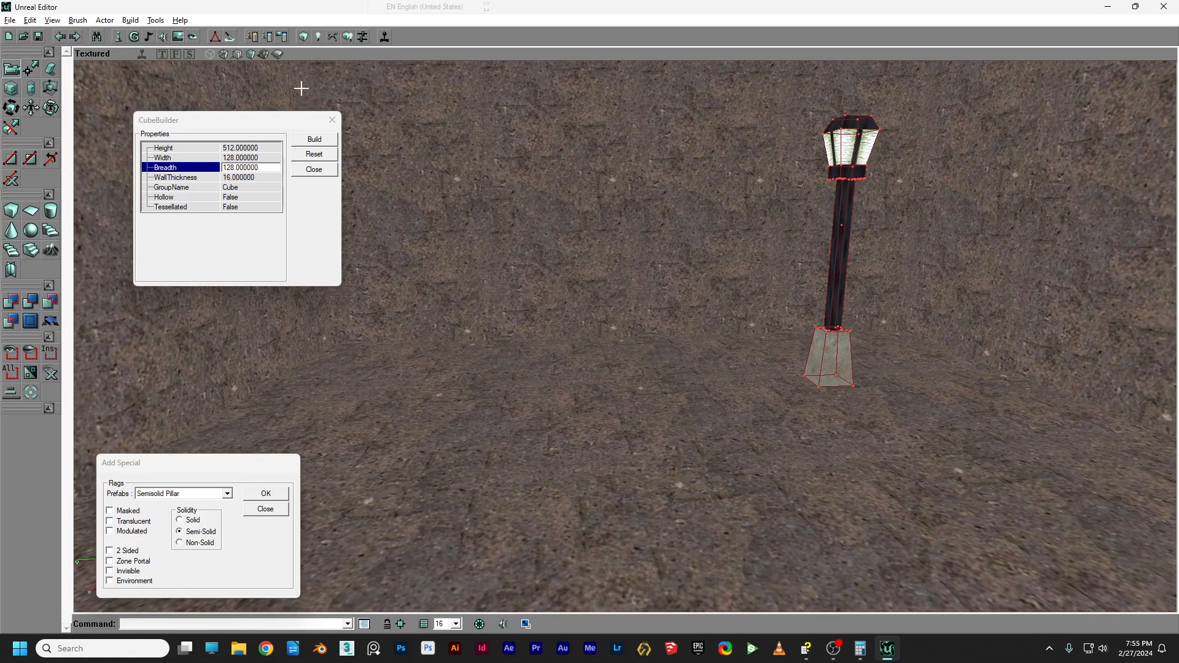
Switch to Zone/Portal view and move the builder brush left of the lamp.
{"action": "left_click", "coordinate": [277, 54]}
{"action": "right_click_drag", "start_coordinate": [653, 231], "coordinate": [677, 326]}
{"action": "left_click", "coordinate": [791, 348]}
{"action": "left_click_drag", "start_coordinate": [791, 349], "coordinate": [438, 330], "text": "ctrl"}
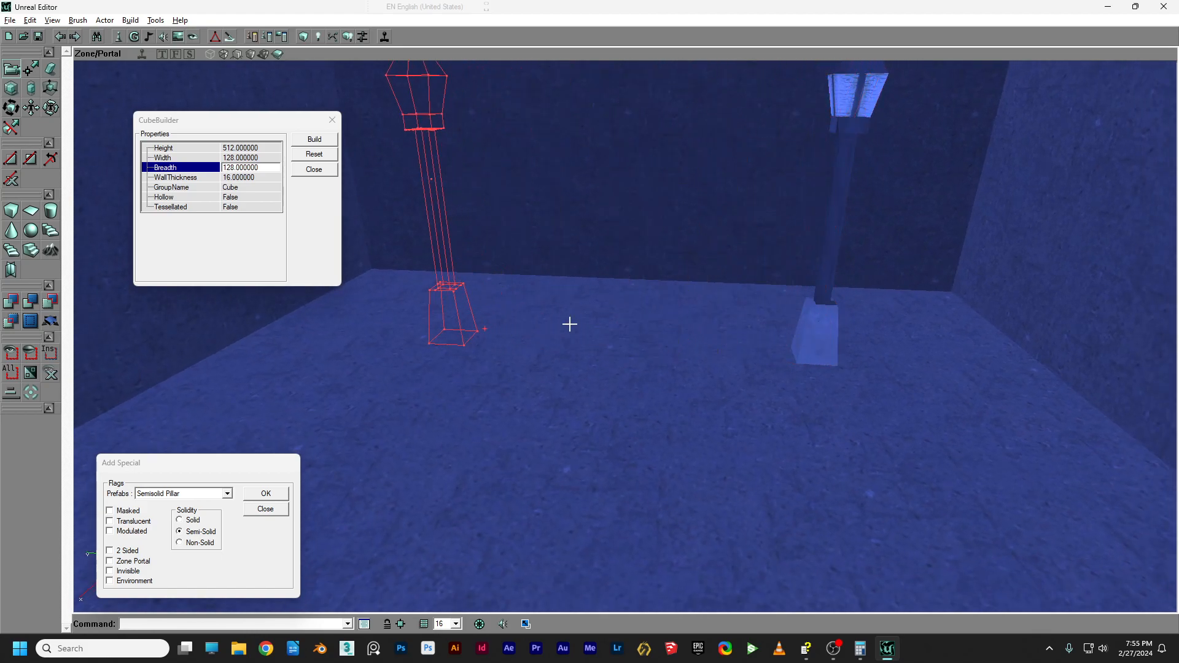
Add a solid lamp post from the builder brush with the CSG Add tool.
{"action": "left_click", "coordinate": [16, 304]}
{"action": "mouse_move", "coordinate": [564, 398]}
{"action": "right_mouse_down"}
{"action": "mouse_move", "coordinate": [620, 399]}
{"action": "mouse_move", "coordinate": [429, 396]}
{"action": "mouse_move", "coordinate": [540, 393]}
{"action": "mouse_move", "coordinate": [553, 411]}
{"action": "right_mouse_up"}
{"action": "left_click_drag", "start_coordinate": [552, 412], "coordinate": [620, 369]}
{"action": "right_click_drag", "start_coordinate": [620, 369], "coordinate": [652, 335]}
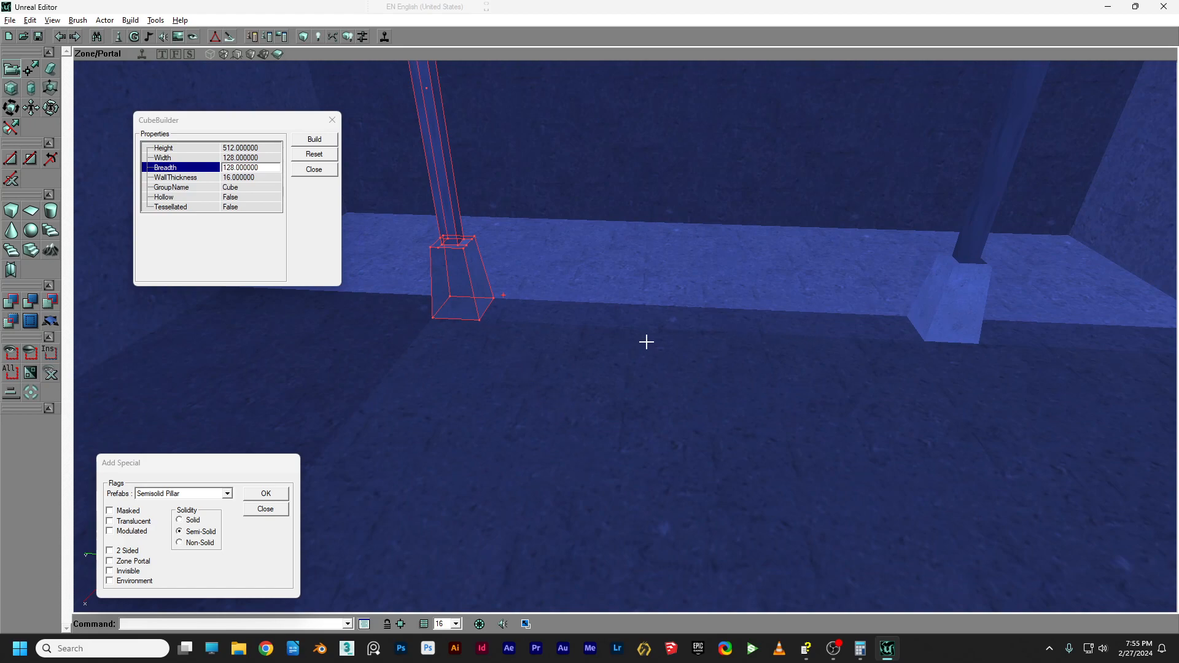
{"action": "mouse_move", "coordinate": [544, 382]}
{"action": "right_mouse_down"}
{"action": "mouse_move", "coordinate": [562, 387]}
{"action": "mouse_move", "coordinate": [534, 393]}
{"action": "mouse_move", "coordinate": [596, 396]}
{"action": "mouse_move", "coordinate": [562, 371]}
{"action": "mouse_move", "coordinate": [534, 375]}
{"action": "mouse_move", "coordinate": [544, 362]}
{"action": "mouse_move", "coordinate": [544, 382]}
{"action": "right_mouse_up"}
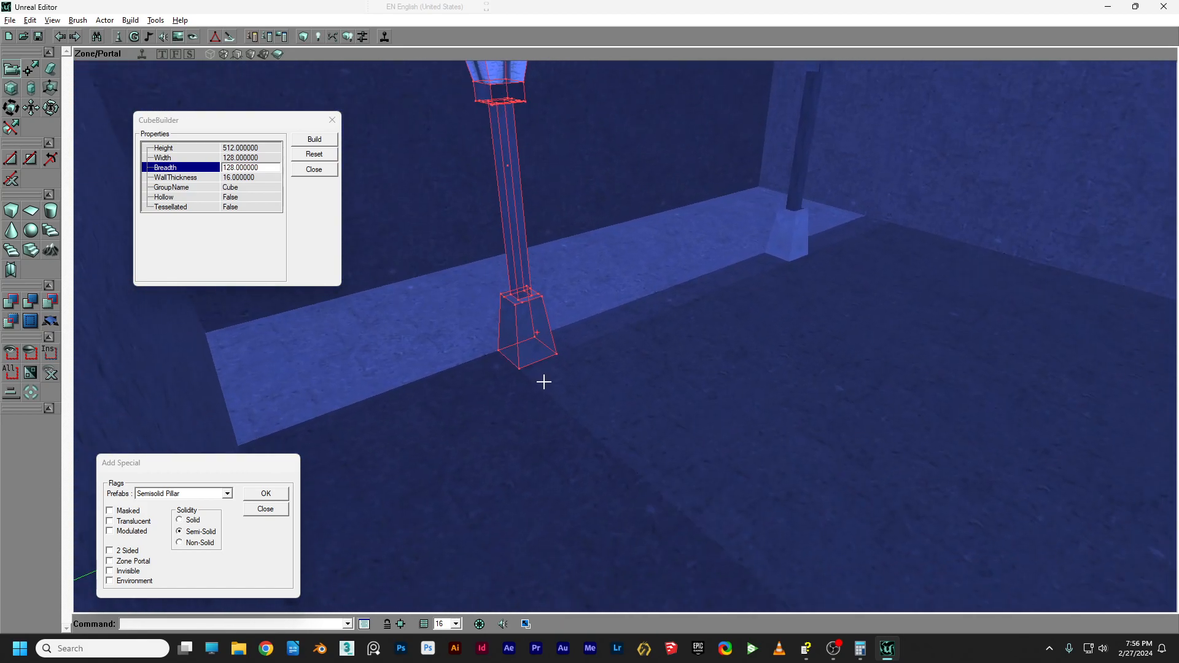
{"action": "right_click_drag", "start_coordinate": [629, 362], "coordinate": [595, 343]}
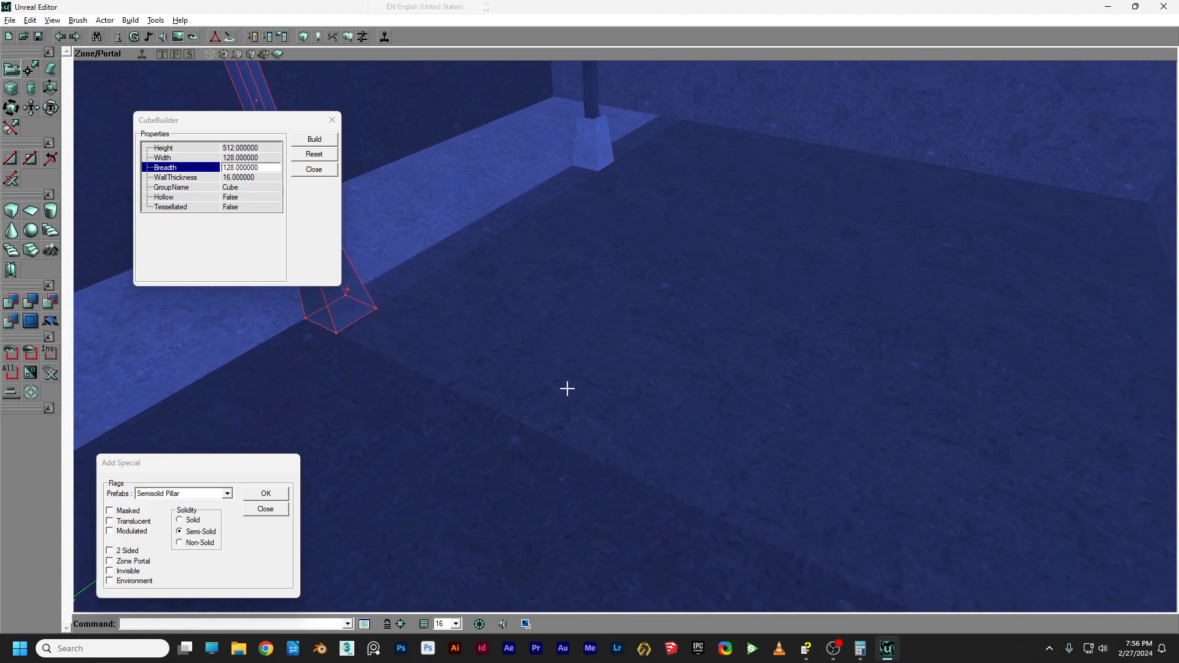
{"action": "right_click_drag", "start_coordinate": [612, 390], "coordinate": [681, 371]}
{"action": "left_click_drag", "start_coordinate": [612, 390], "coordinate": [503, 341]}
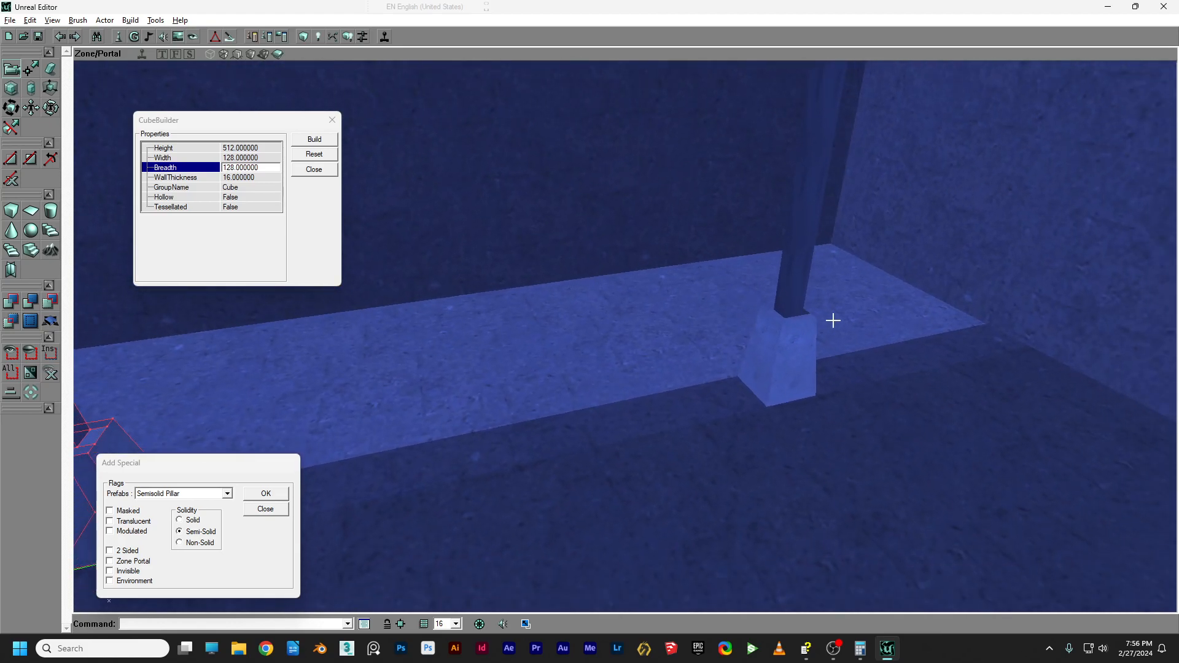
{"action": "left_click_drag", "start_coordinate": [663, 369], "coordinate": [655, 439]}
{"action": "right_click_drag", "start_coordinate": [664, 369], "coordinate": [685, 335]}
Slide the brush along the back wall and add it as another Semisolid Pillar.
{"action": "mouse_move", "coordinate": [400, 487]}
{"action": "left_mouse_down", "text": "ctrl"}
{"action": "mouse_move", "coordinate": [725, 467]}
{"action": "mouse_move", "coordinate": [857, 393]}
{"action": "left_mouse_up", "text": "ctrl"}
{"action": "right_click_drag", "start_coordinate": [396, 490], "coordinate": [467, 490]}
{"action": "mouse_move", "coordinate": [391, 489]}
{"action": "left_mouse_down", "text": "ctrl"}
{"action": "mouse_move", "coordinate": [372, 490]}
{"action": "mouse_move", "coordinate": [550, 490]}
{"action": "left_mouse_up", "text": "ctrl"}
{"action": "mouse_move", "coordinate": [363, 489]}
{"action": "left_mouse_down"}
{"action": "mouse_move", "coordinate": [423, 482]}
{"action": "mouse_move", "coordinate": [421, 472]}
{"action": "left_mouse_up"}
{"action": "left_click", "coordinate": [265, 493]}
Inspect the new lamp pole and rebuild the whole level with Build All.
{"action": "right_click_drag", "start_coordinate": [421, 473], "coordinate": [421, 451]}
{"action": "left_click_drag", "start_coordinate": [421, 451], "coordinate": [429, 406]}
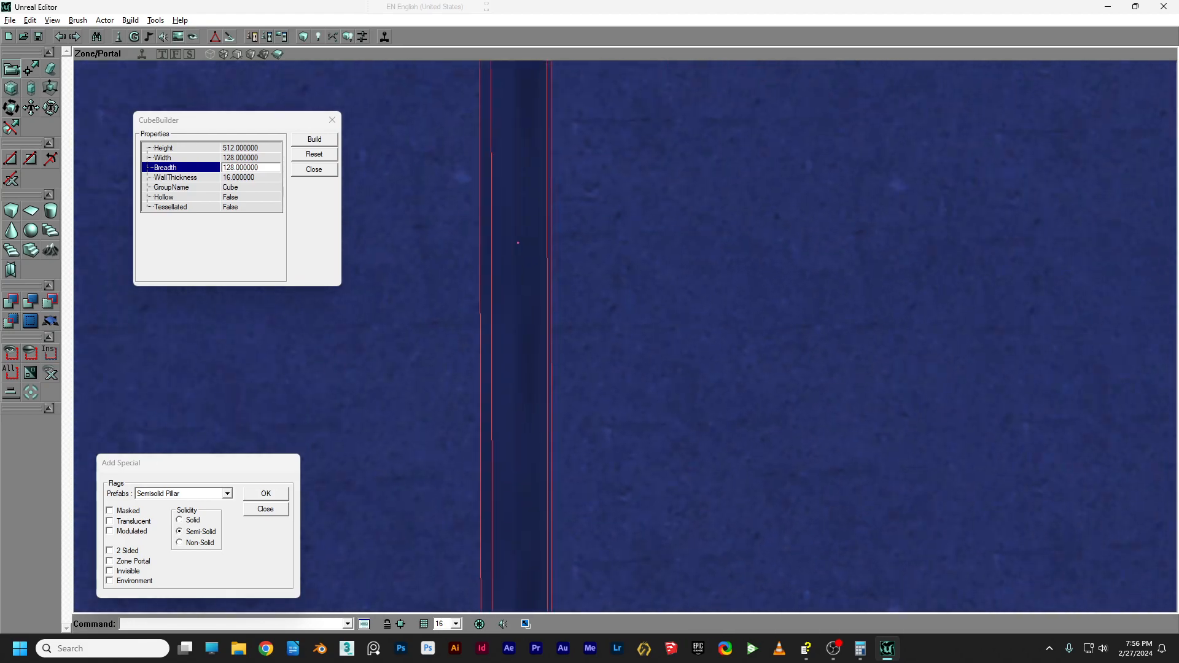
{"action": "right_click_drag", "start_coordinate": [430, 406], "coordinate": [467, 408]}
{"action": "left_click_drag", "start_coordinate": [467, 407], "coordinate": [430, 430]}
{"action": "right_click_drag", "start_coordinate": [430, 429], "coordinate": [451, 454]}
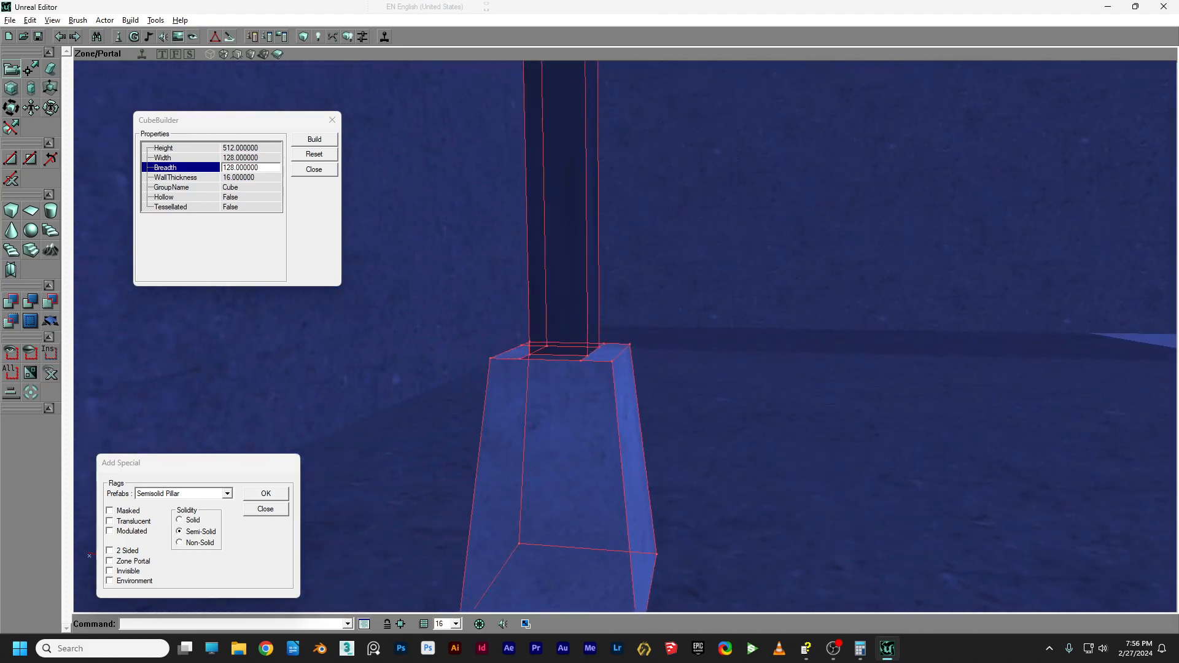
{"action": "left_click_drag", "start_coordinate": [451, 454], "coordinate": [440, 439]}
{"action": "right_click_drag", "start_coordinate": [639, 479], "coordinate": [655, 505]}
{"action": "mouse_move", "coordinate": [656, 505]}
{"action": "left_mouse_down"}
{"action": "mouse_move", "coordinate": [644, 513]}
{"action": "mouse_move", "coordinate": [656, 505]}
{"action": "left_mouse_up"}
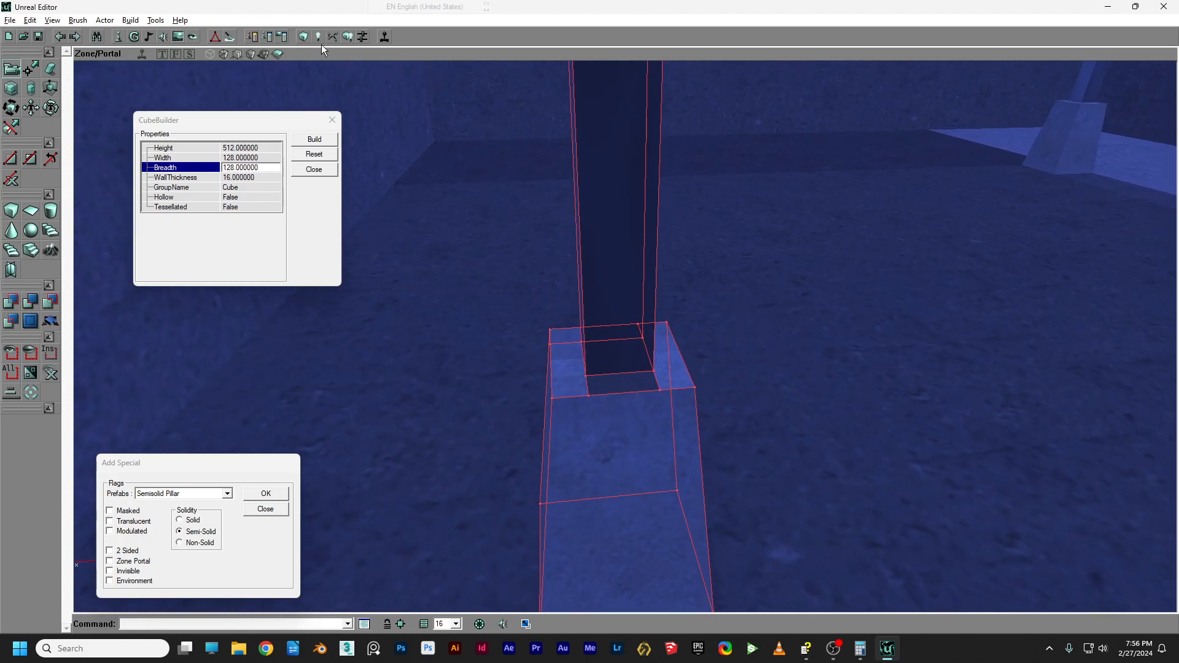
{"action": "left_click", "coordinate": [350, 34]}
{"action": "left_click_drag", "start_coordinate": [565, 286], "coordinate": [608, 335]}
{"action": "right_click_drag", "start_coordinate": [553, 284], "coordinate": [552, 249]}
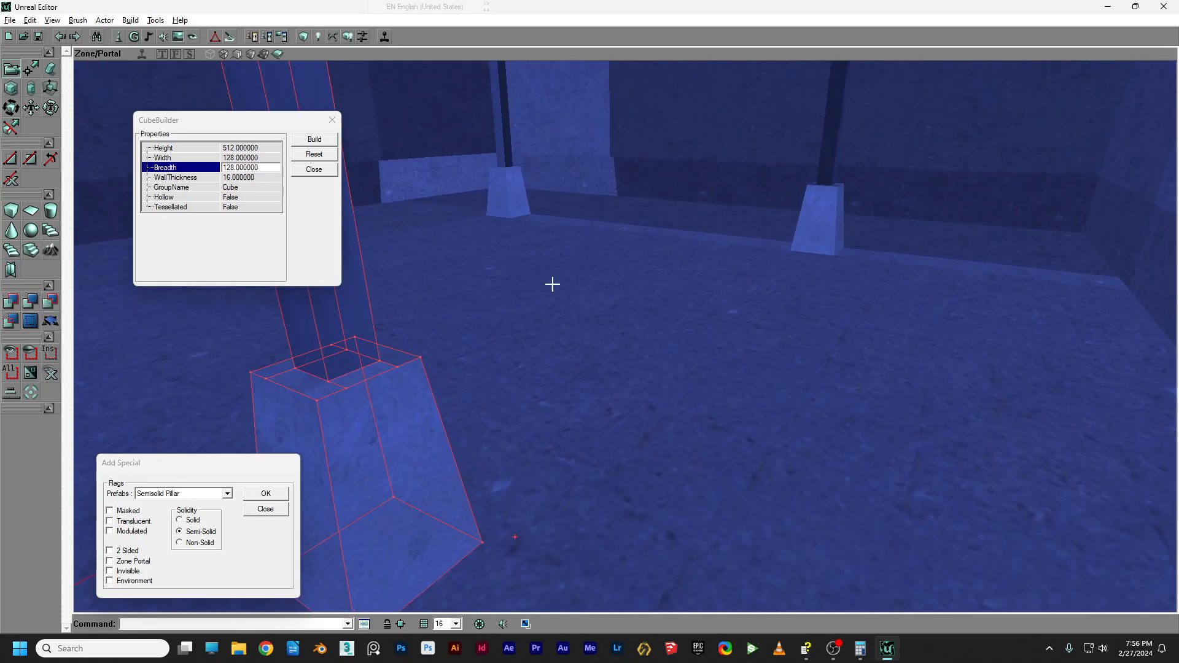
Switch the viewport to Textured render mode to show the lamp posts' materials.
{"action": "left_click", "coordinate": [250, 55]}
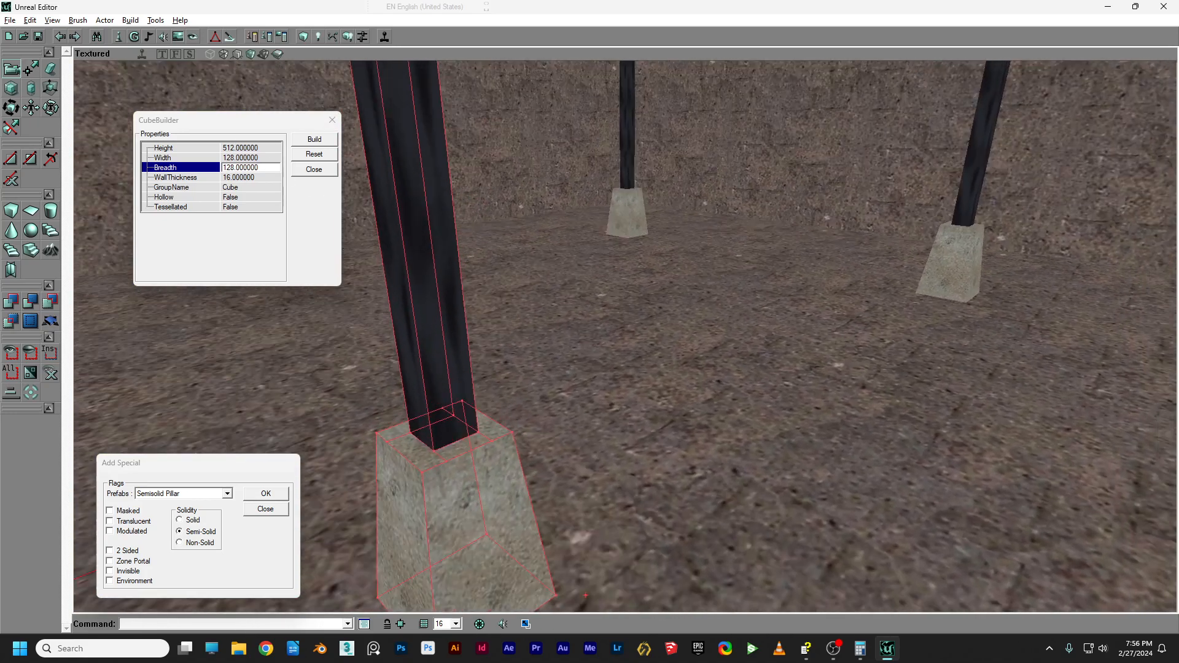